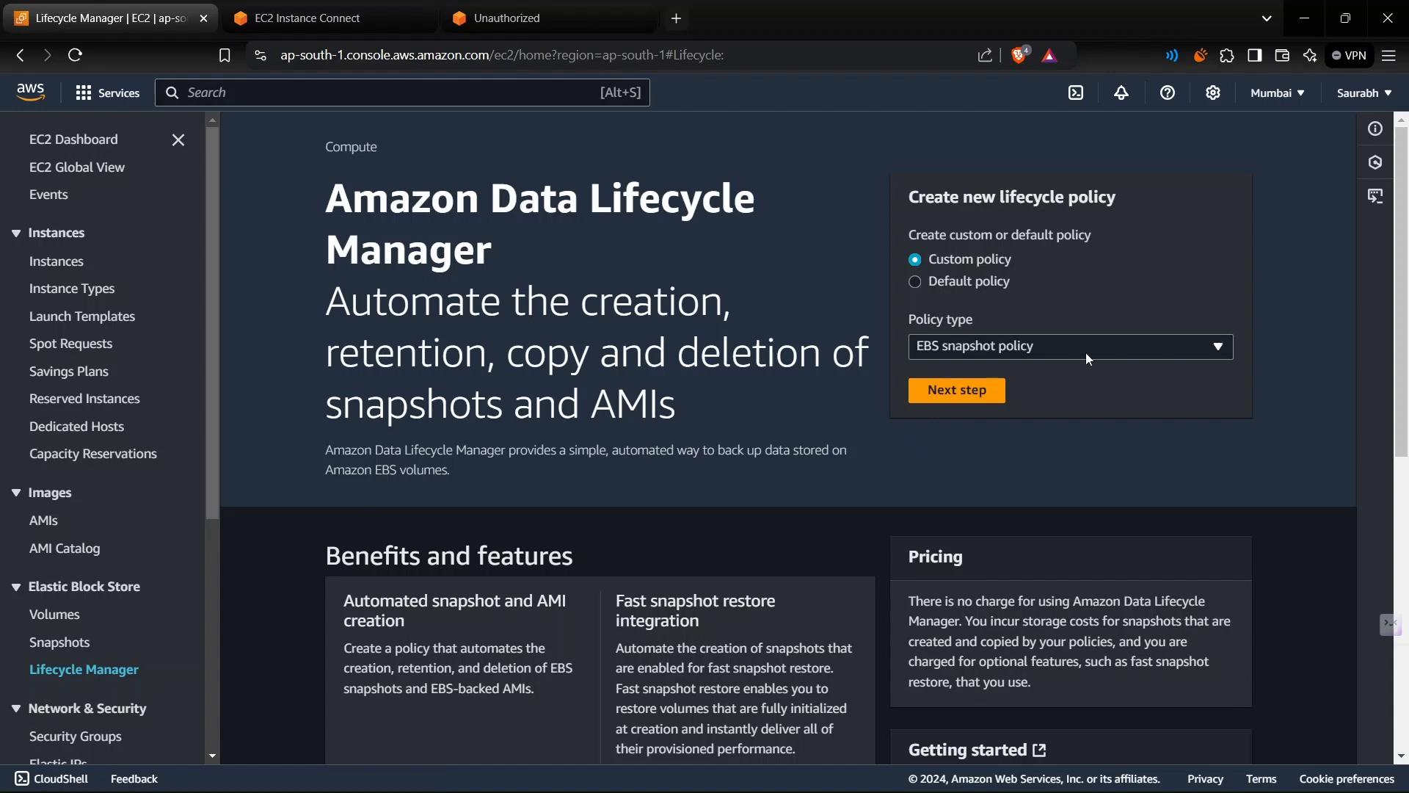
left_click(1099, 348)
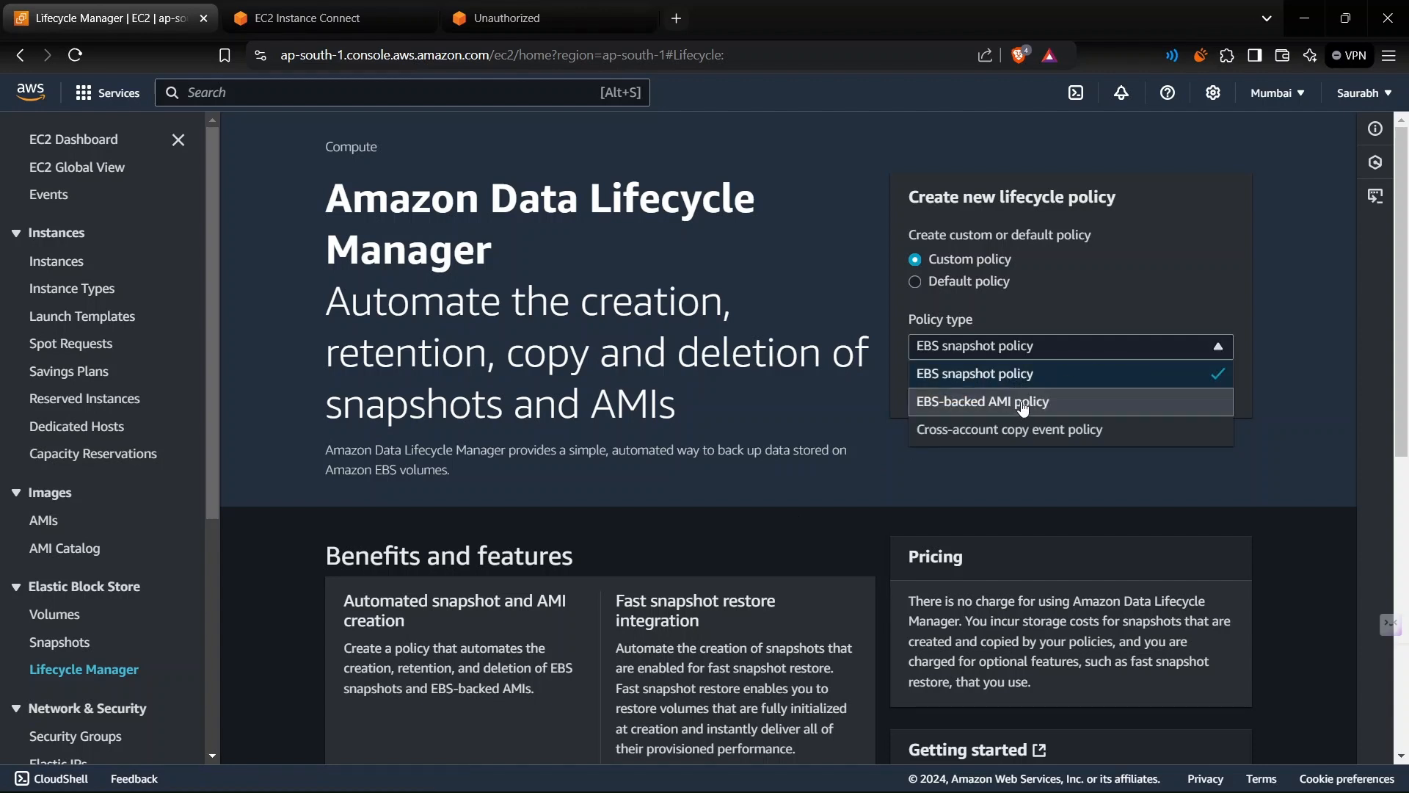
left_click(892, 390)
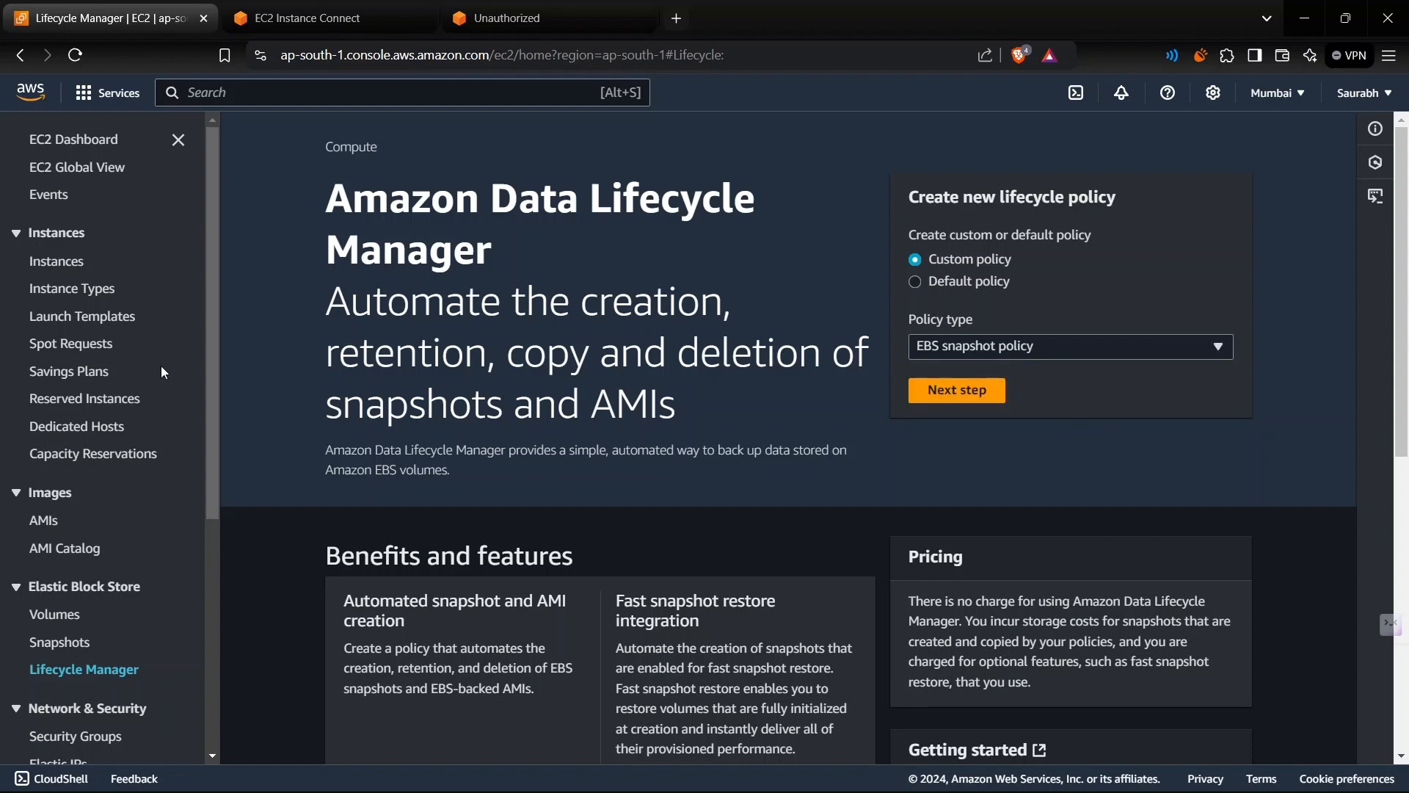
Step: Start launching a new EC2 instance named vm22 with Ubuntu as its operating system image
left_click(76, 264)
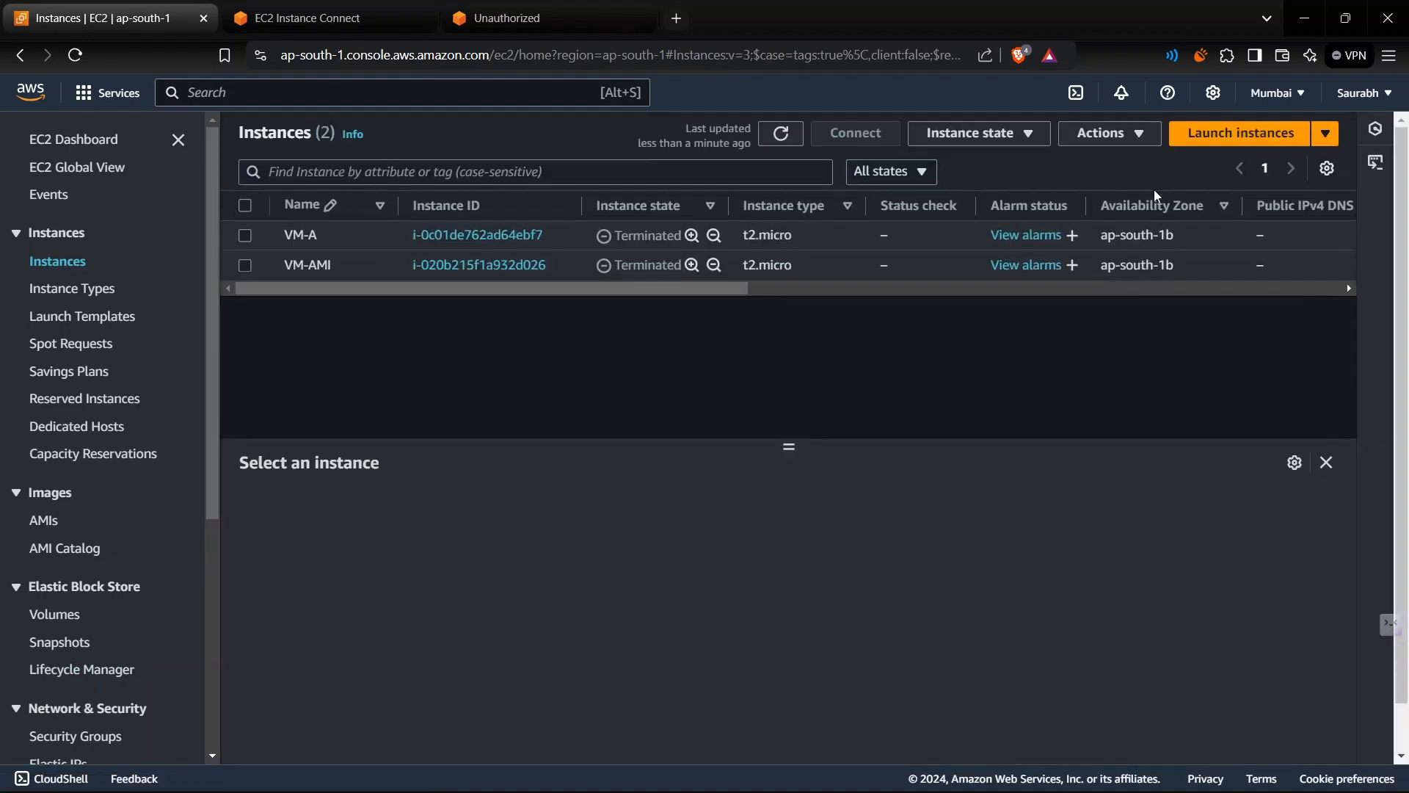
left_click(1244, 130)
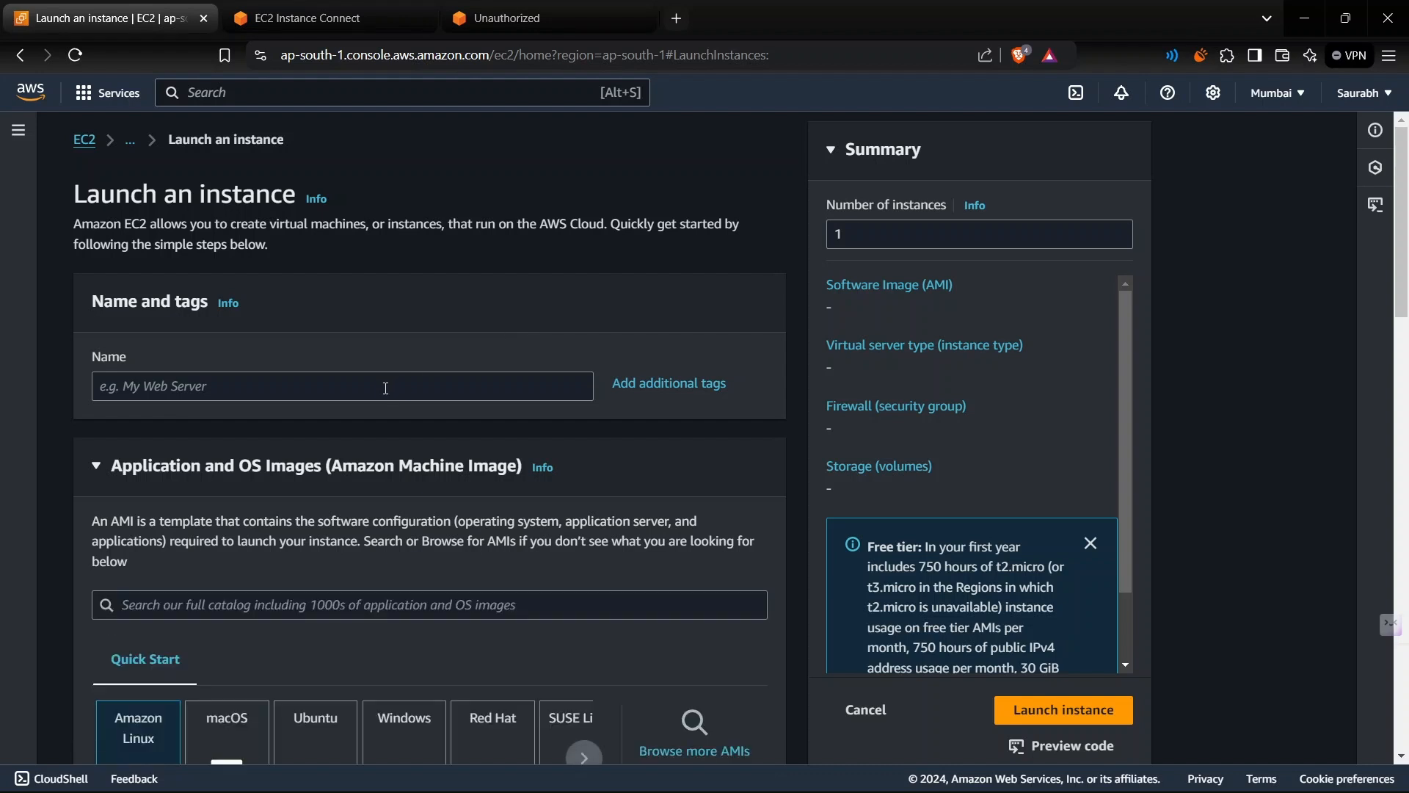
left_click(386, 389)
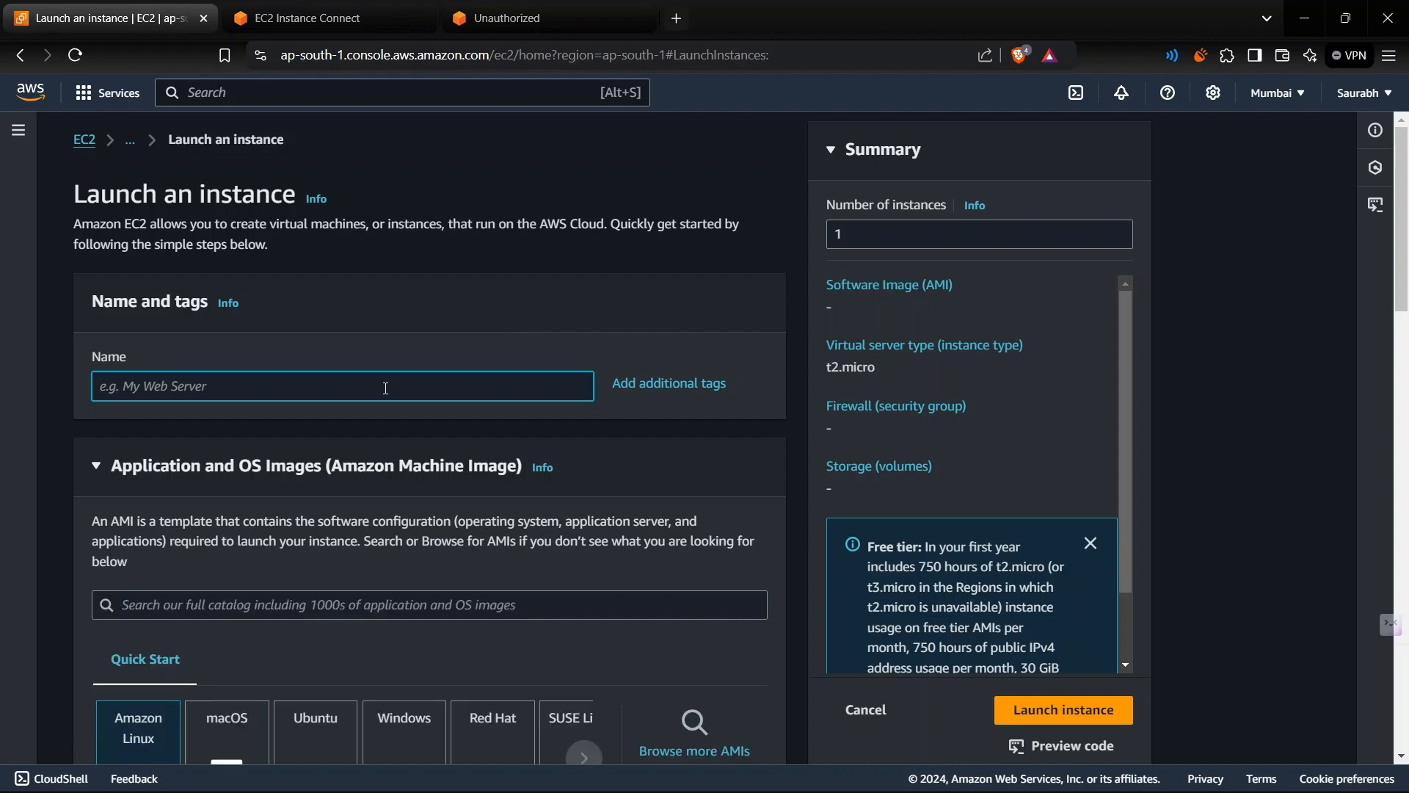
type("vm22")
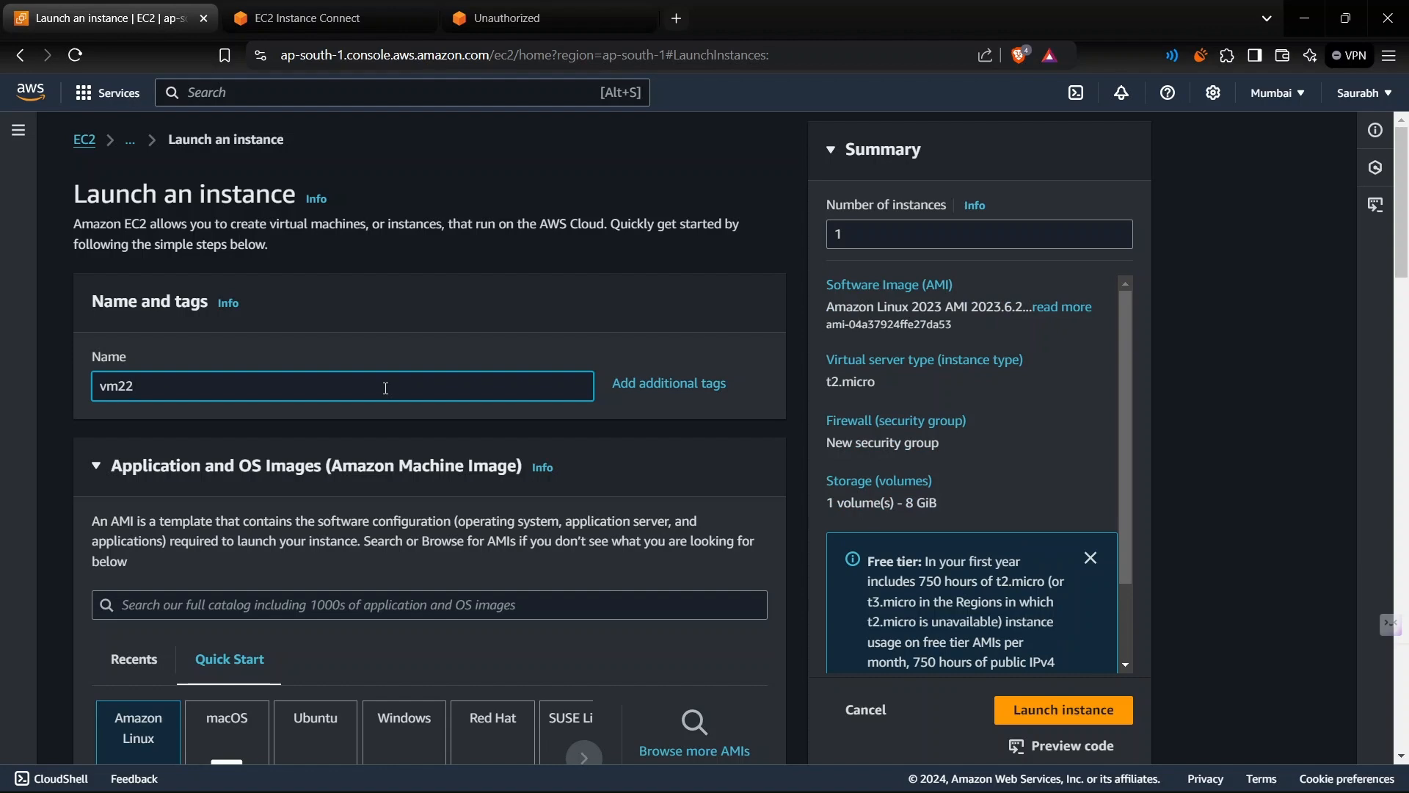
scroll(575, 442, "down", 3)
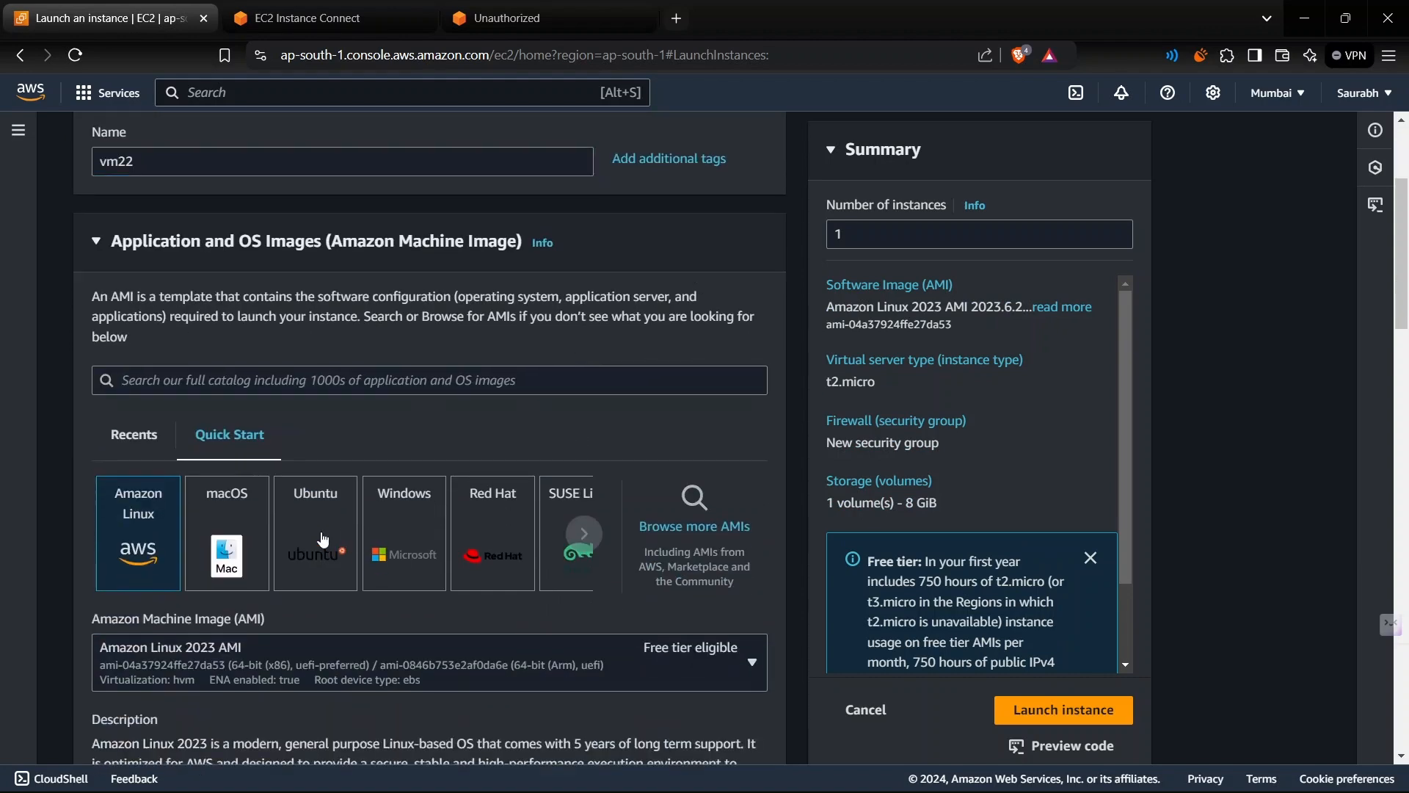
left_click(323, 540)
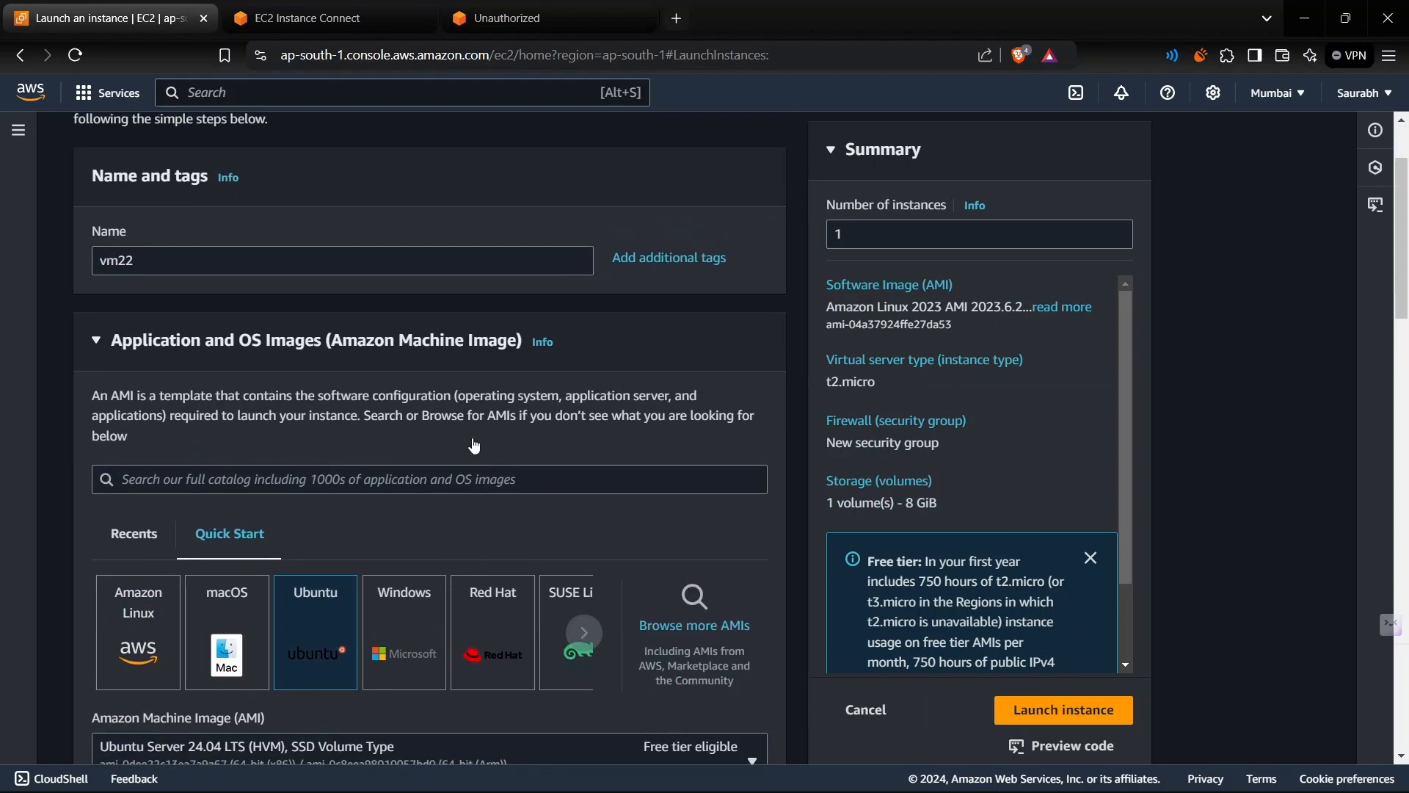
Step: Select the existing DevopsShacnk1 key pair for logging in to the new instance
scroll(473, 443, "down", 5)
scroll(473, 443, "down", 6)
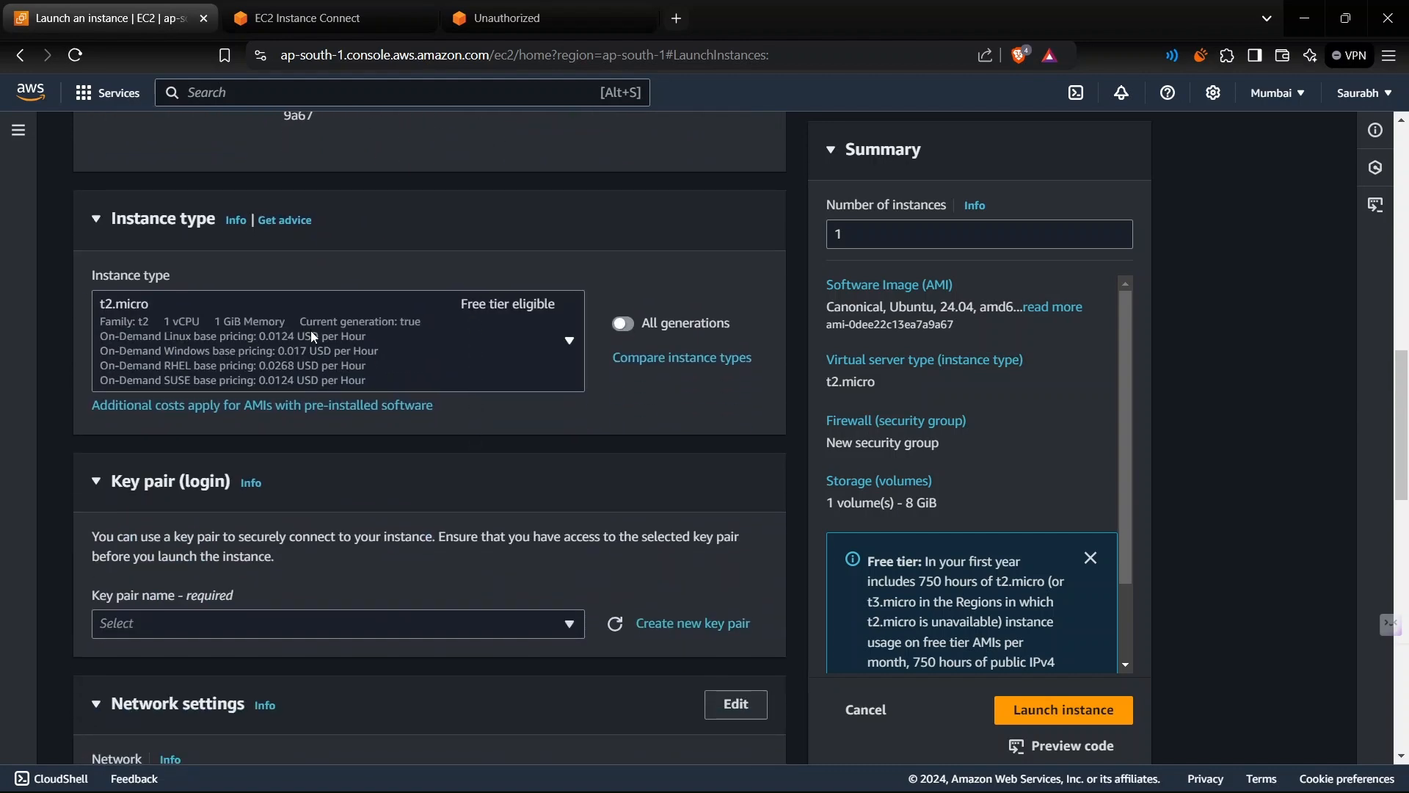
scroll(311, 331, "down", 4)
left_click(301, 334)
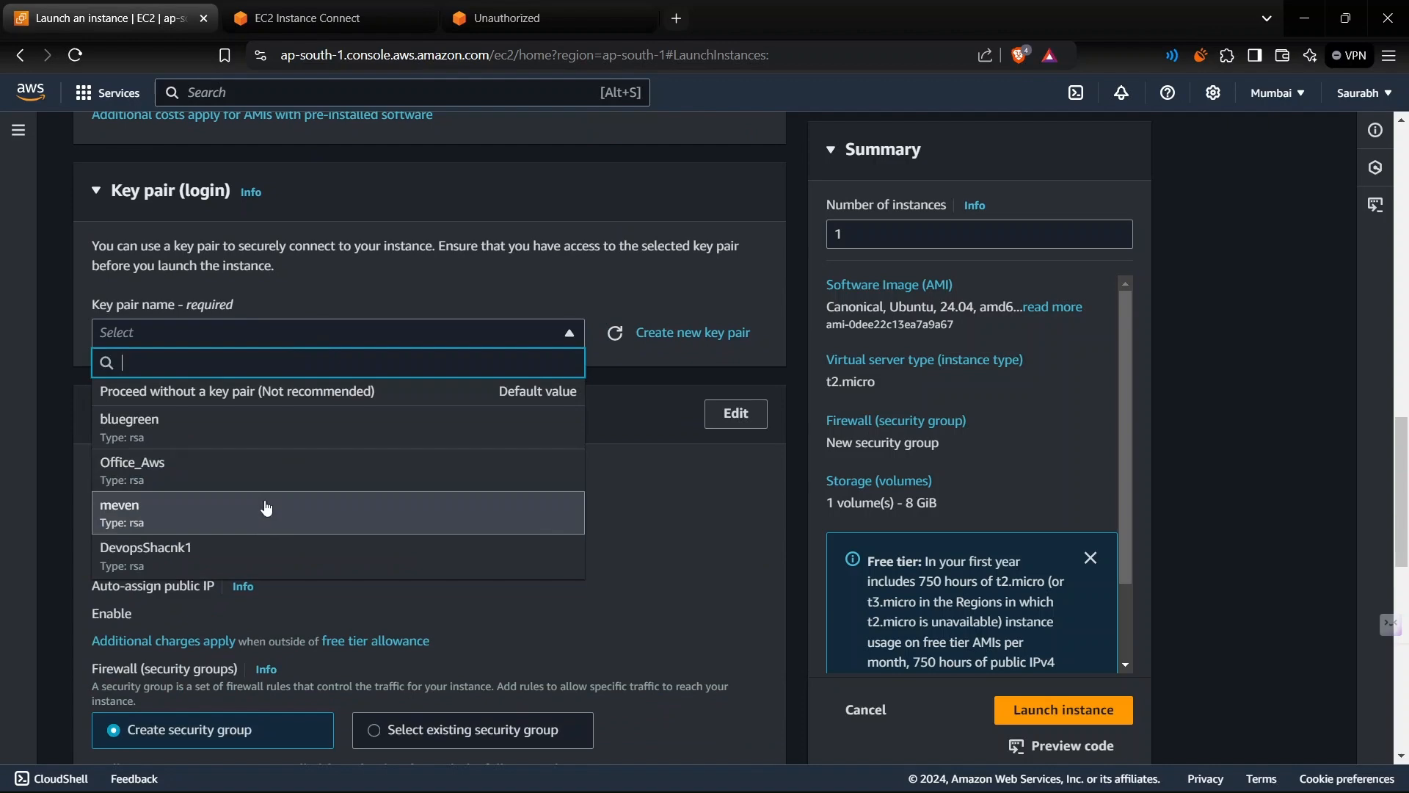
left_click(245, 568)
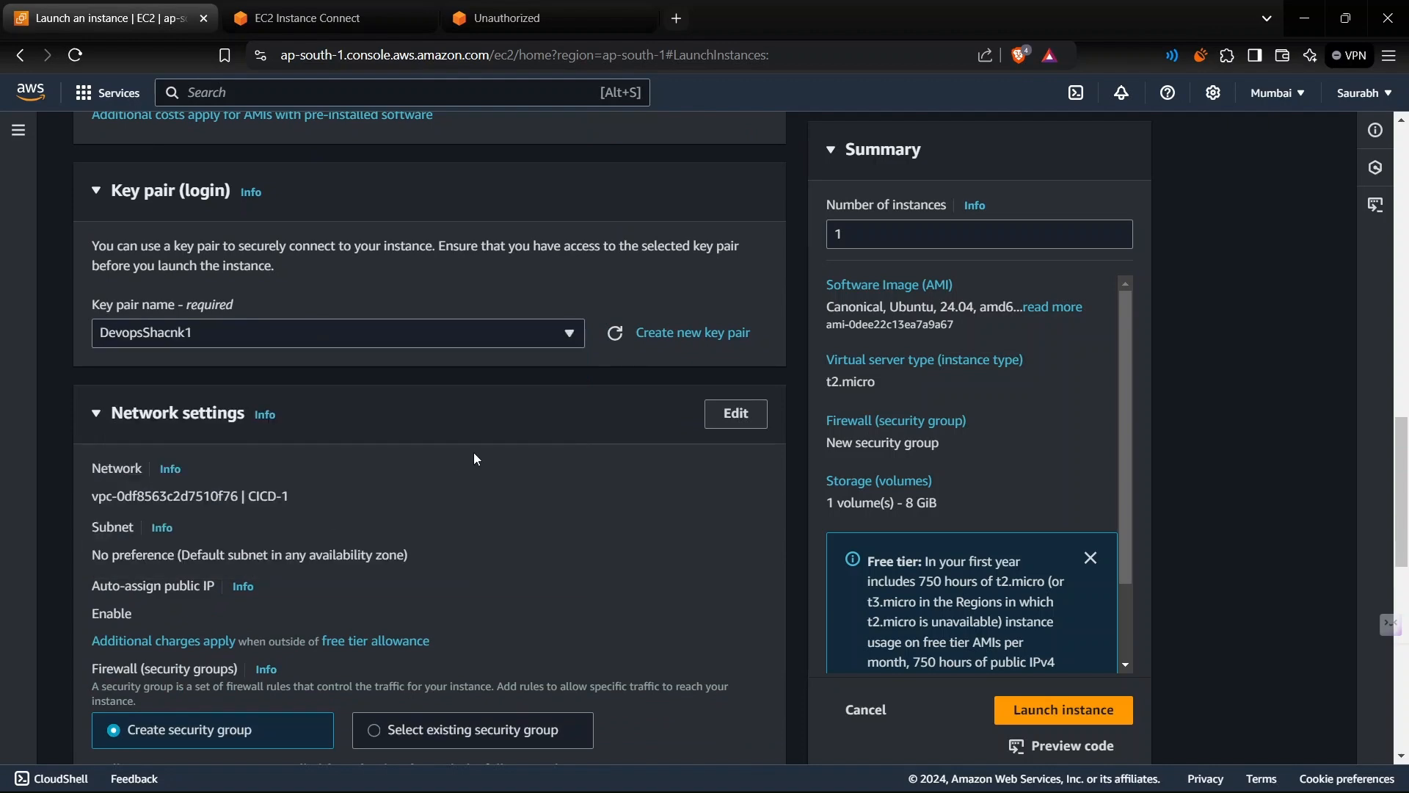
Step: Assign the existing Demo security group to the instance and launch it
scroll(473, 454, "down", 6)
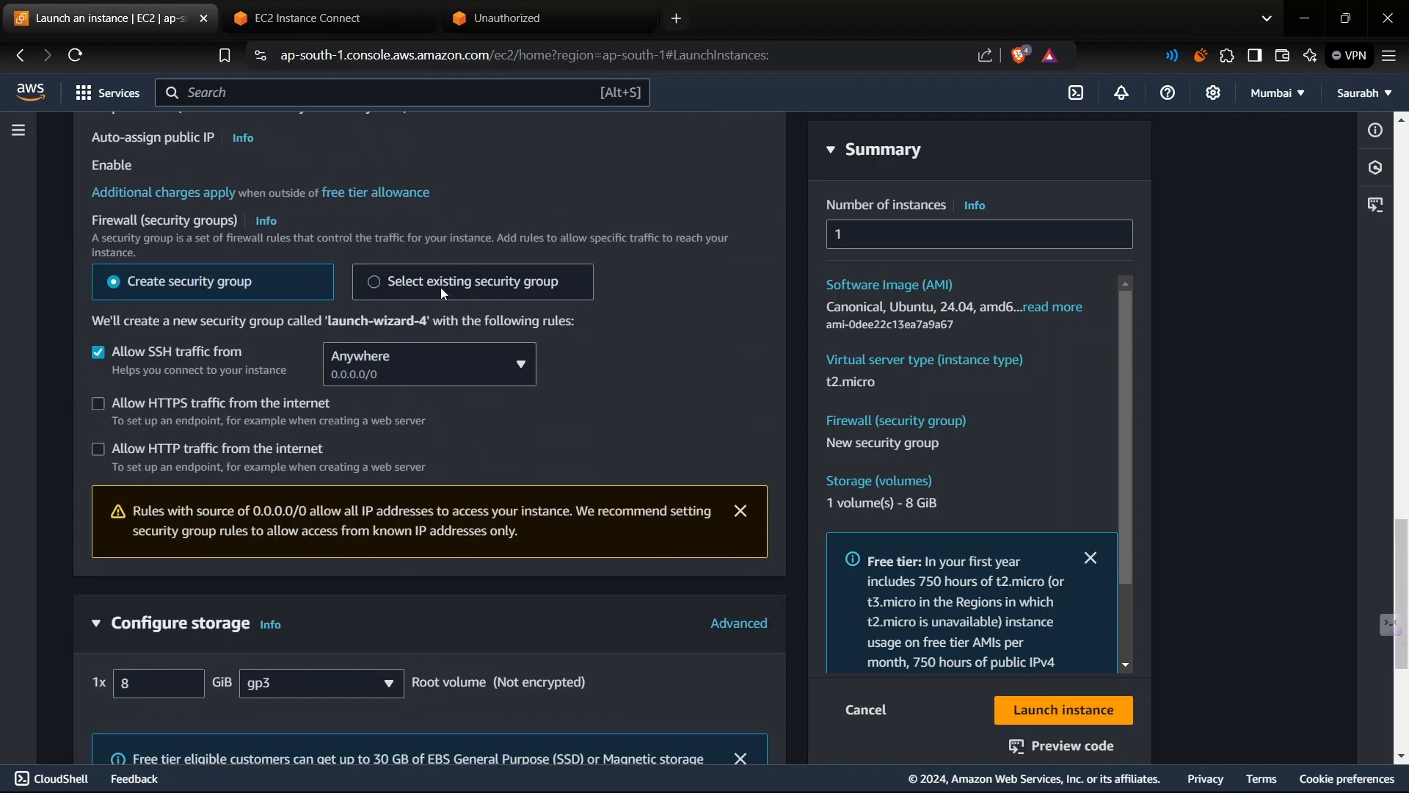
left_click(443, 293)
left_click(447, 358)
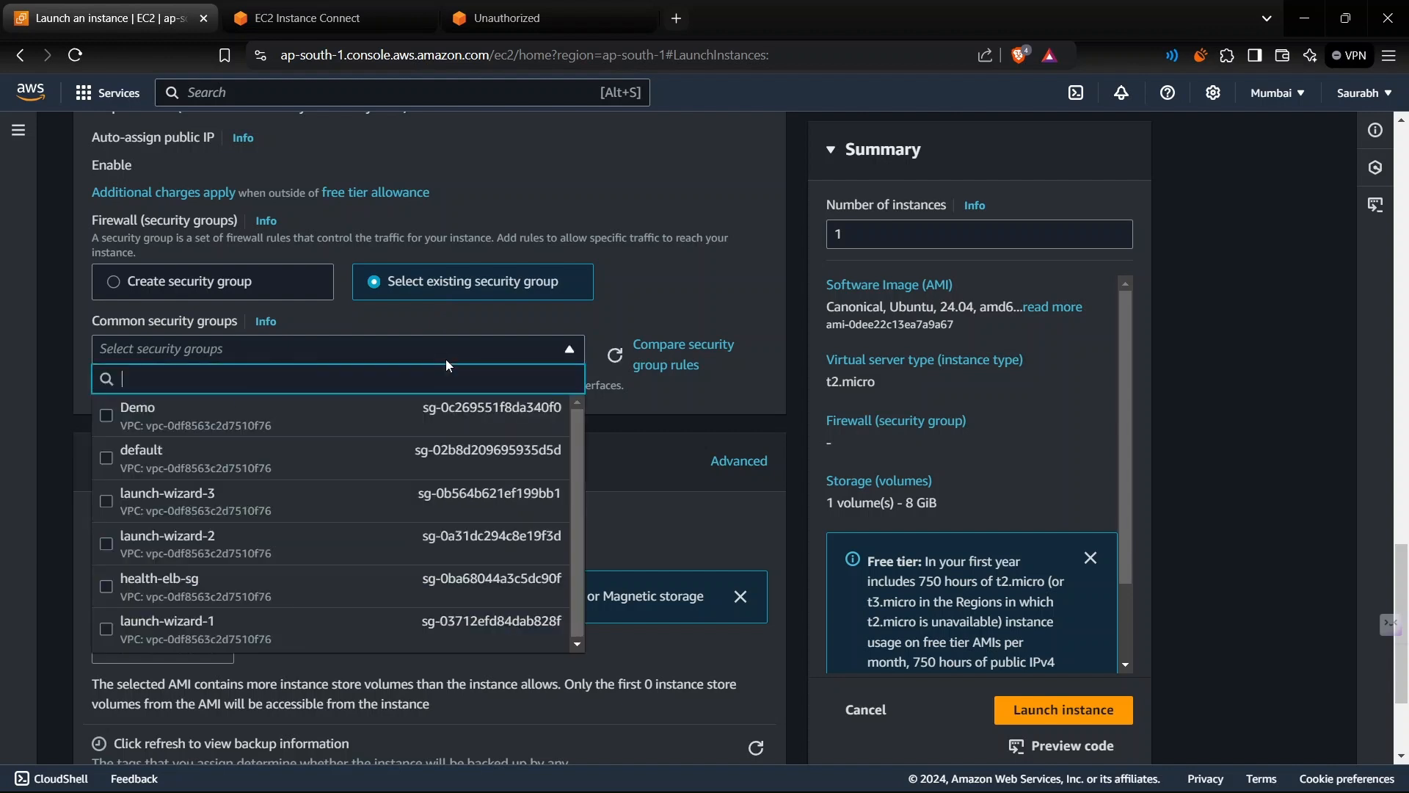
left_click(257, 411)
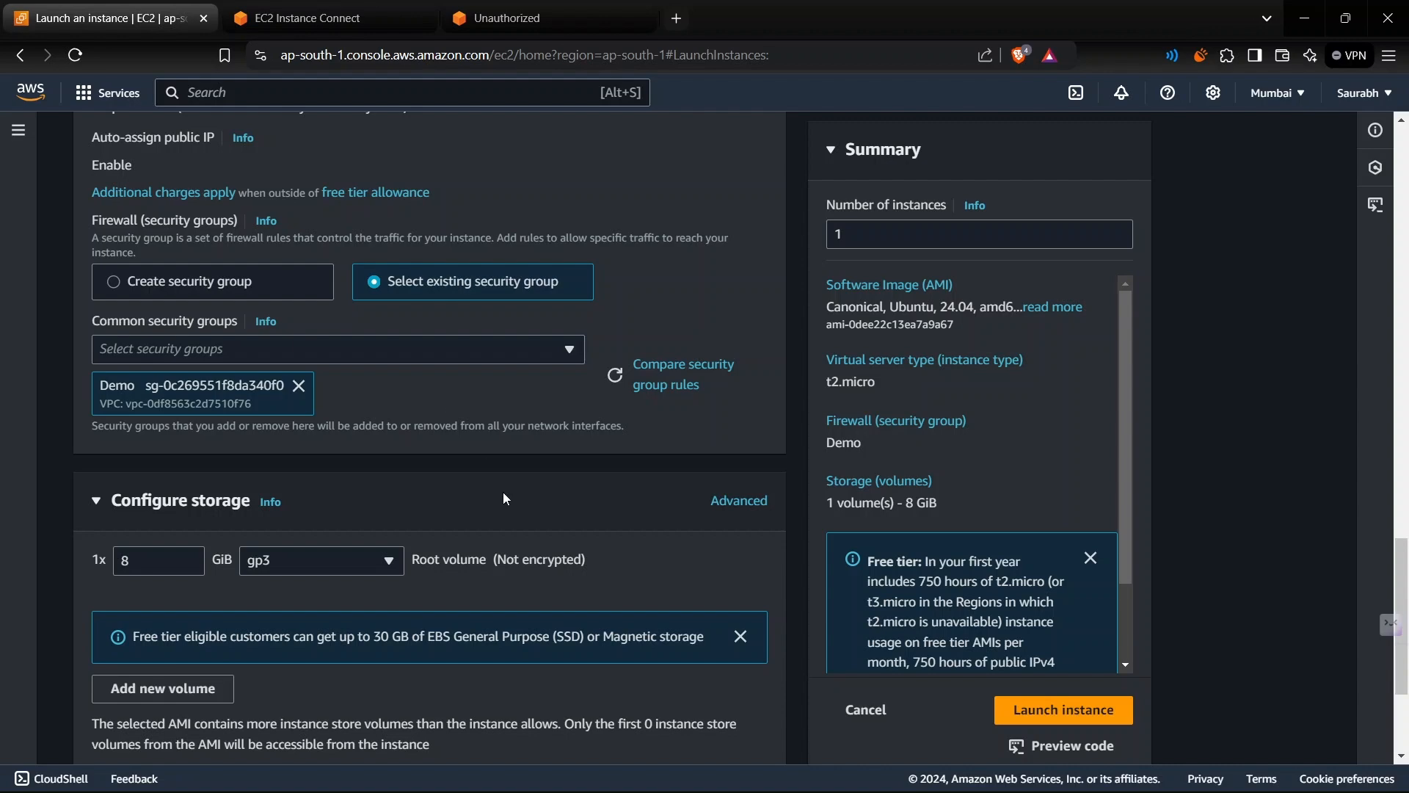
scroll(504, 492, "down", 3)
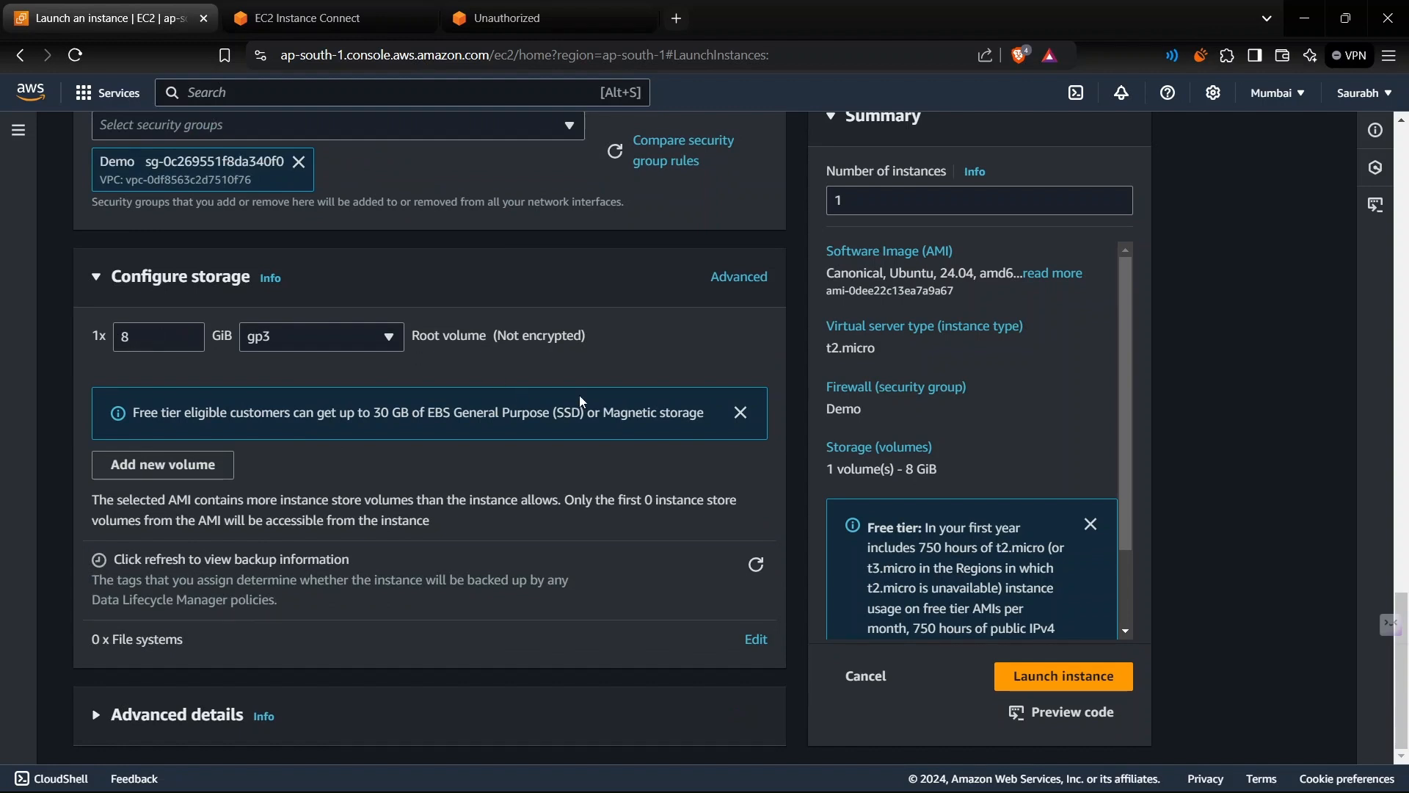
left_click(1073, 680)
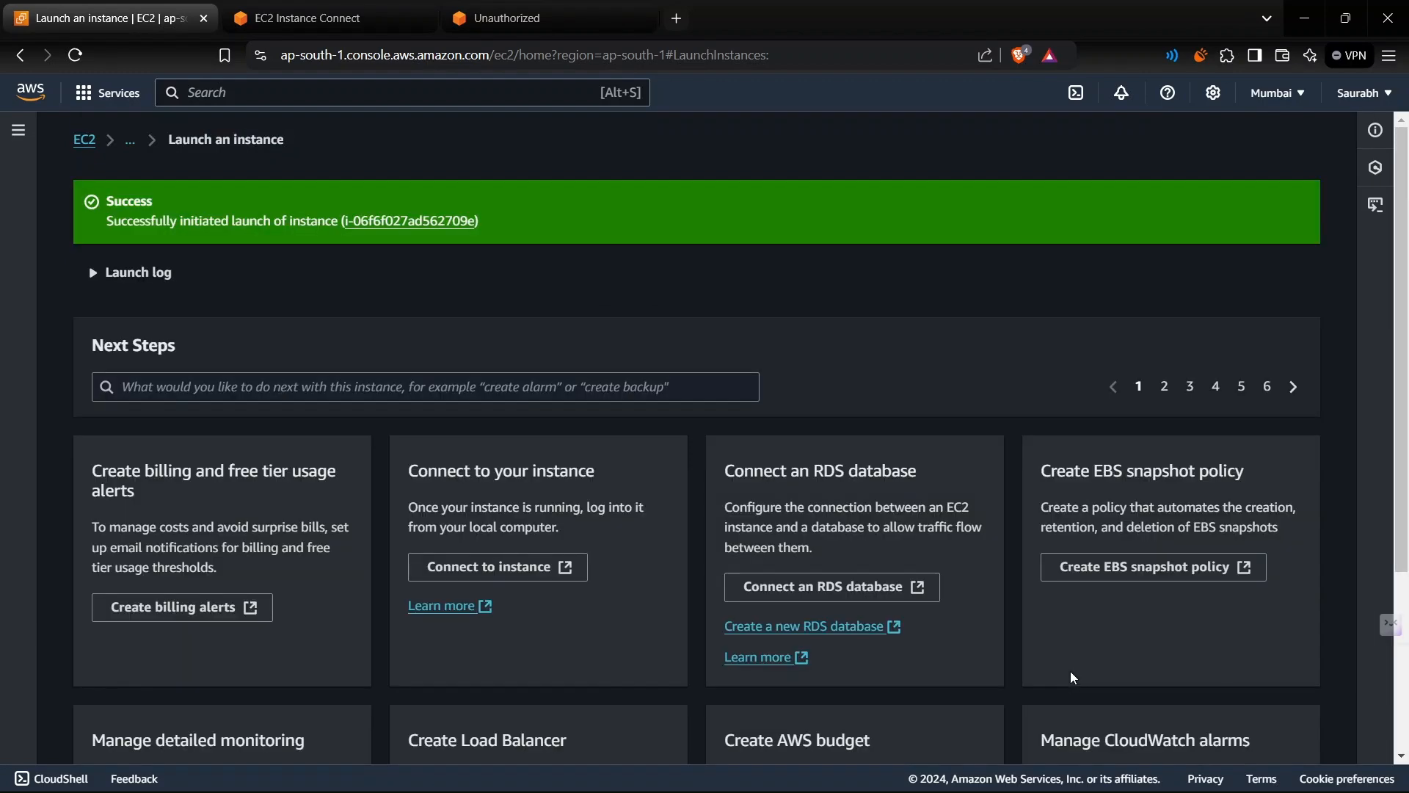
Step: Open the running vm22 instance and connect to it through EC2 Instance Connect with its public IPv4 address
left_click(74, 141)
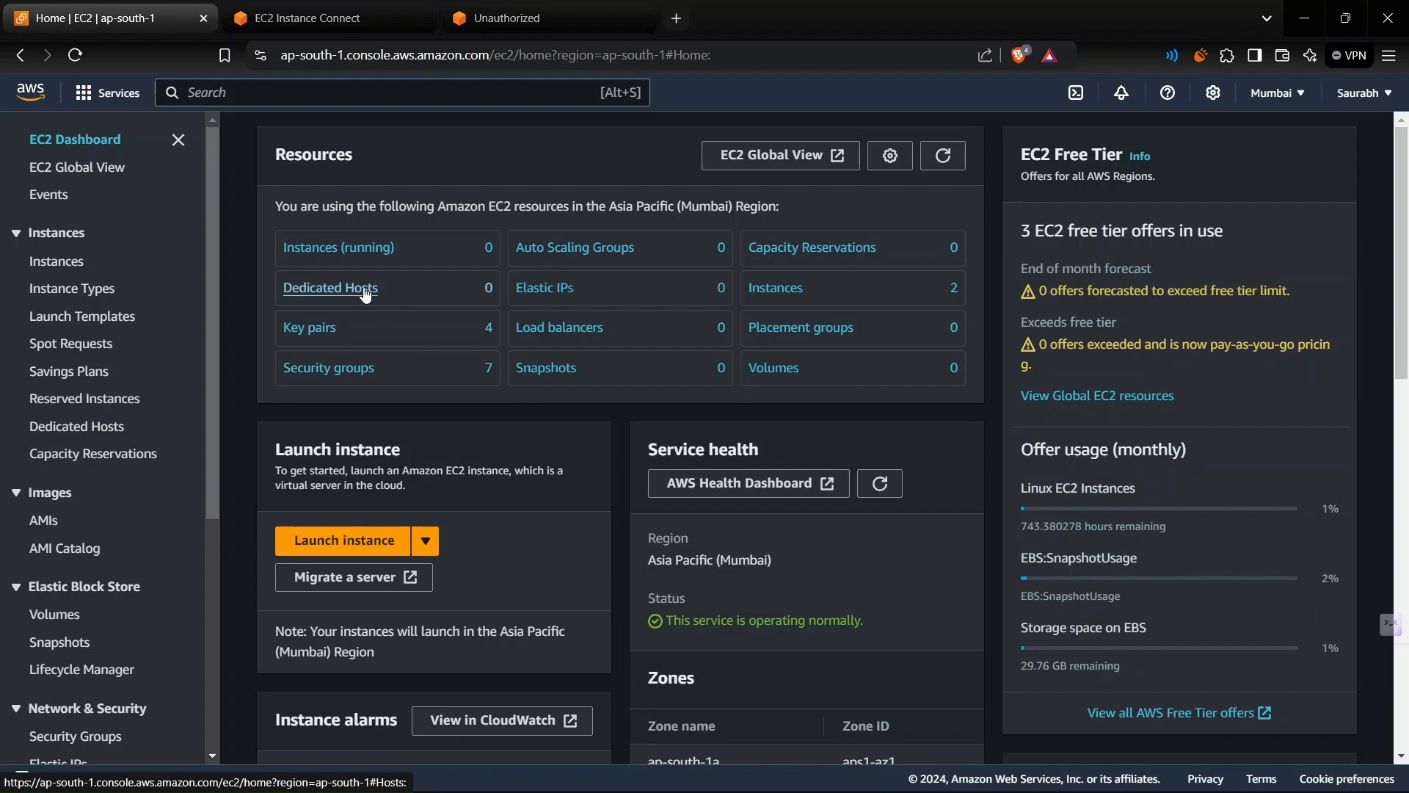
left_click(363, 250)
left_click(519, 270)
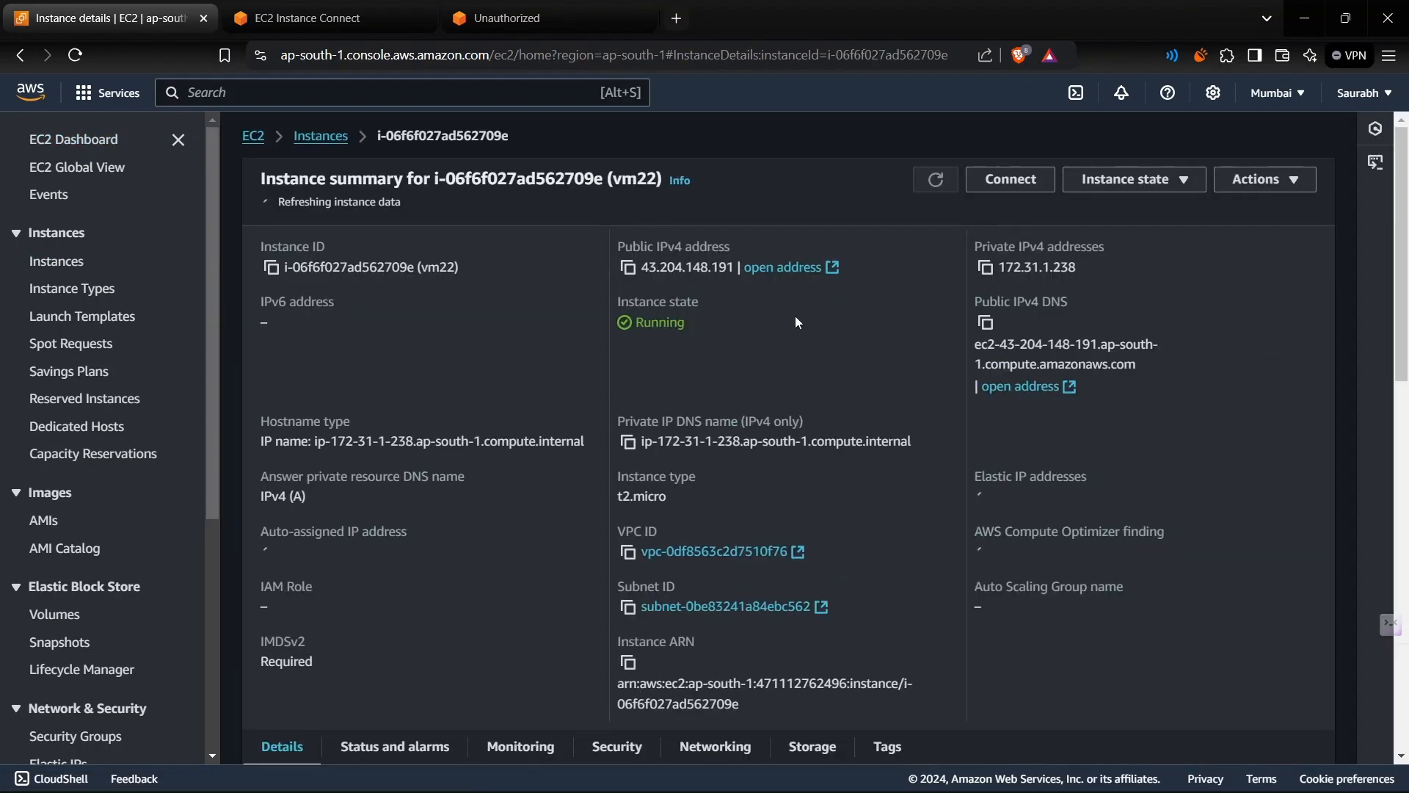
left_click(1011, 180)
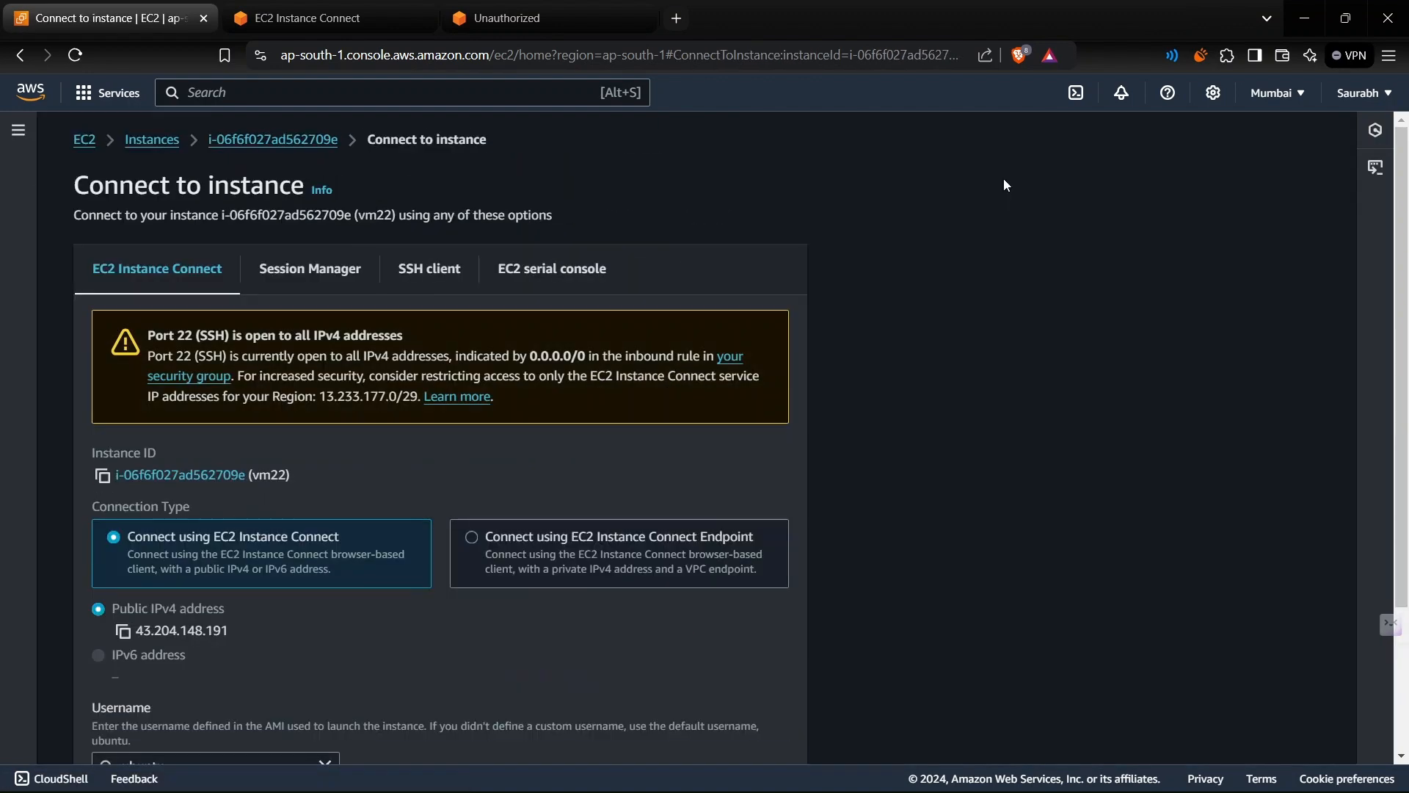
scroll(648, 441, "down", 3)
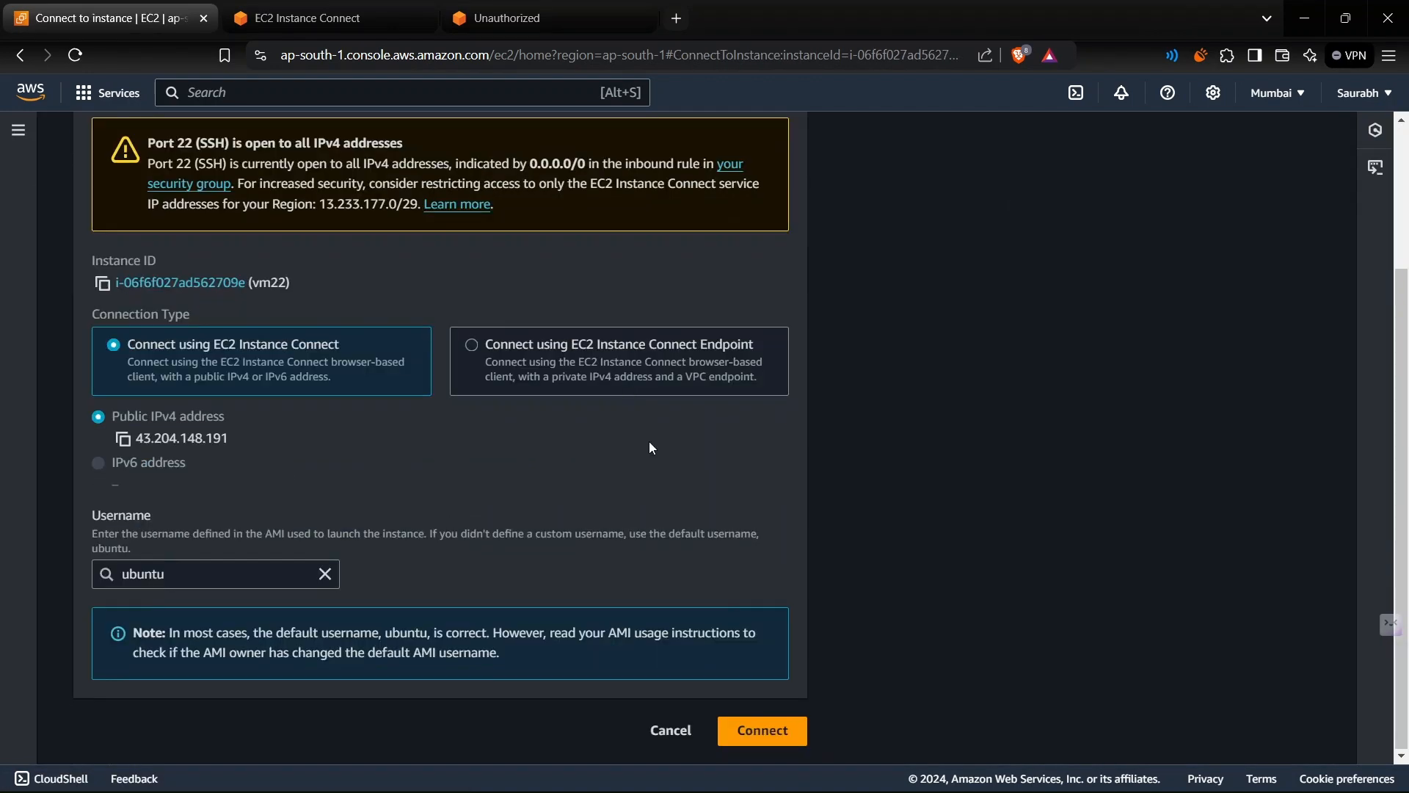
left_click(742, 726)
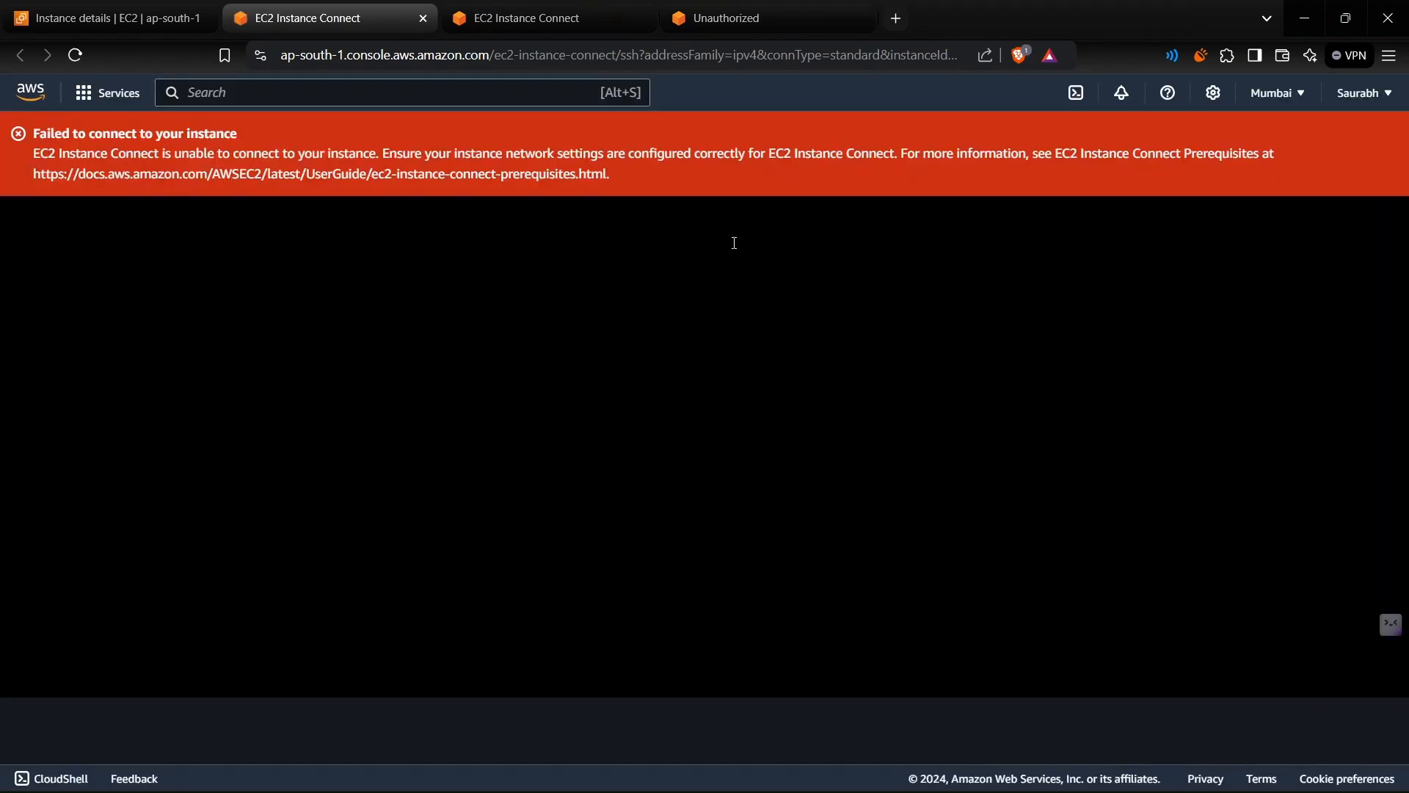
Step: Reload the EC2 Instance Connect session to retry the connection and close the instance information pane
left_click(110, 16)
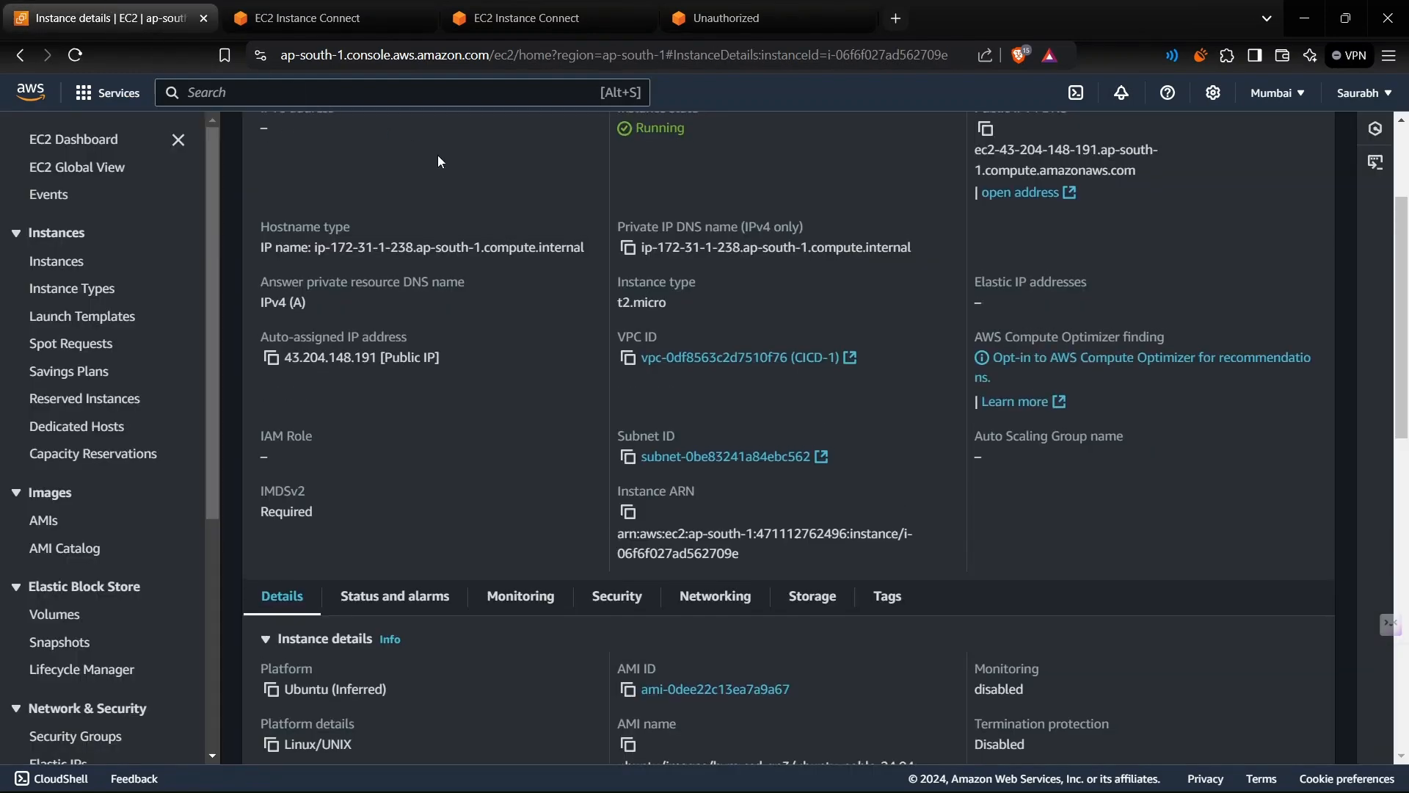
left_click(293, 16)
left_click(78, 58)
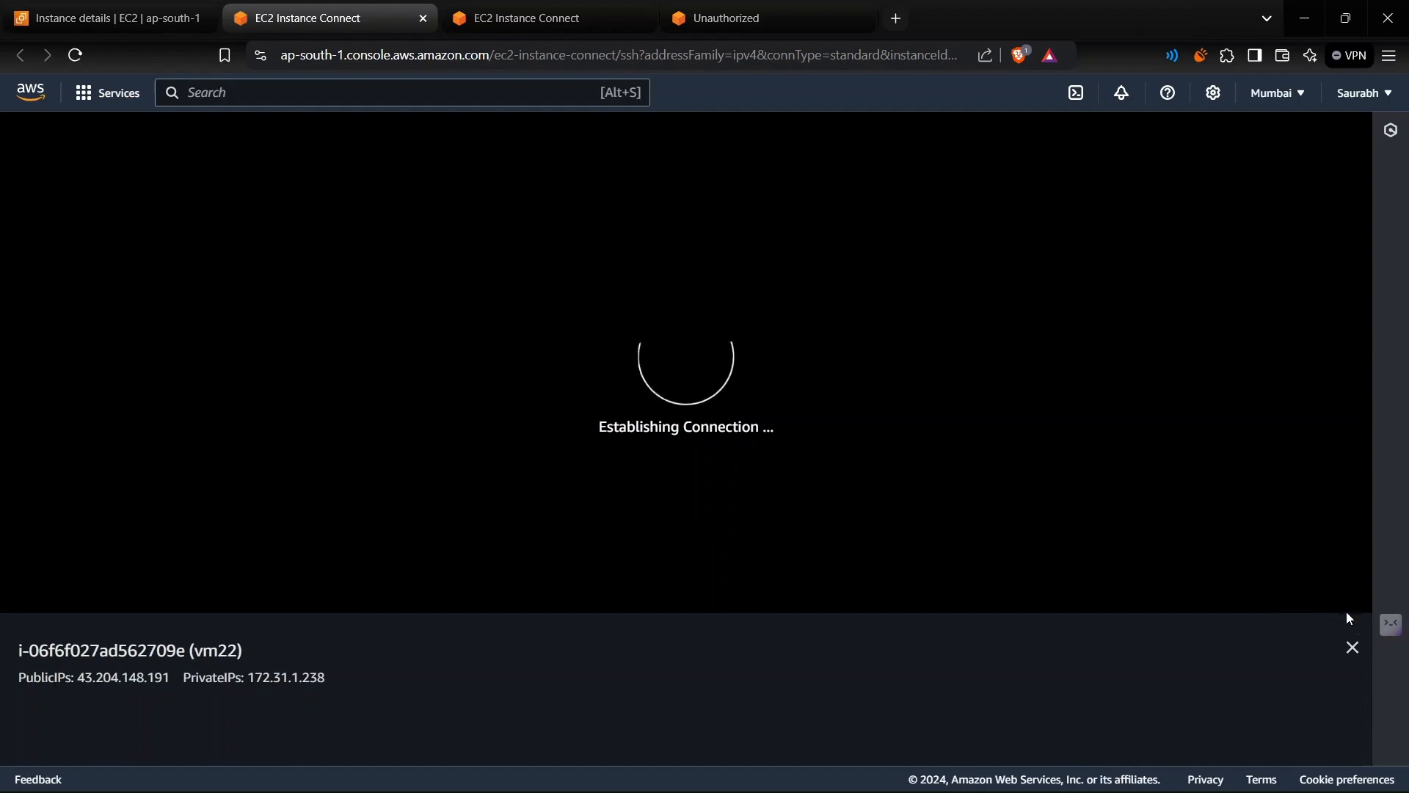
left_click(1352, 647)
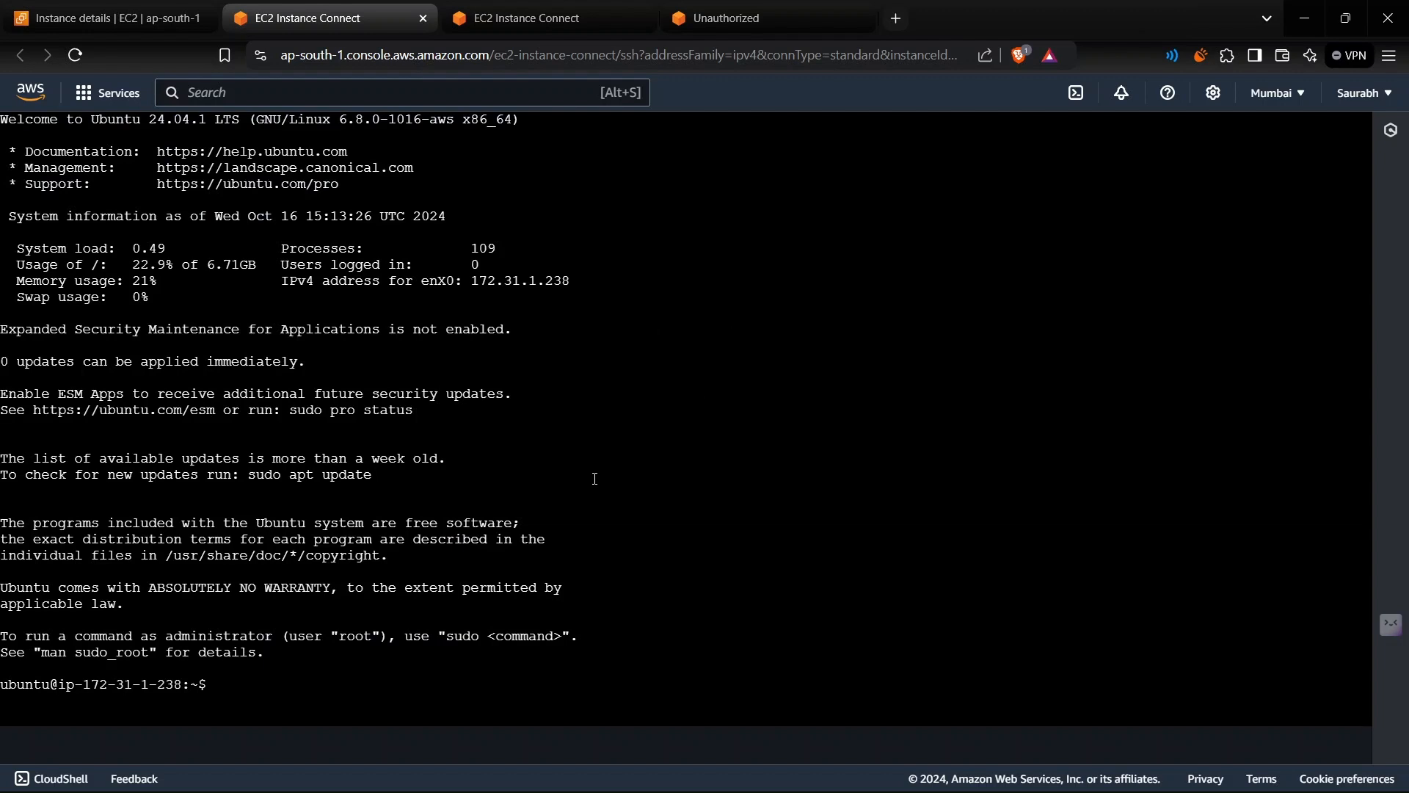
Step: Refresh the Ubuntu package lists by running sudo apt update in the instance's terminal
type("sudo pat update")
key("Return")
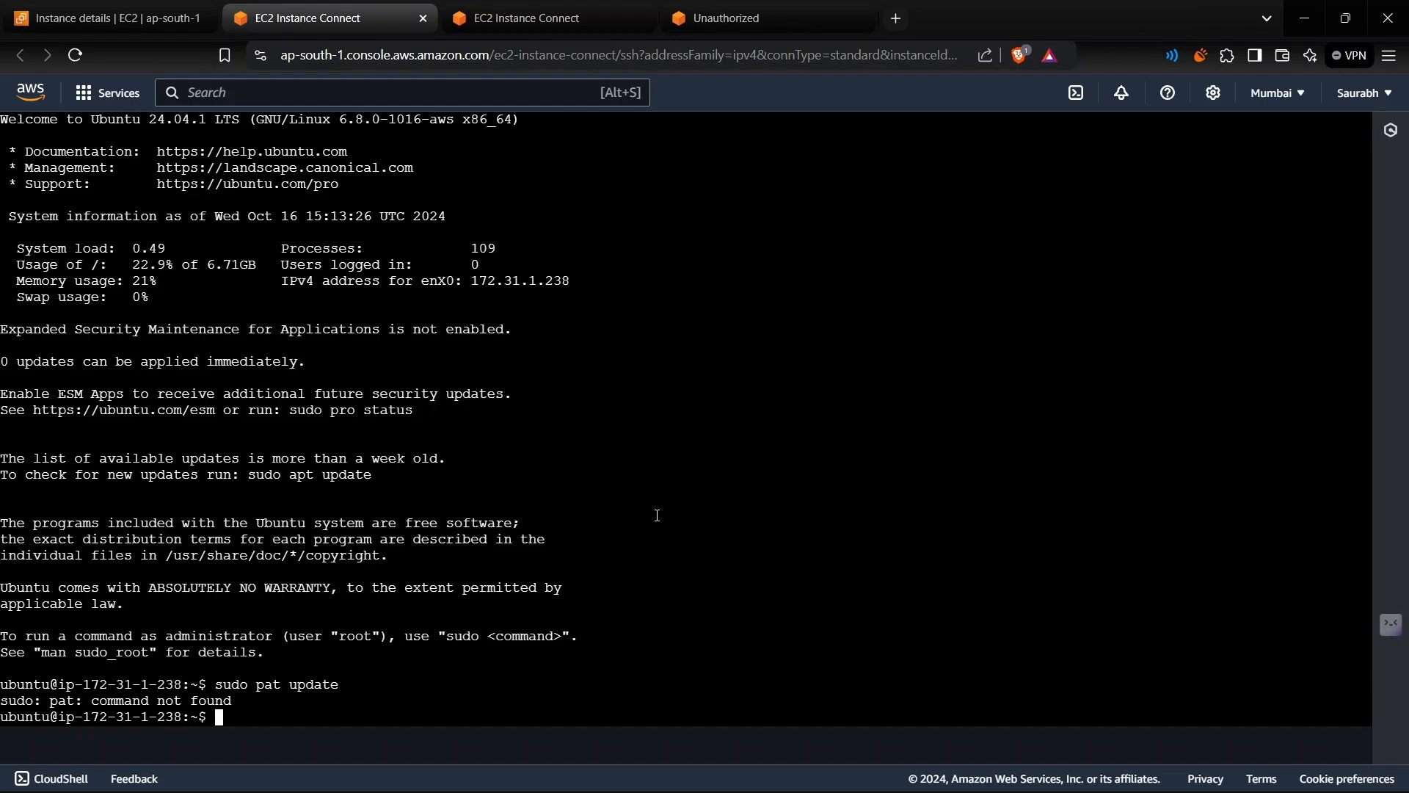
key("Up")
key("Left")
key("Left")
key("Left")
key("Left")
key("Left")
key("Left")
key("BackSpace")
key("BackSpace")
key("BackSpace")
type("apt")
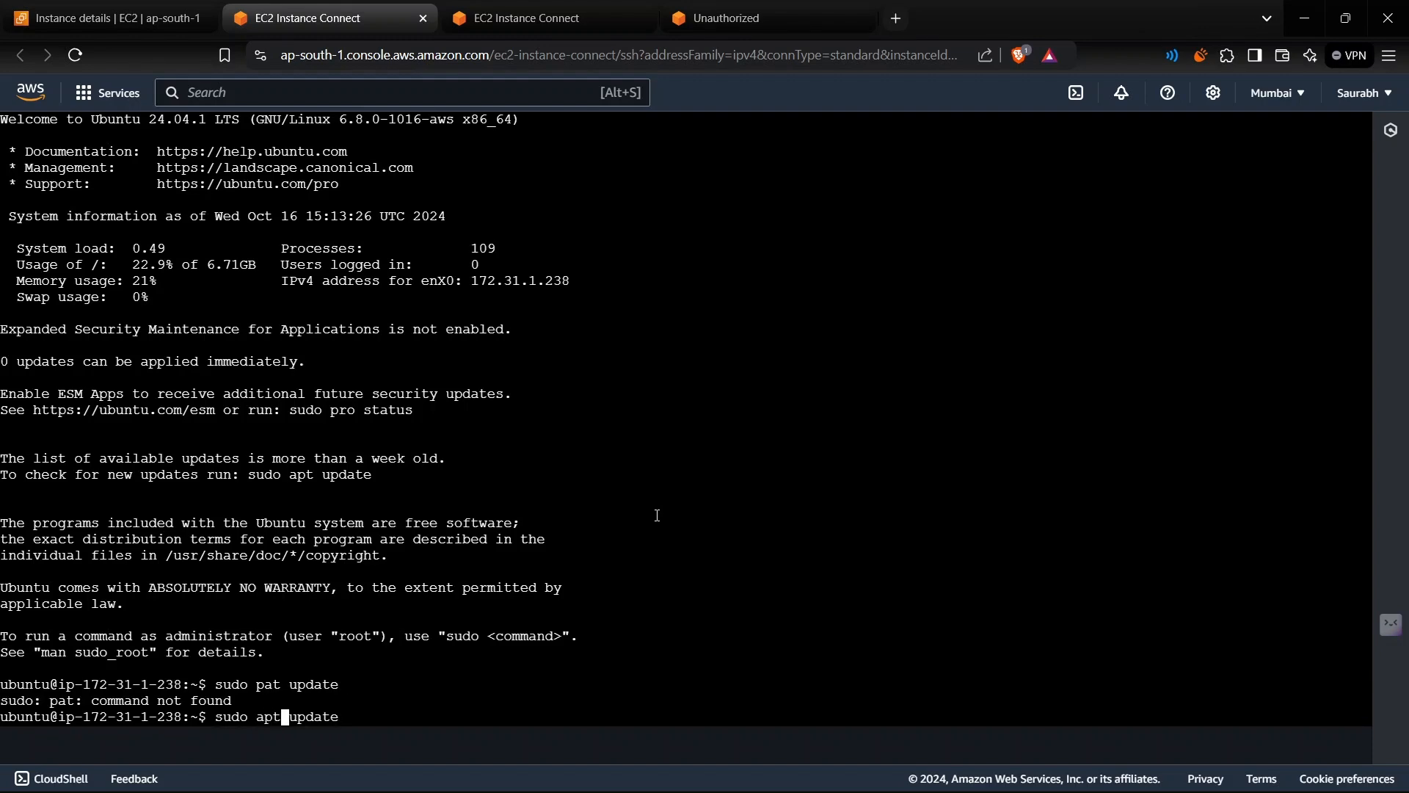
key("Return")
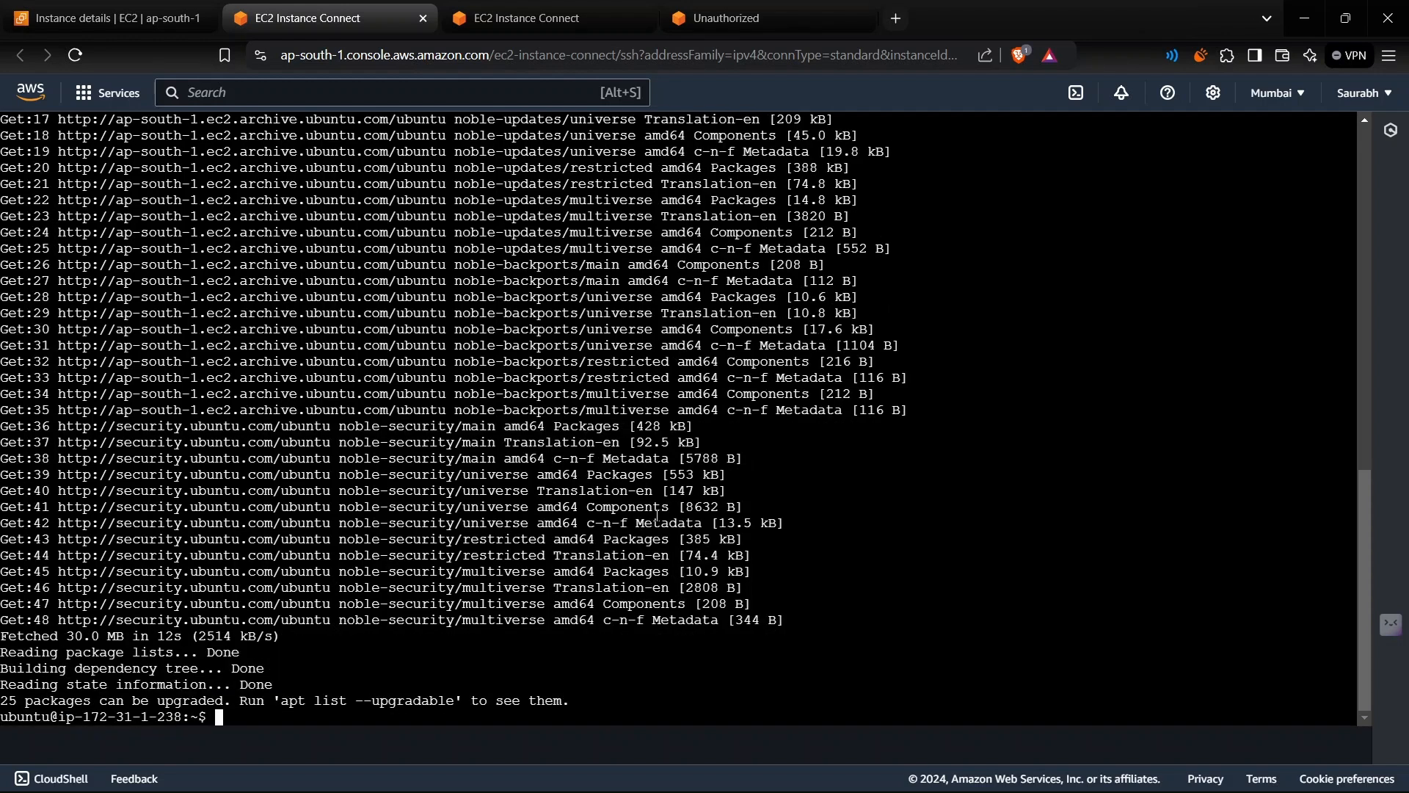
Step: Run the java command in the terminal to check for an installed Java runtime
type("java")
key("Return")
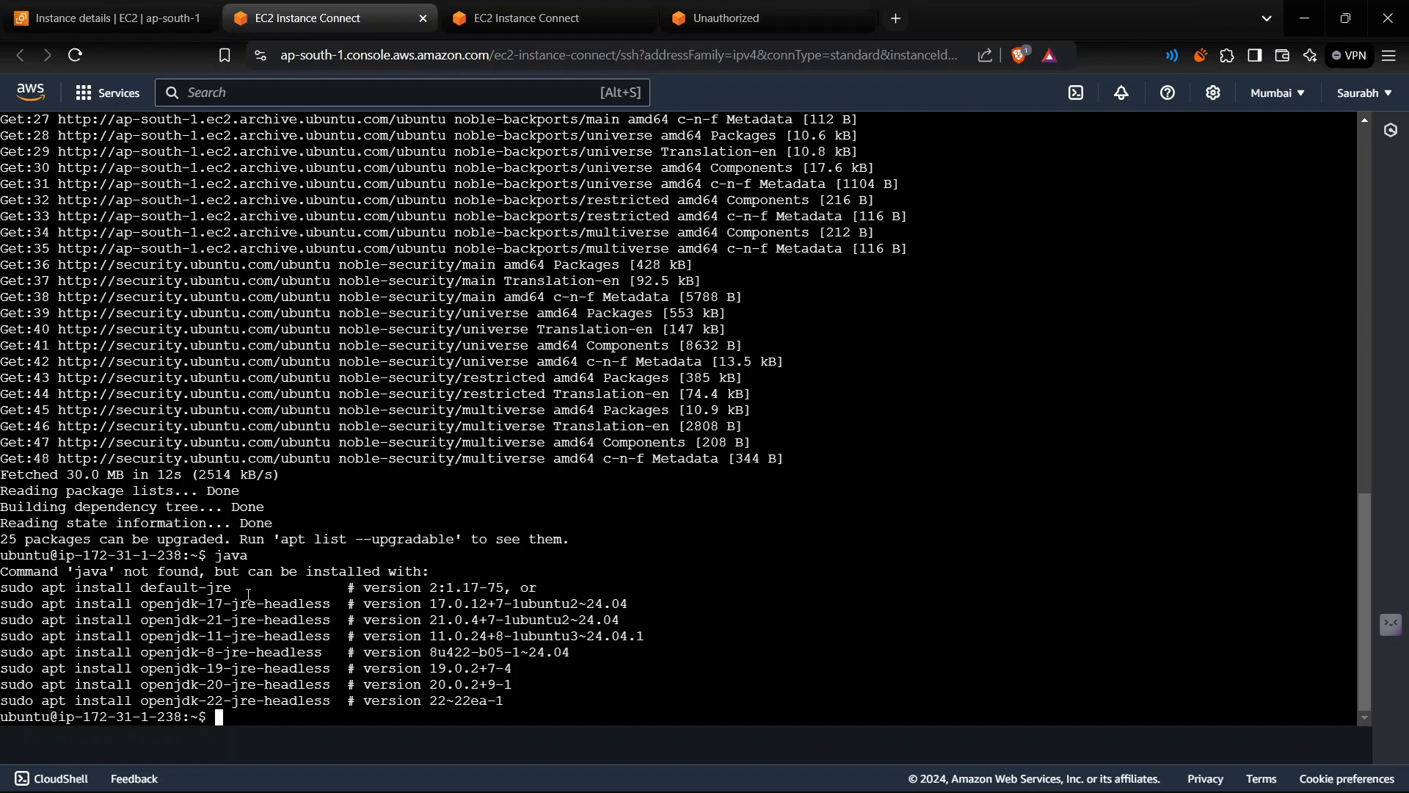
left_click_drag(326, 652, 2, 653)
key("ctrl+c")
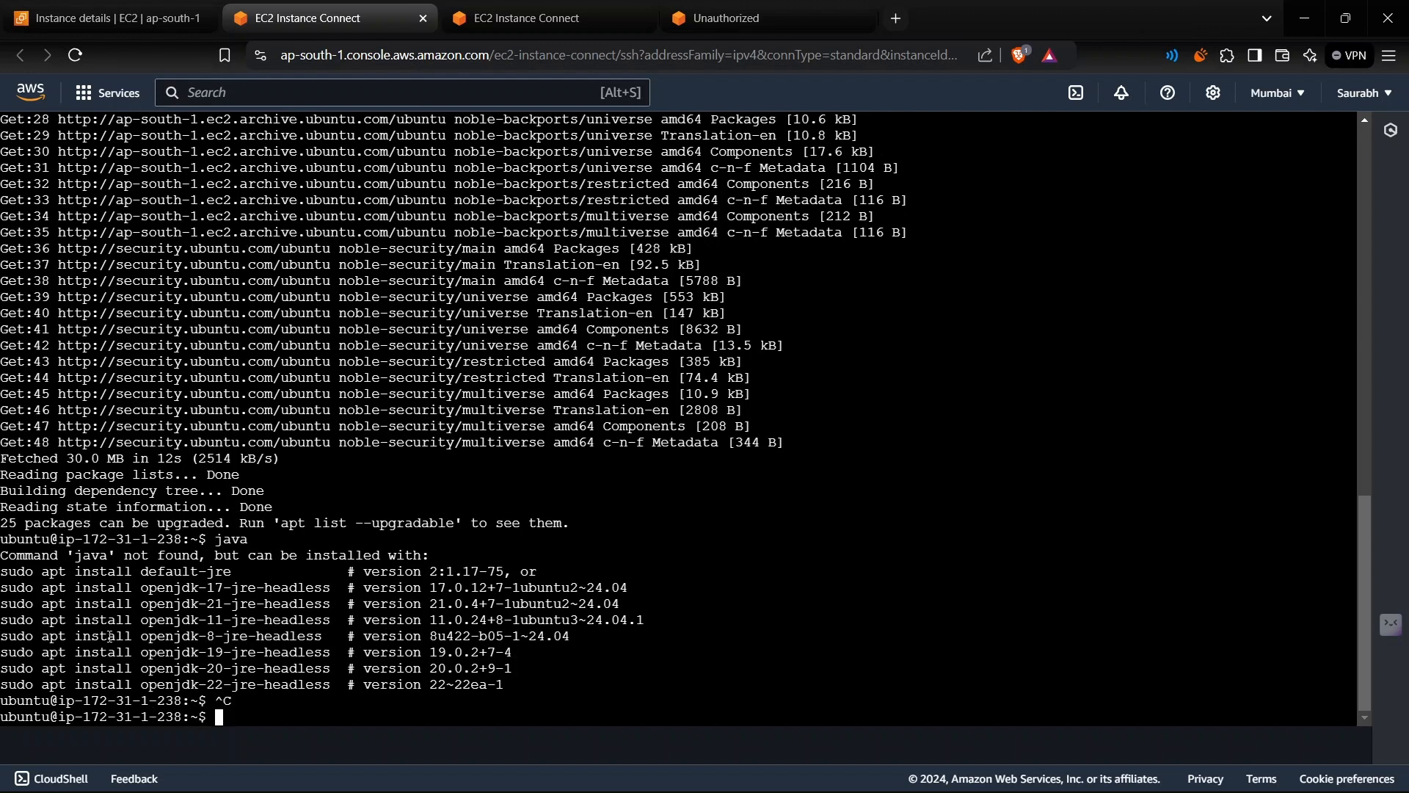
right_click(311, 691)
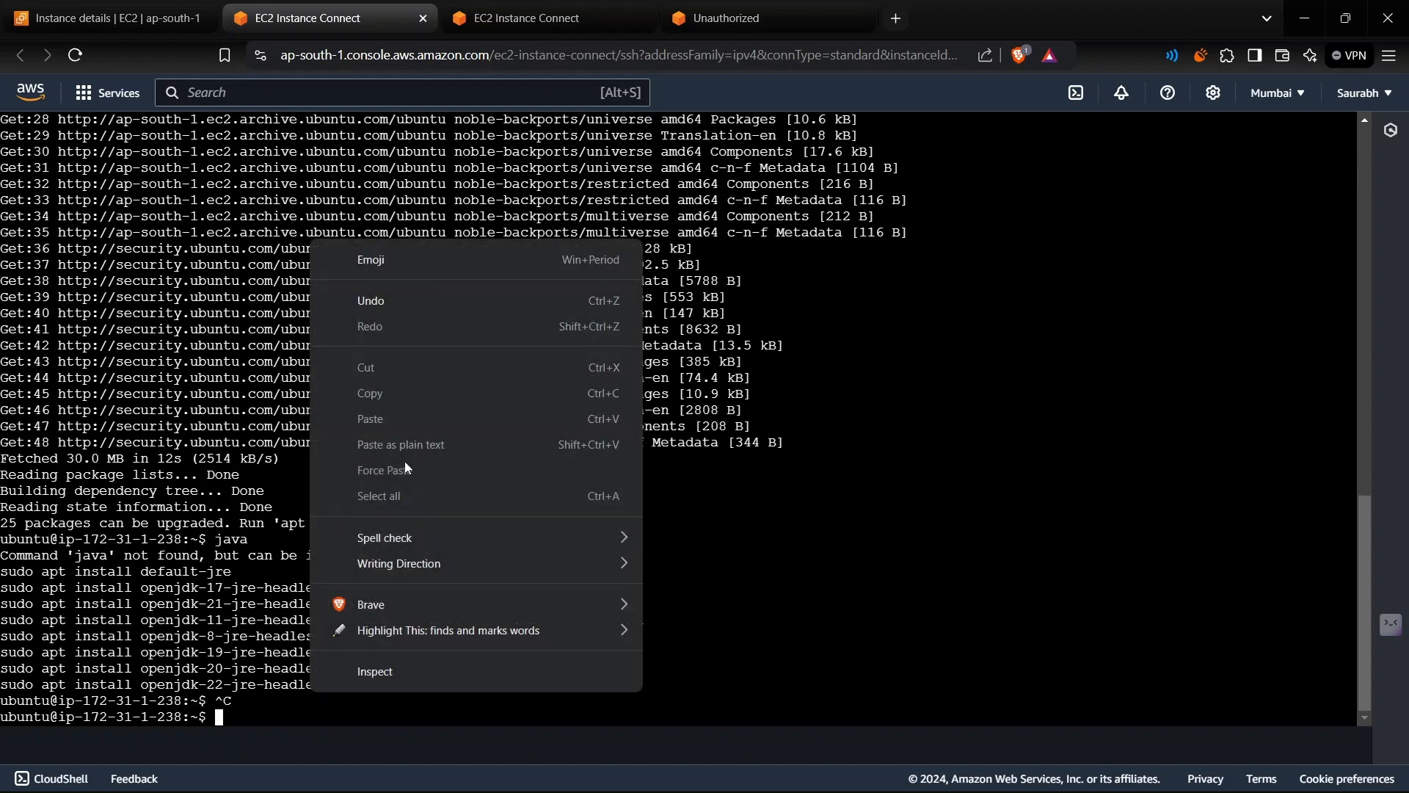
left_click_drag(249, 652, 253, 663)
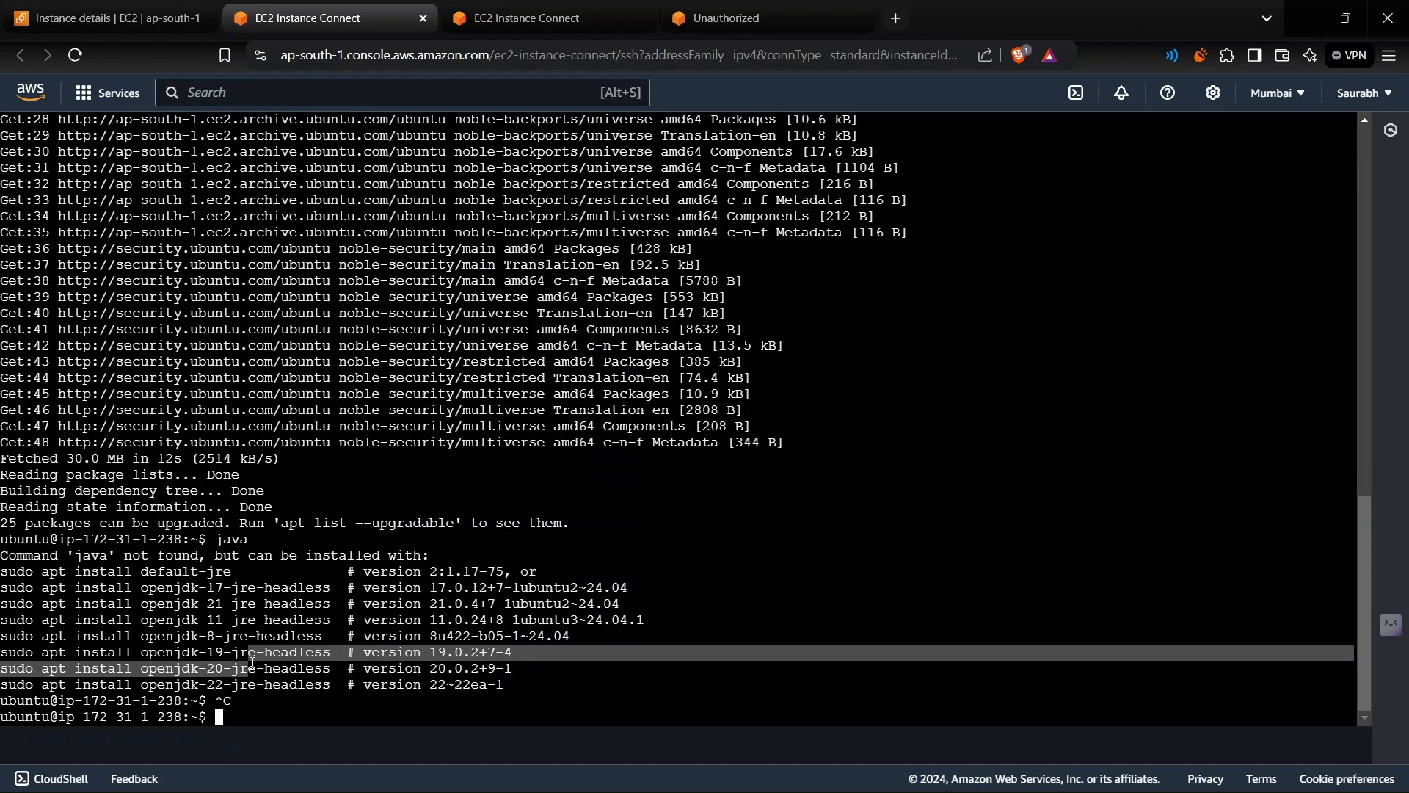
left_click(191, 651)
Step: Copy the suggested sudo apt install openjdk-8-jre-headless command, run it, and accept the installation with y
left_click_drag(2, 637, 320, 636)
right_click(320, 636)
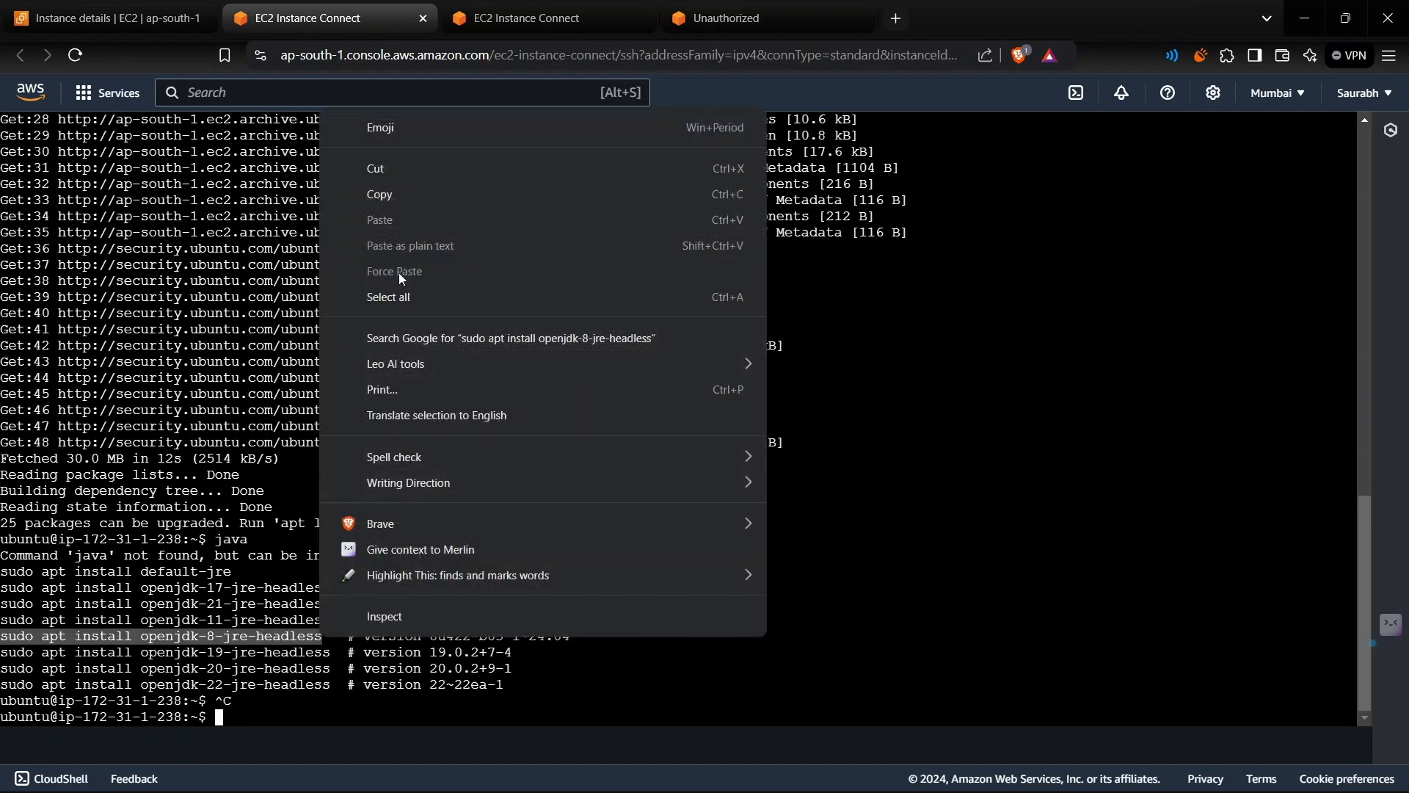
left_click(411, 195)
right_click(273, 493)
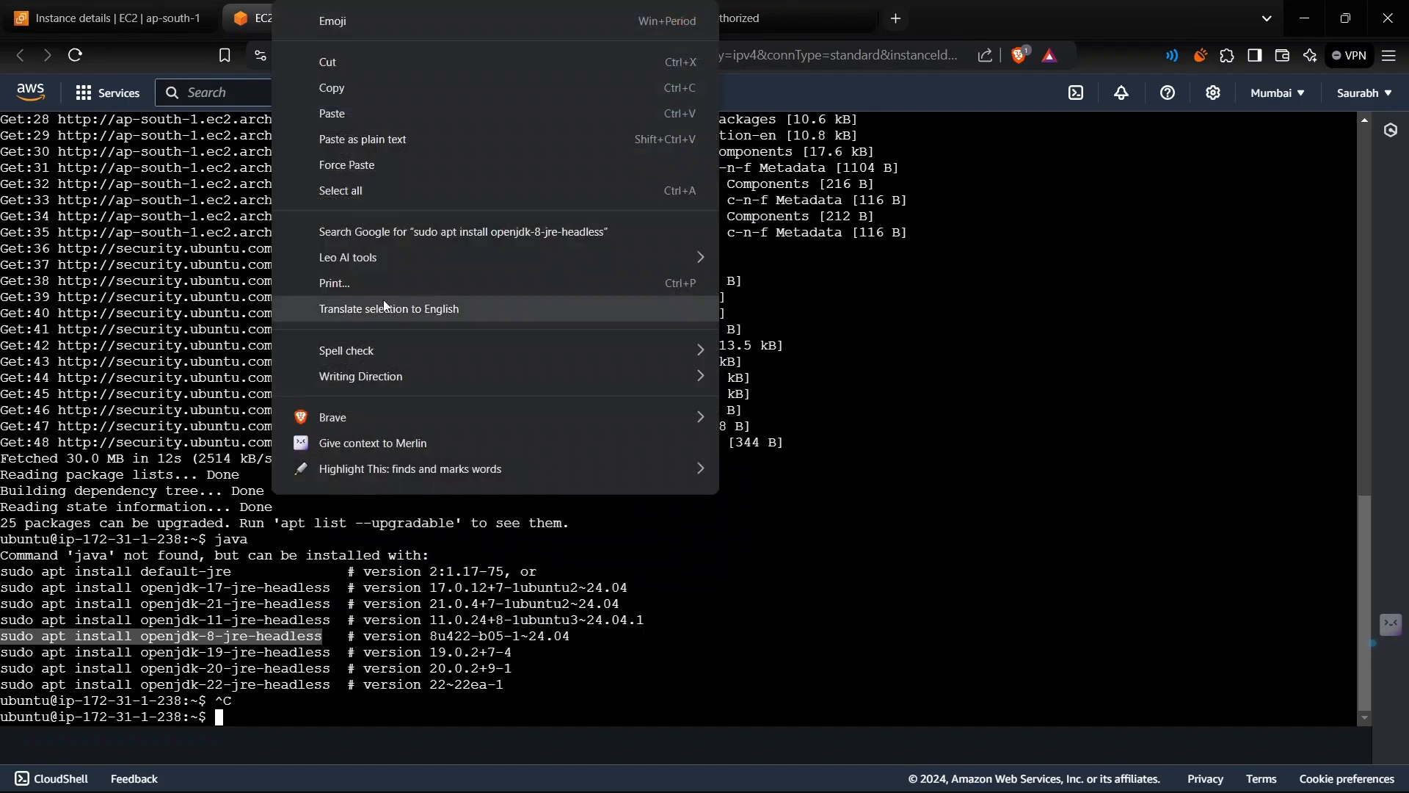
left_click(380, 111)
key("Return")
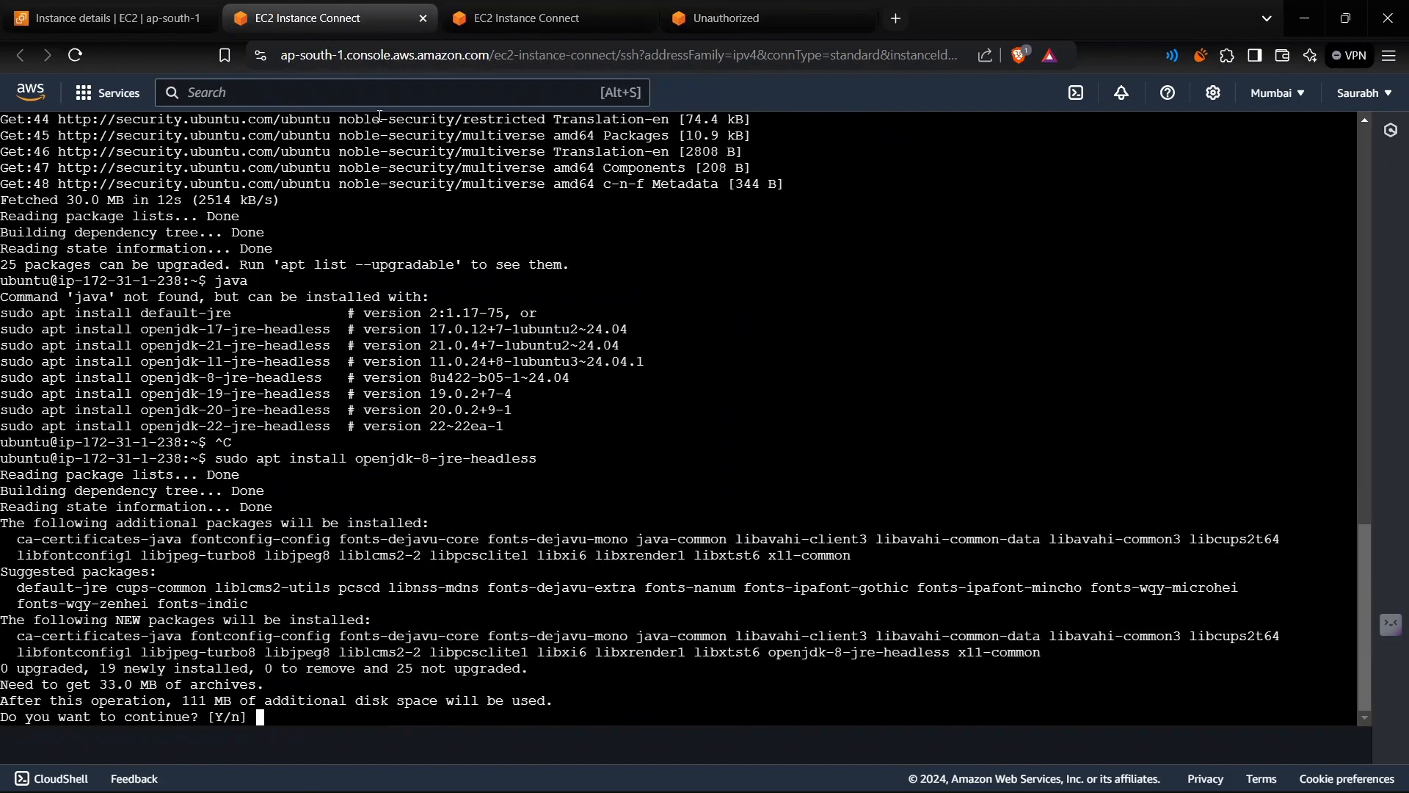
type("y")
key("Return")
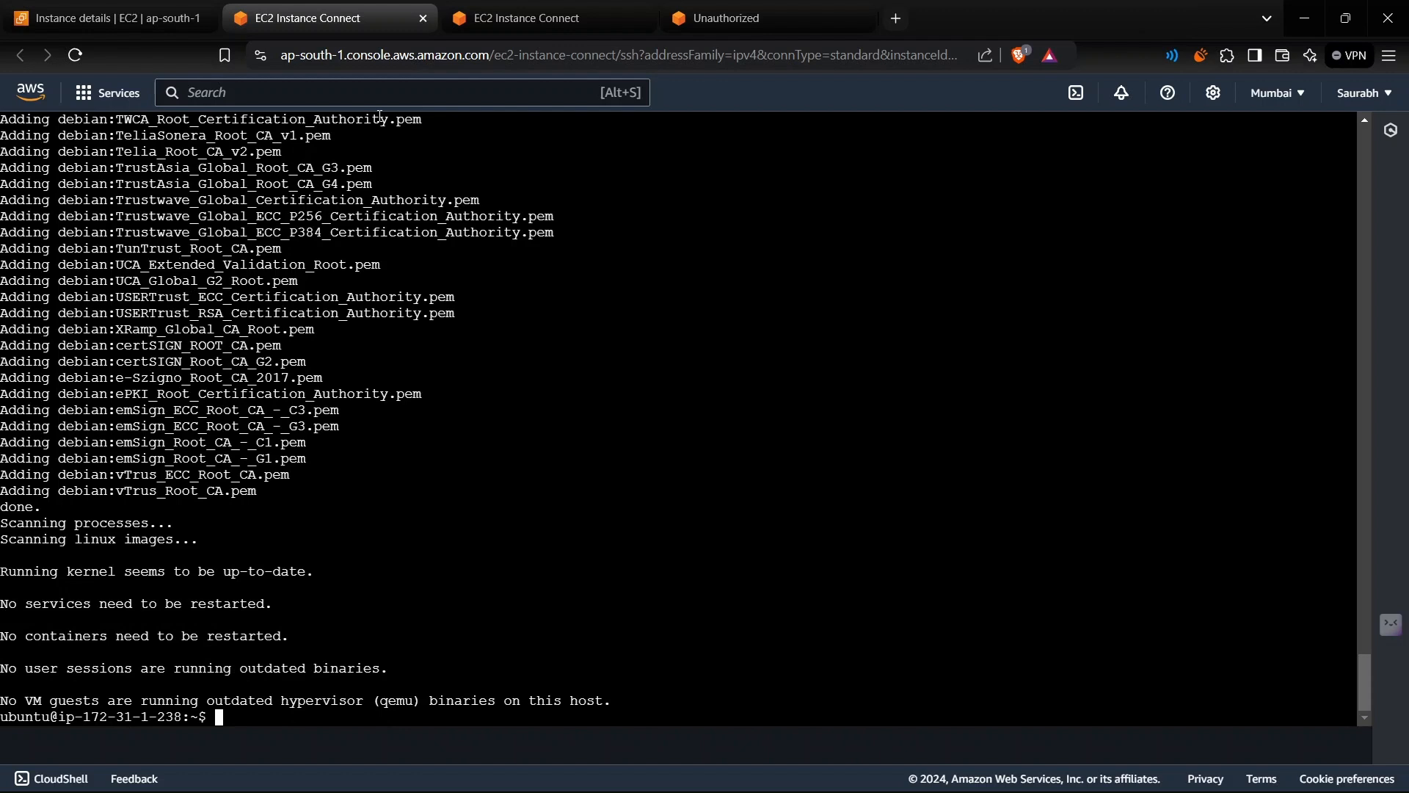
Step: Check the installed Java version by running java -version in the instance's terminal
type("hava")
key("BackSpace")
key("BackSpace")
key("BackSpace")
key("BackSpace")
key("BackSpace")
type("java -version")
key("Return")
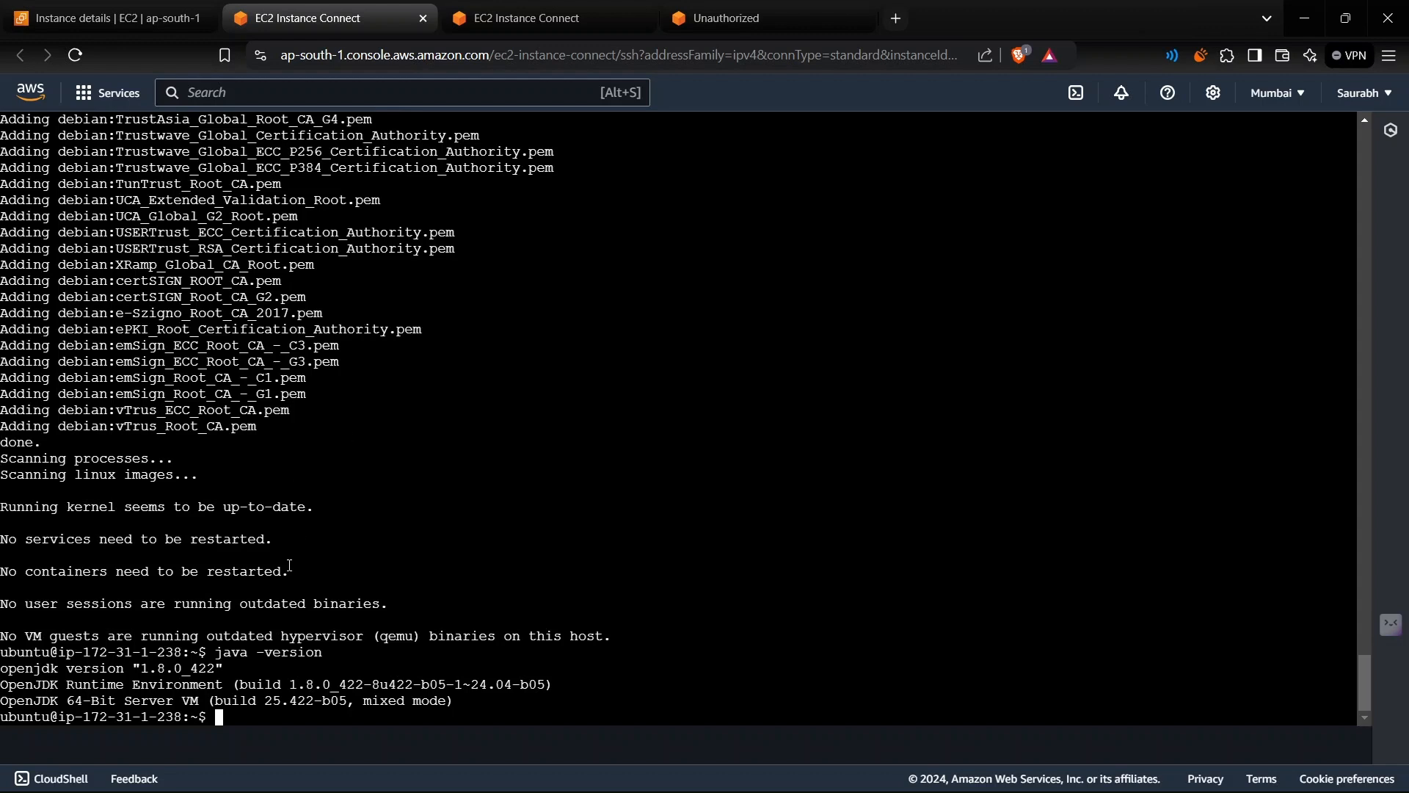
Step: List the files with ls and print the working directory path with pwd
type("ls")
key("Return")
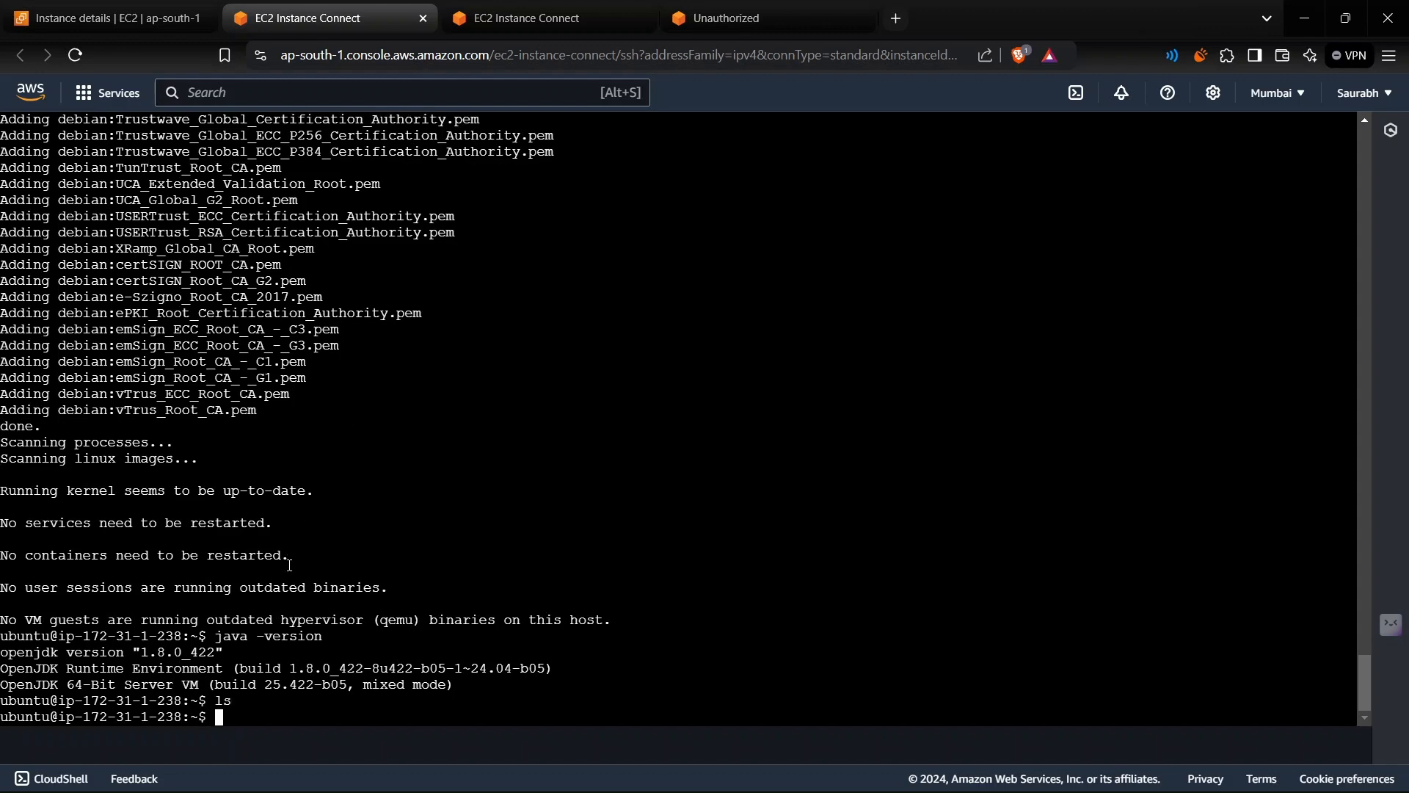
type("pwd")
key("Return")
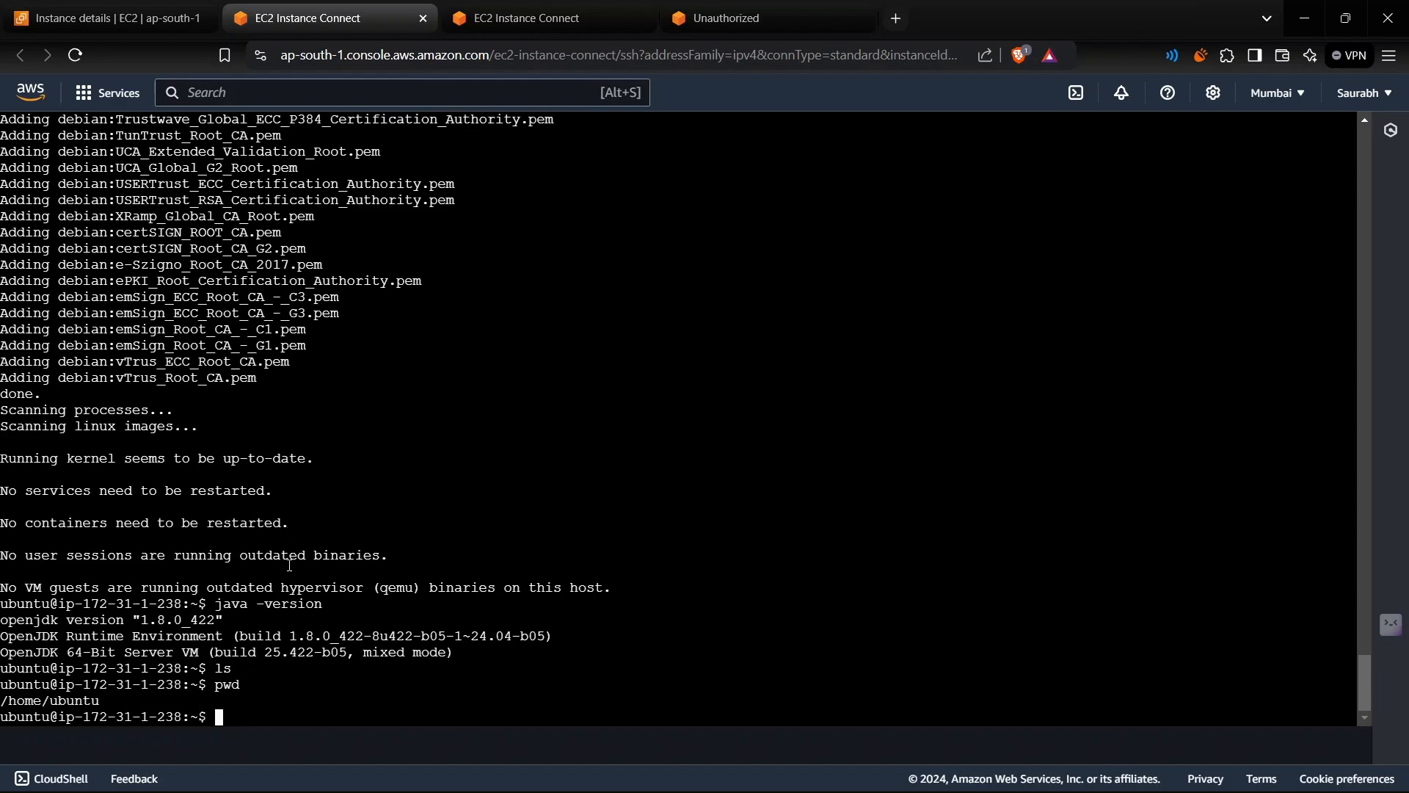
Step: Create the file 1.txt containing "test" with echo, and check it with ls and cat 1.txt
type("echo \"test\" > 1.txt")
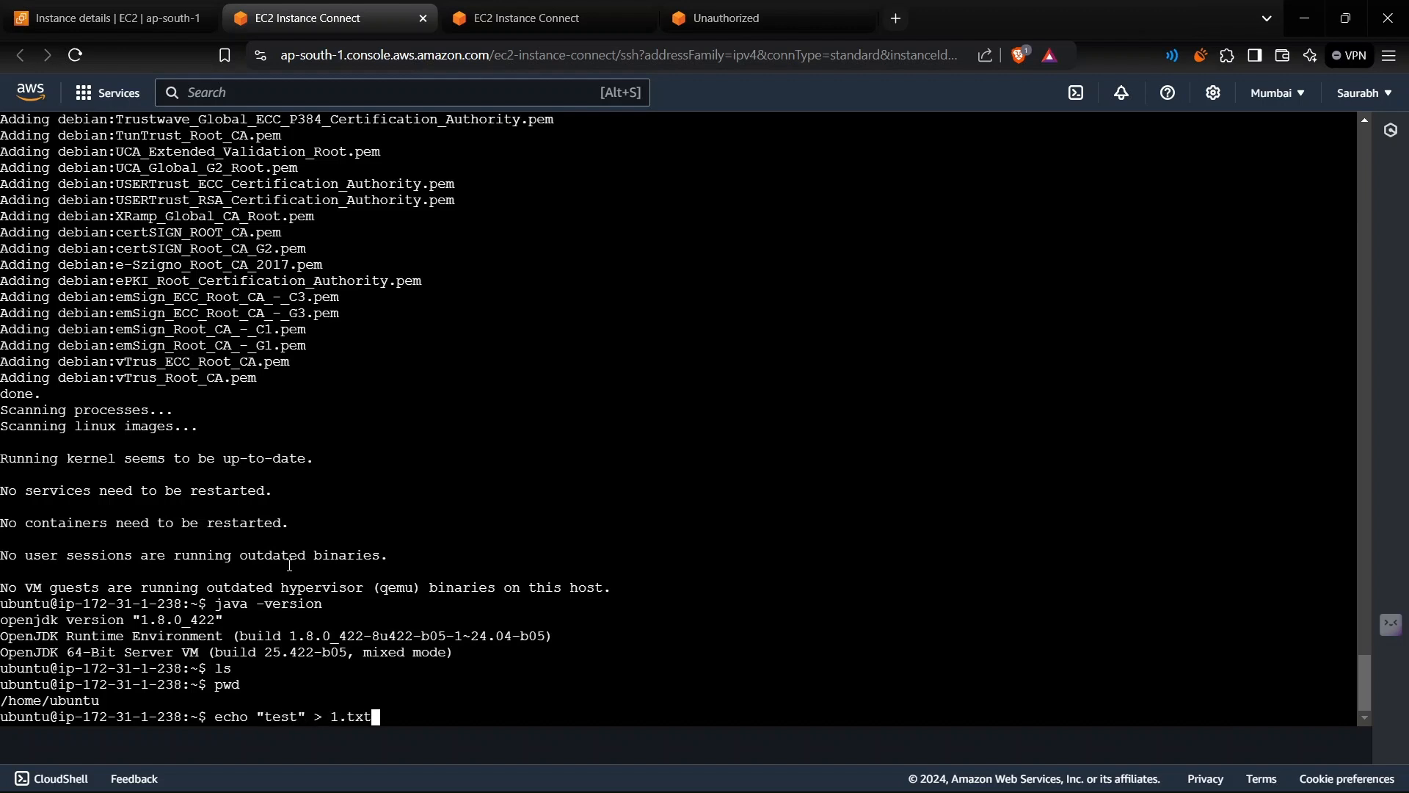
key("Return")
type("ls")
key("Return")
type("cat 1.txt")
key("Return")
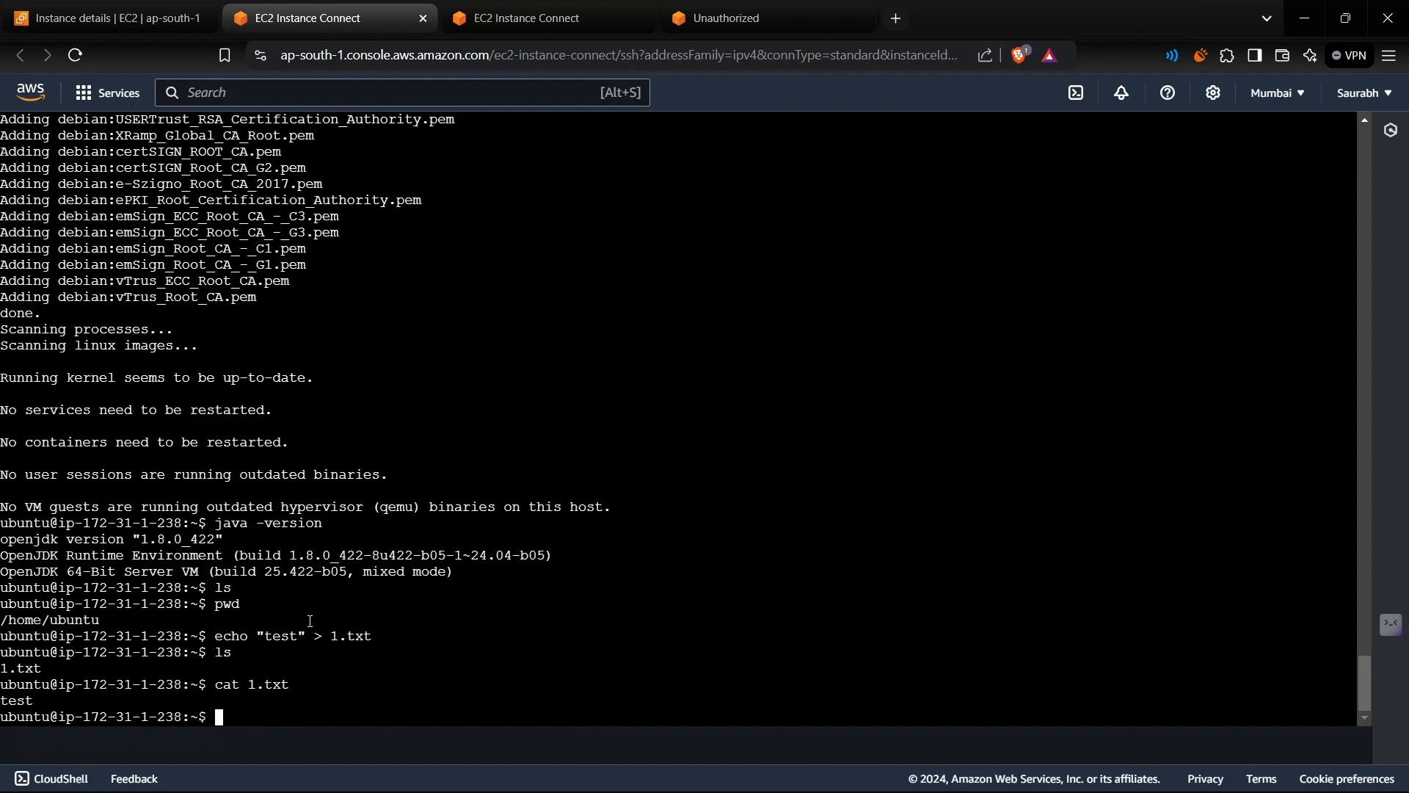
Step: Open Lifecycle Manager in the EC2 console and start a custom EBS snapshot policy
left_click(169, 18)
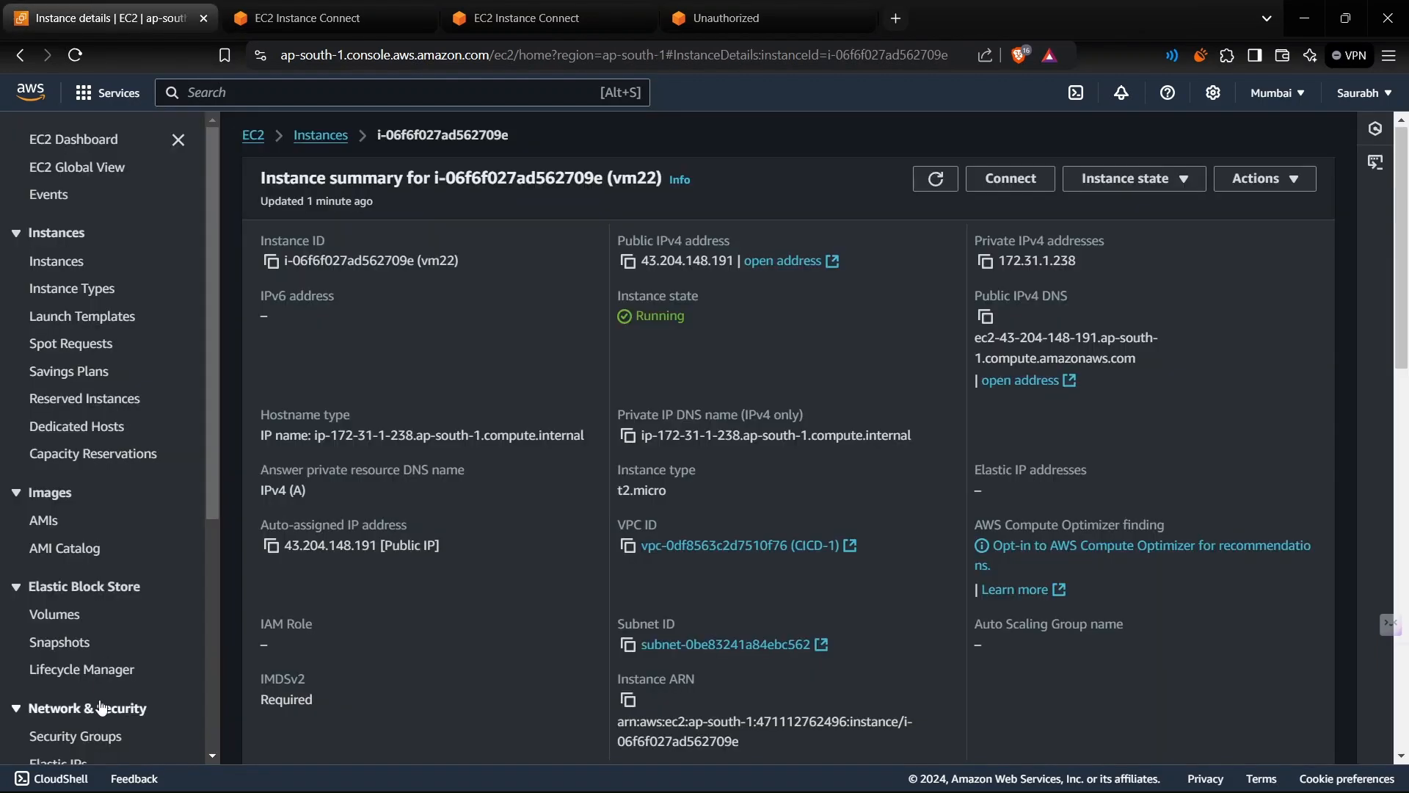
left_click(111, 669)
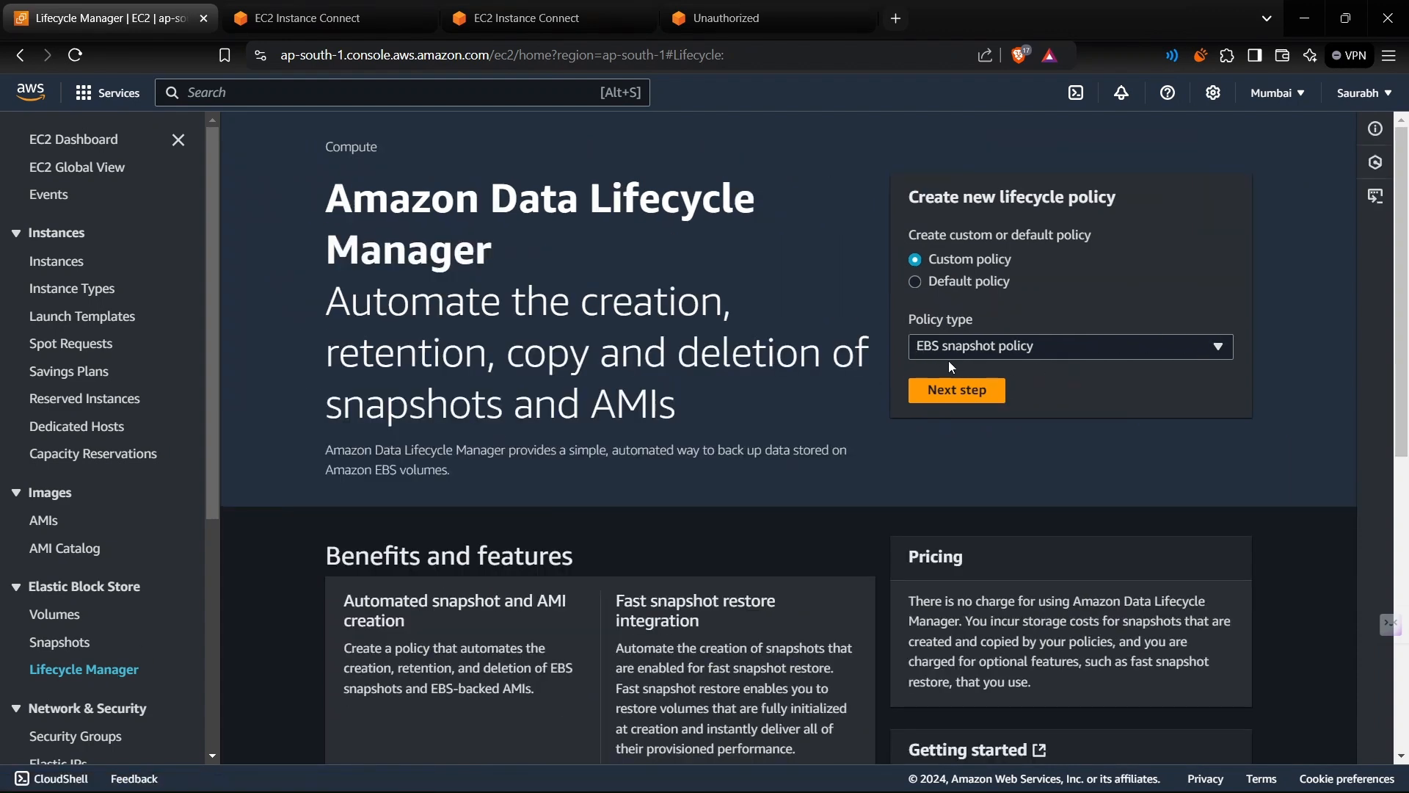
left_click(957, 390)
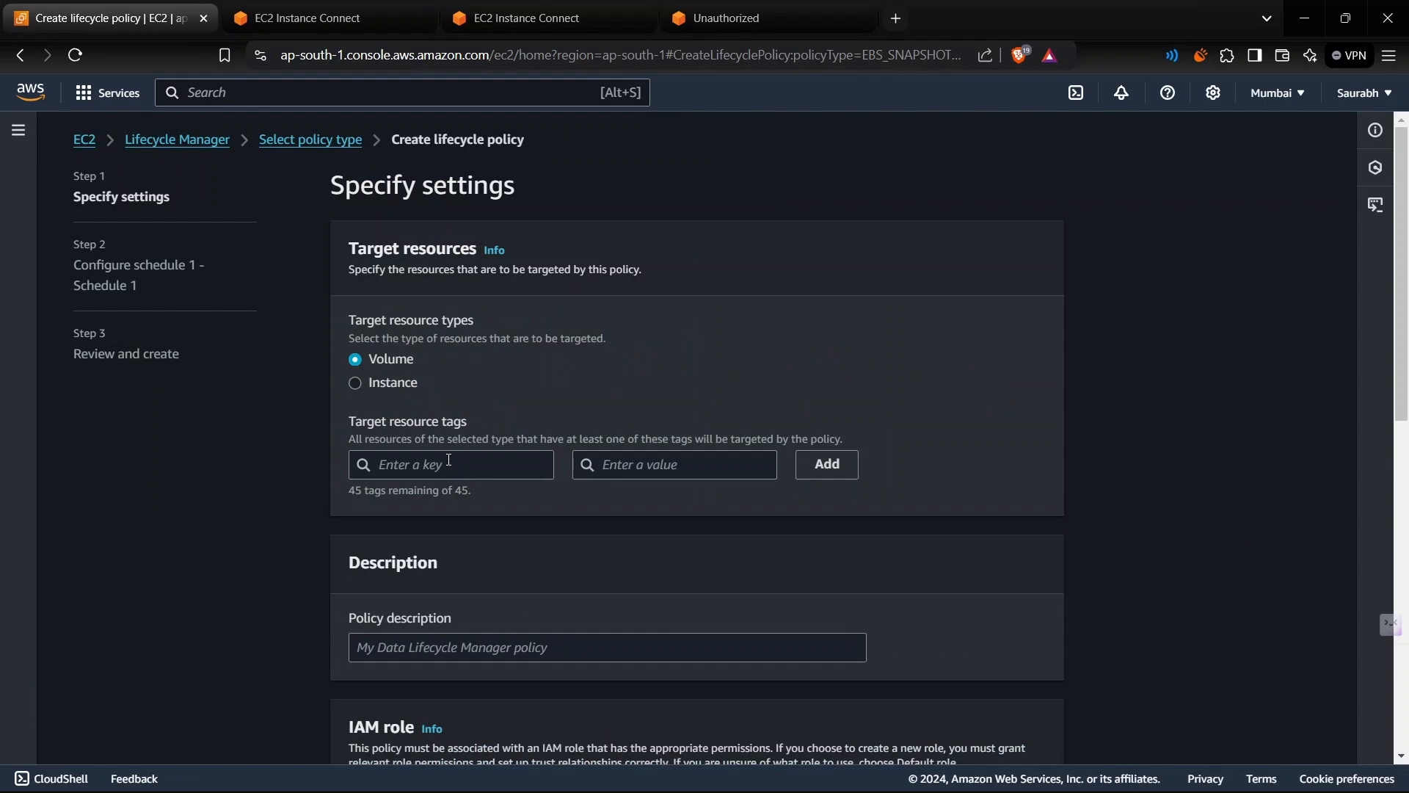
Step: Add the target resource tag Name with value vm22 to the snapshot policy's volume targets
left_click(438, 464)
left_click(417, 493)
left_click(711, 459)
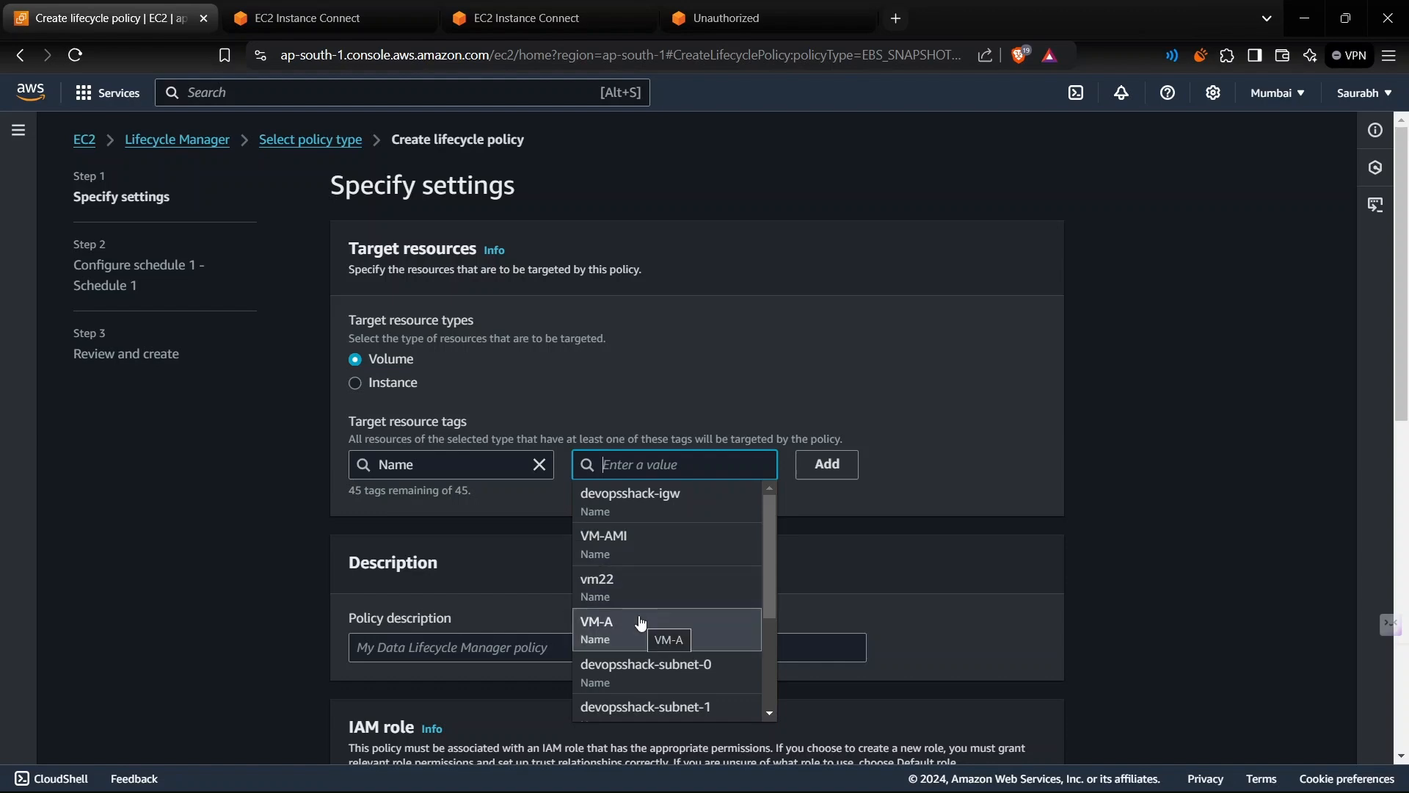
left_click(641, 588)
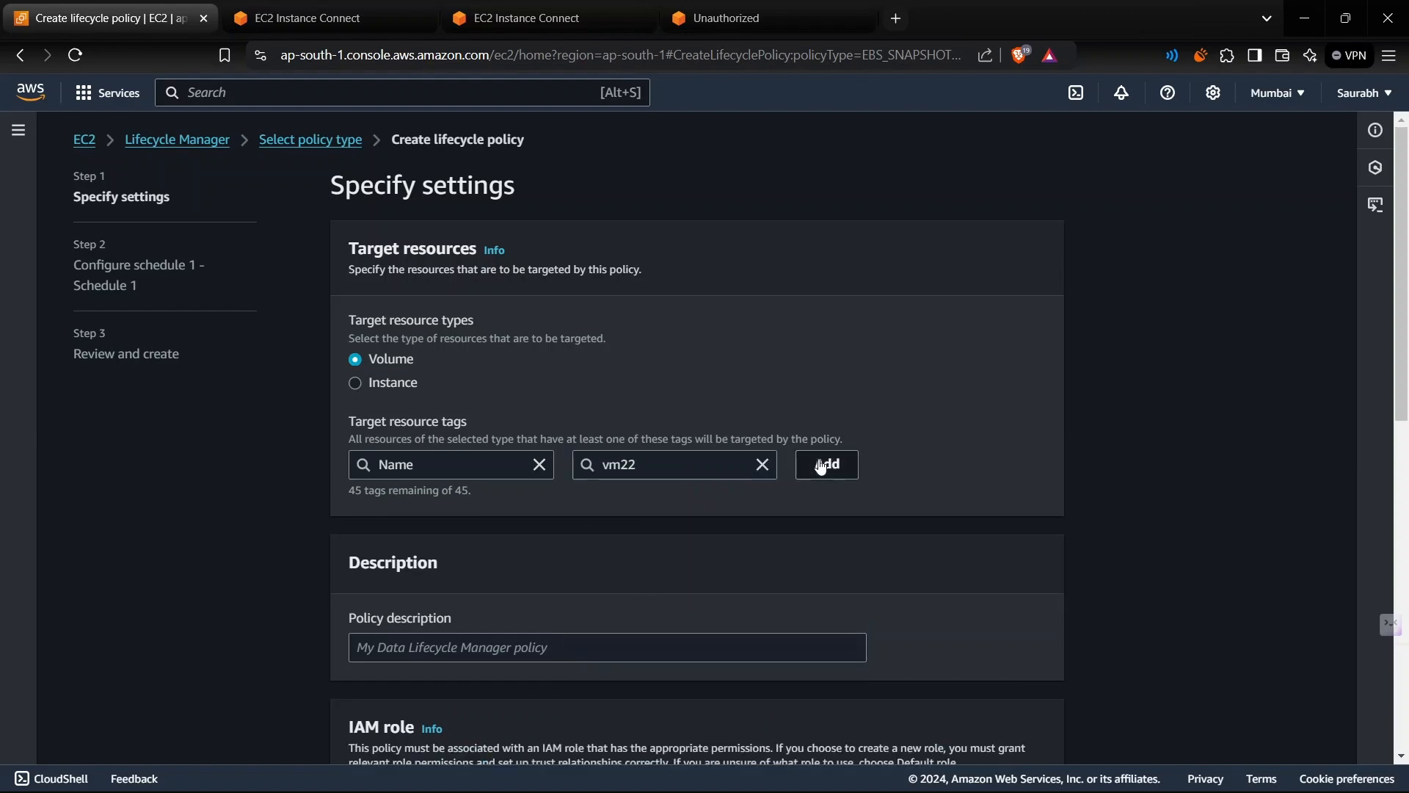
left_click(827, 464)
Step: Describe the policy as "snapshot of ebs", keep the default role and enabled status, and continue to the schedule configuration
scroll(637, 548, "down", 3)
left_click(528, 433)
type("snapshot ")
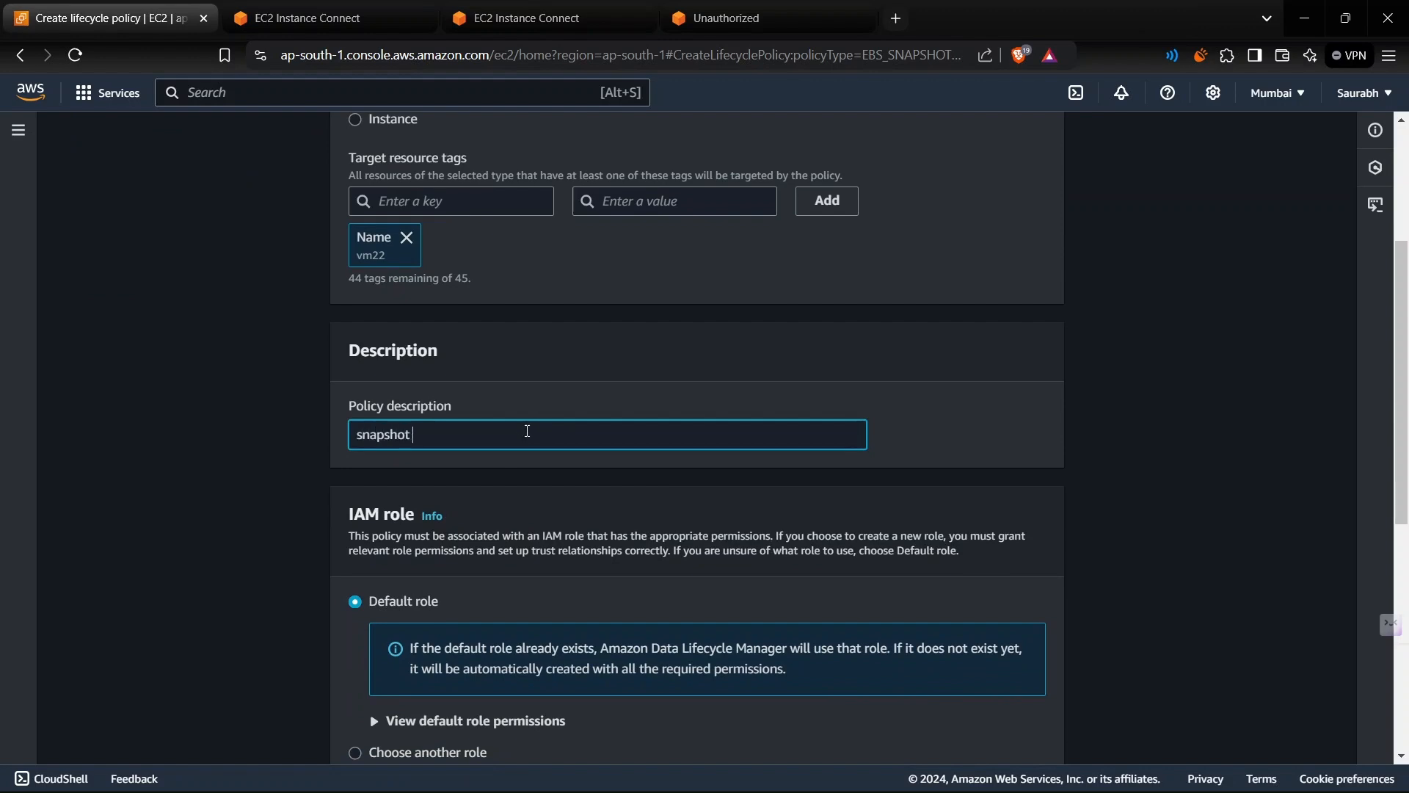
type("backup")
key("BackSpace")
key("BackSpace")
key("BackSpace")
key("BackSpace")
key("BackSpace")
key("BackSpace")
type("of ebs")
scroll(527, 431, "down", 7)
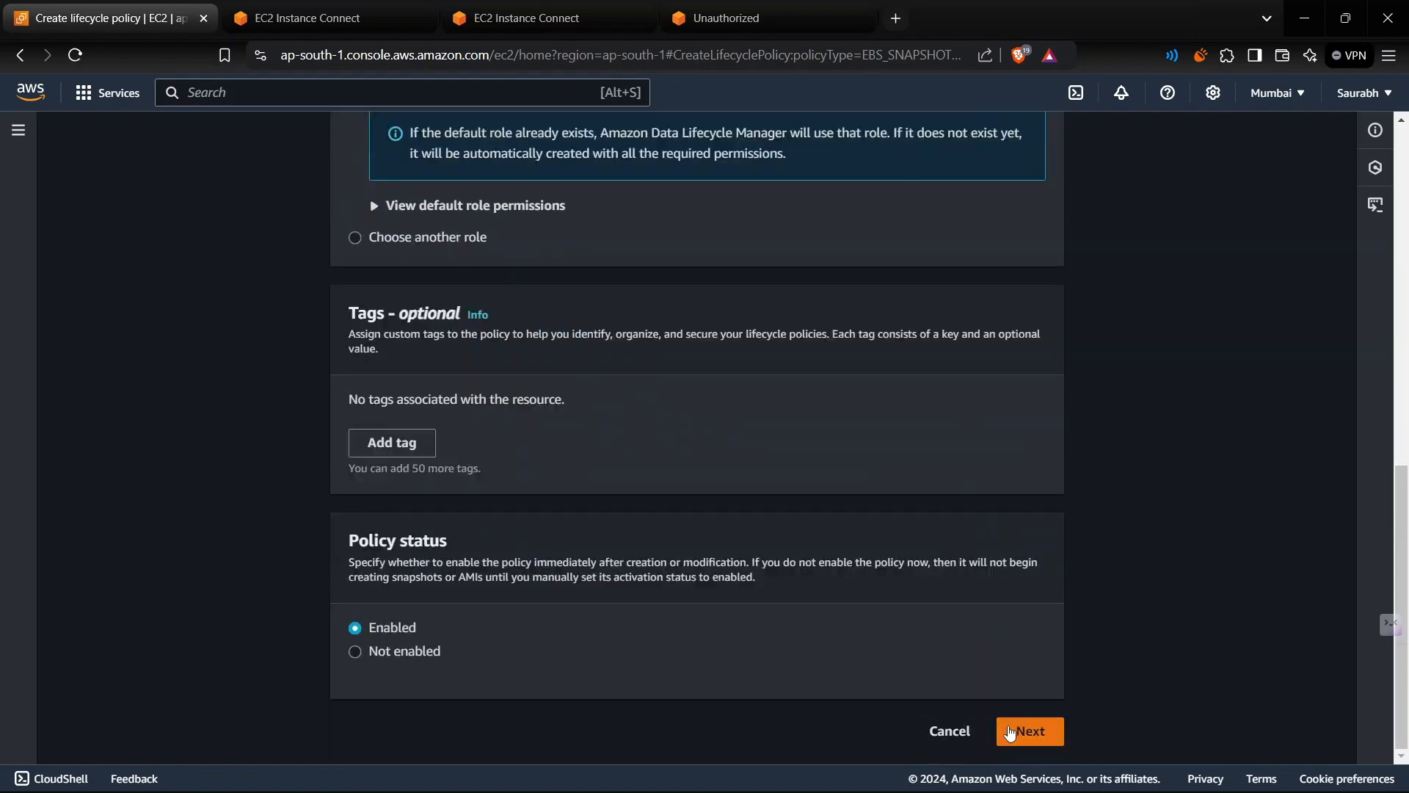
left_click(1030, 731)
Step: Name the schedule "hourly snapshots" with a Daily frequency that runs every 1 hour
scroll(718, 642, "down", 4)
scroll(718, 642, "down", 1)
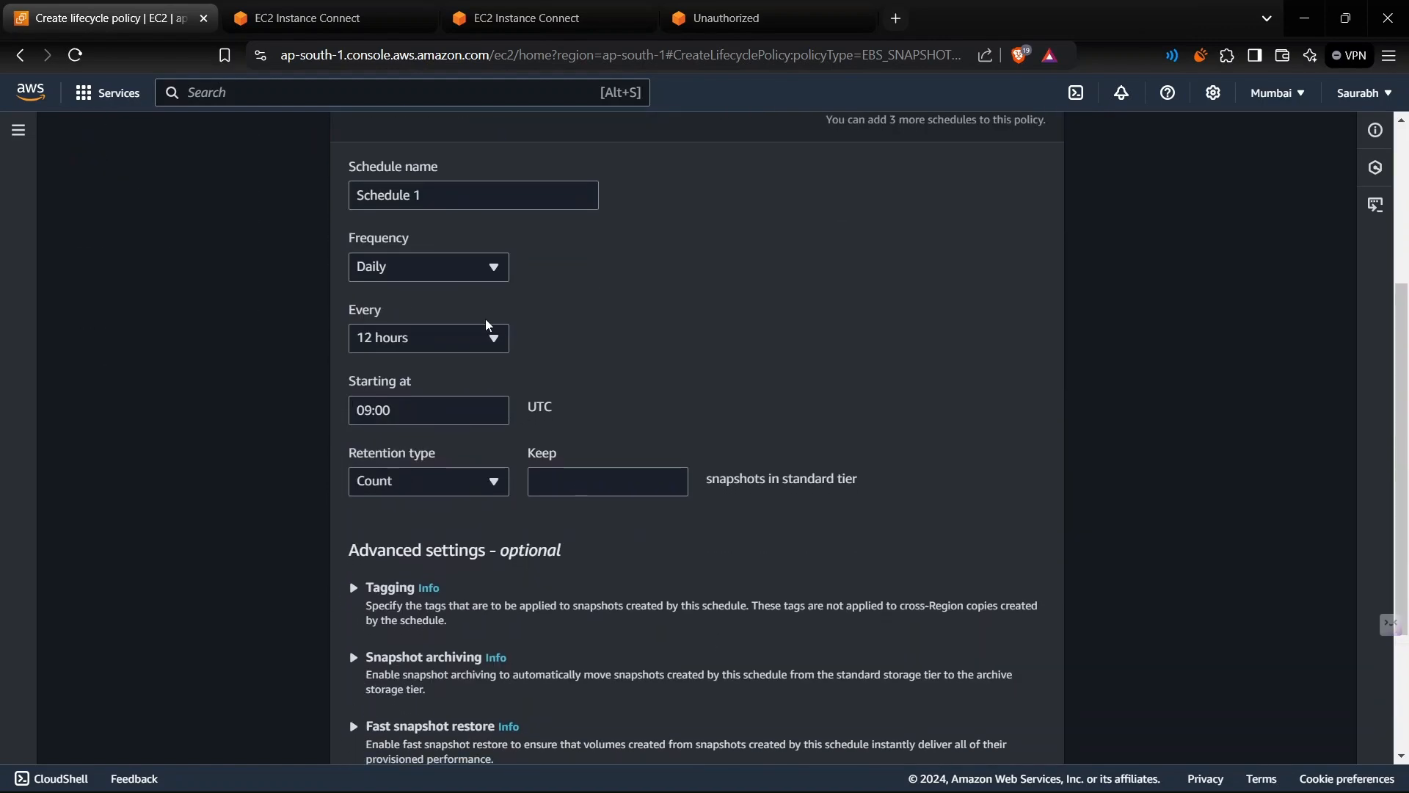
left_click(455, 196)
key("ctrl+a")
type("ho")
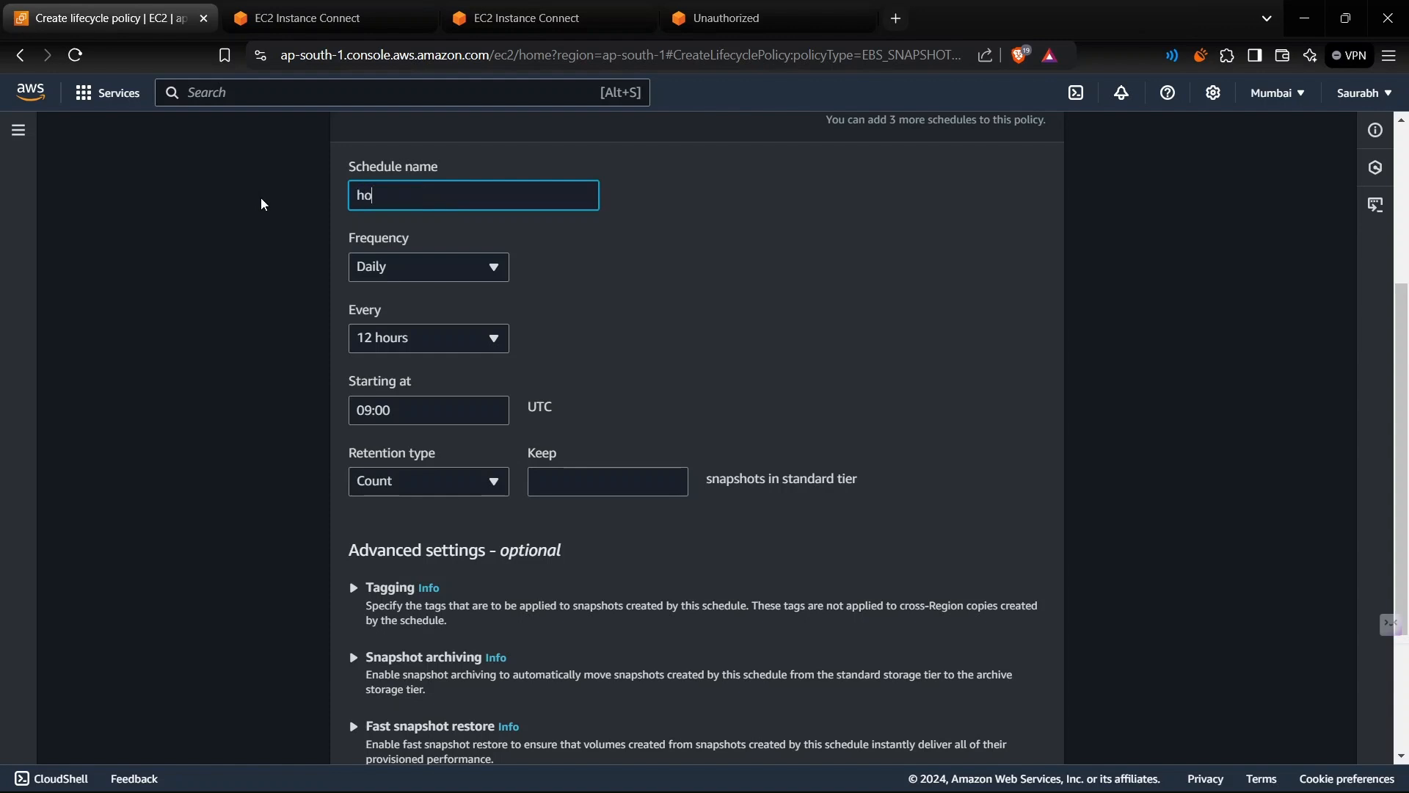
type("urly snapshots")
left_click(428, 264)
left_click(440, 326)
left_click(416, 339)
left_click(430, 396)
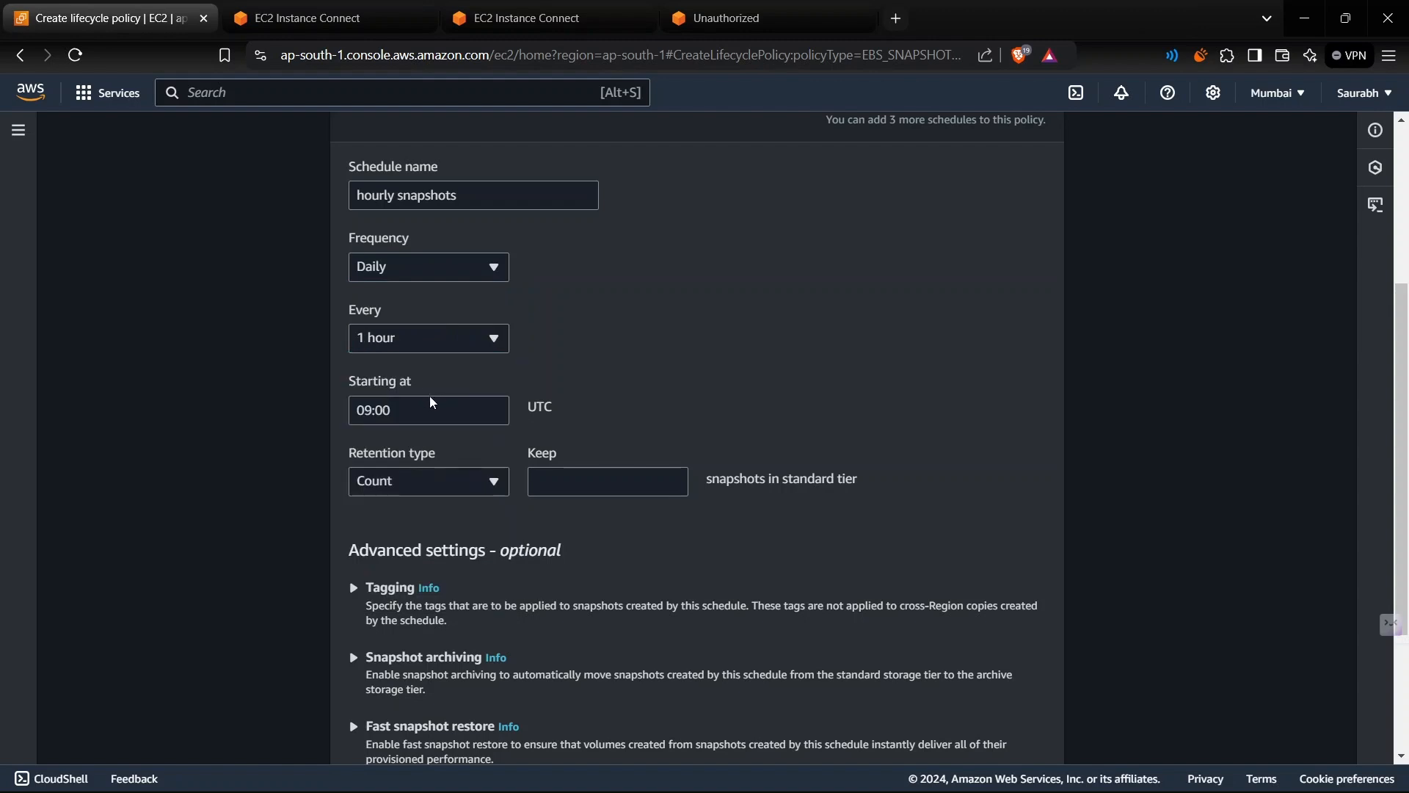
Step: Look up the current UTC time with a web search for "my time in utc" and return to the lifecycle policy
left_click(432, 407)
left_click(897, 18)
type("my")
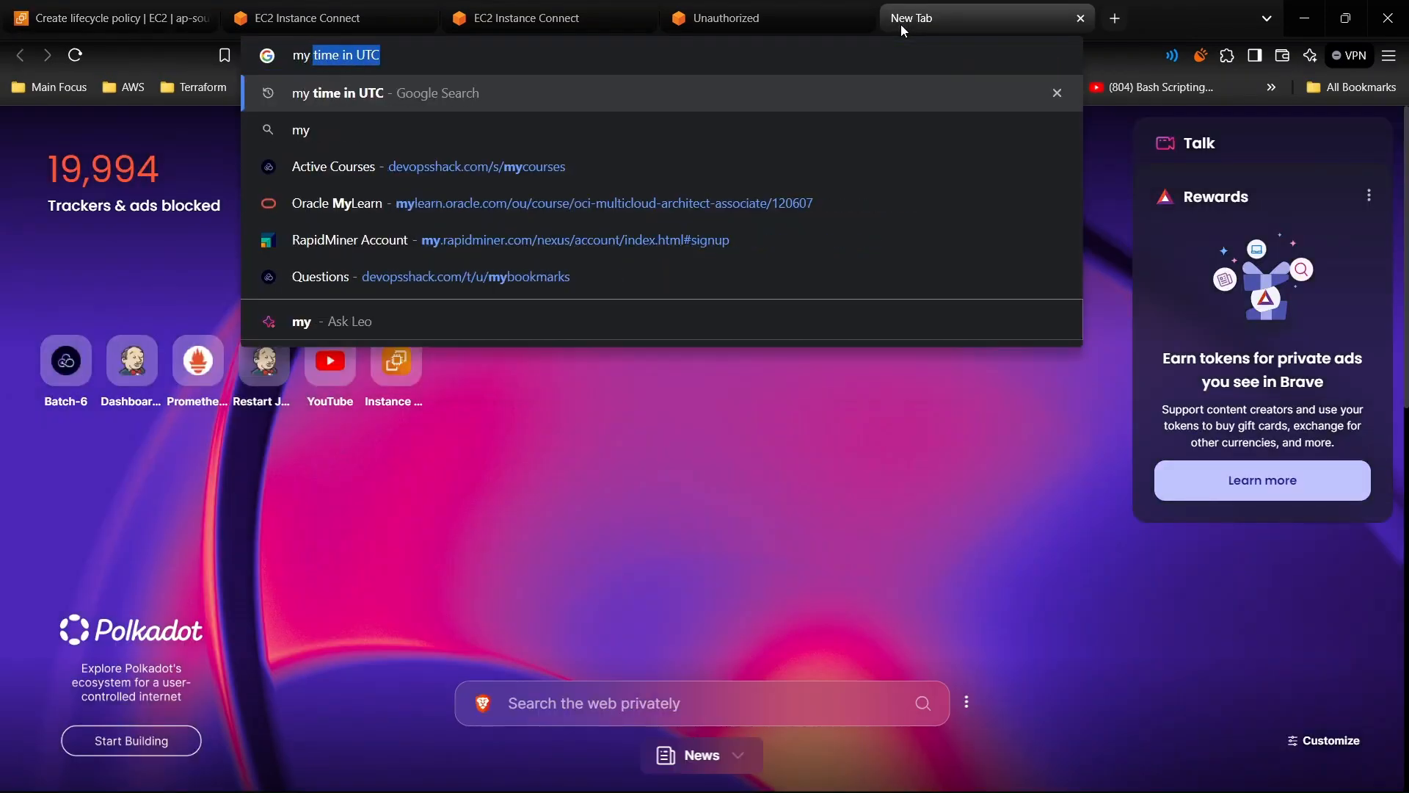
type(" time in uttu")
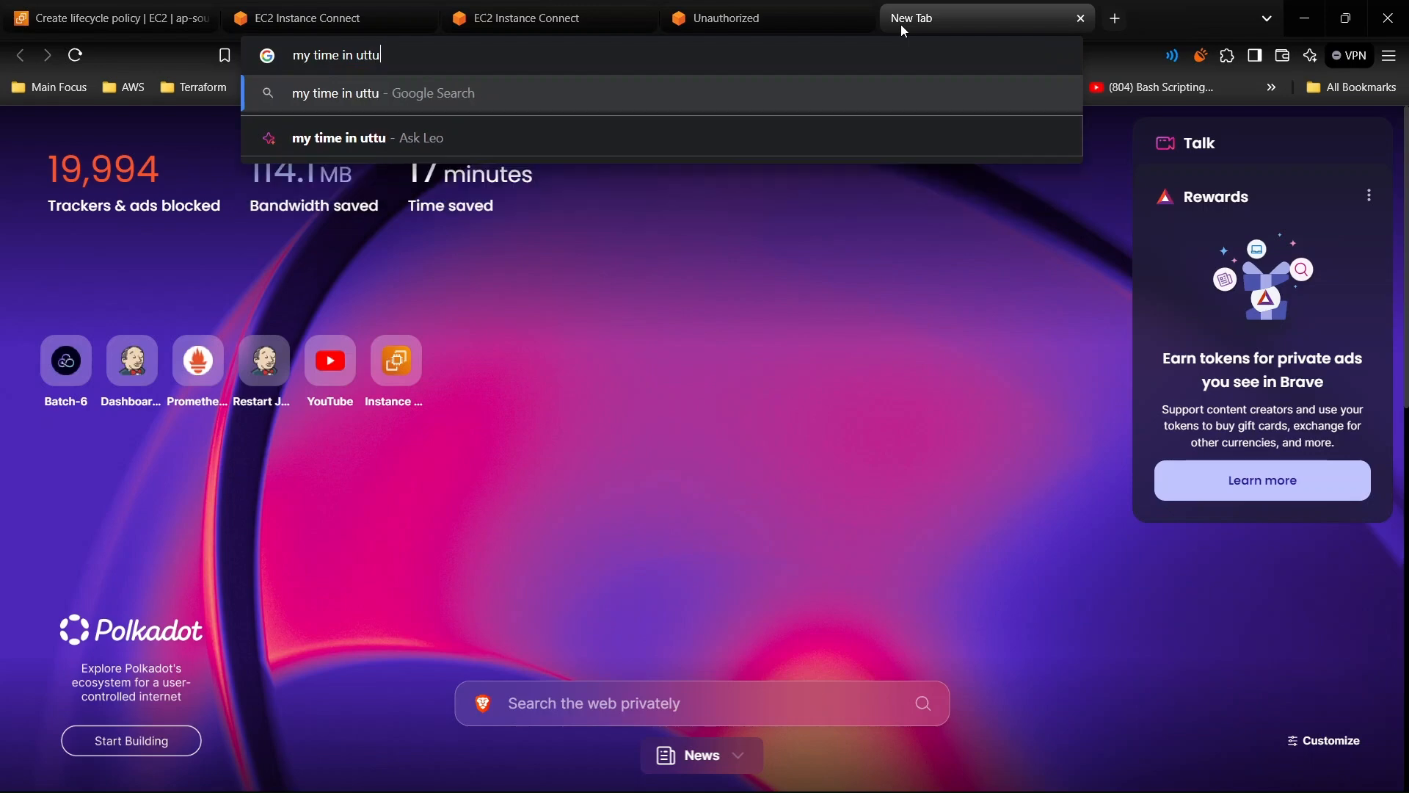
key("BackSpace")
key("BackSpace")
type("c")
key("Return")
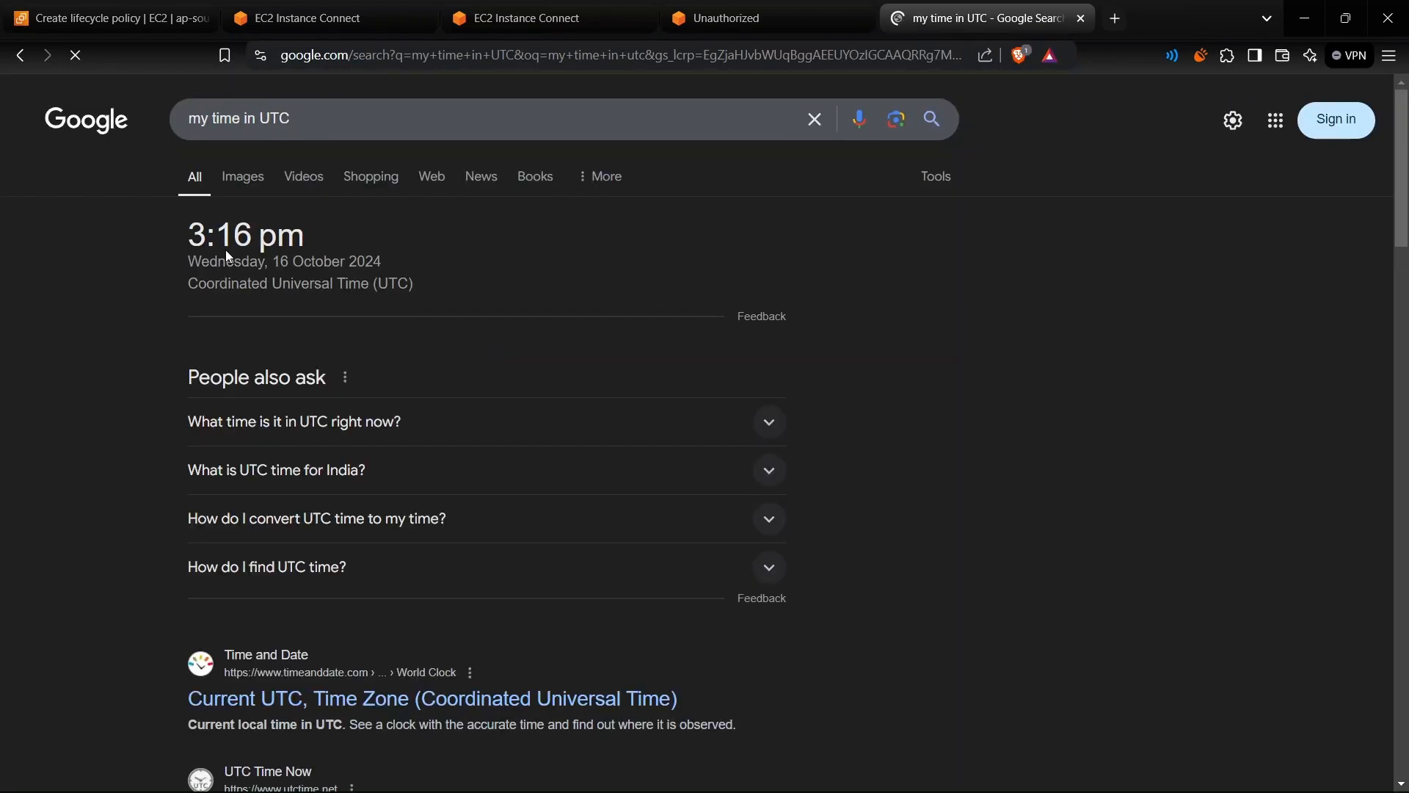
left_click(765, 6)
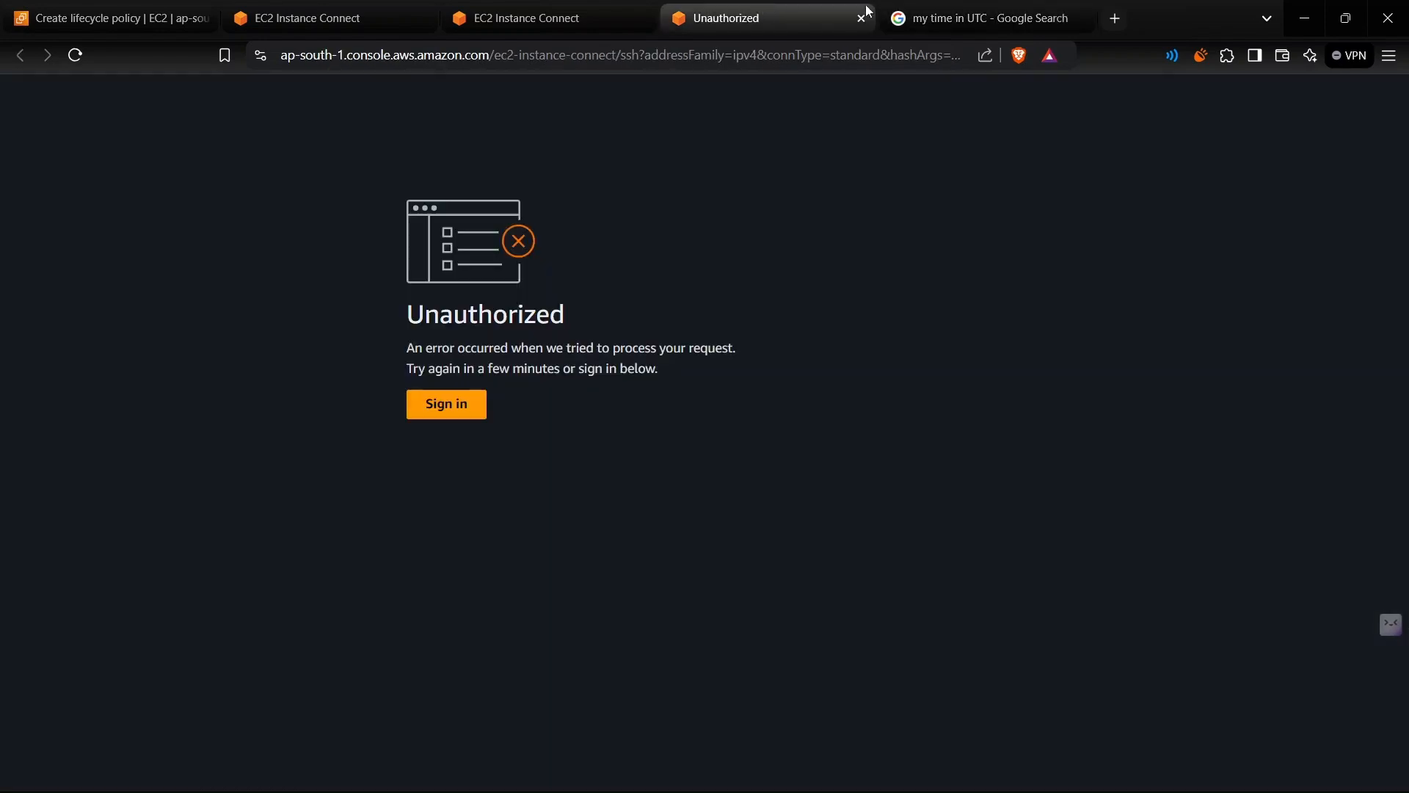
left_click(1009, 6)
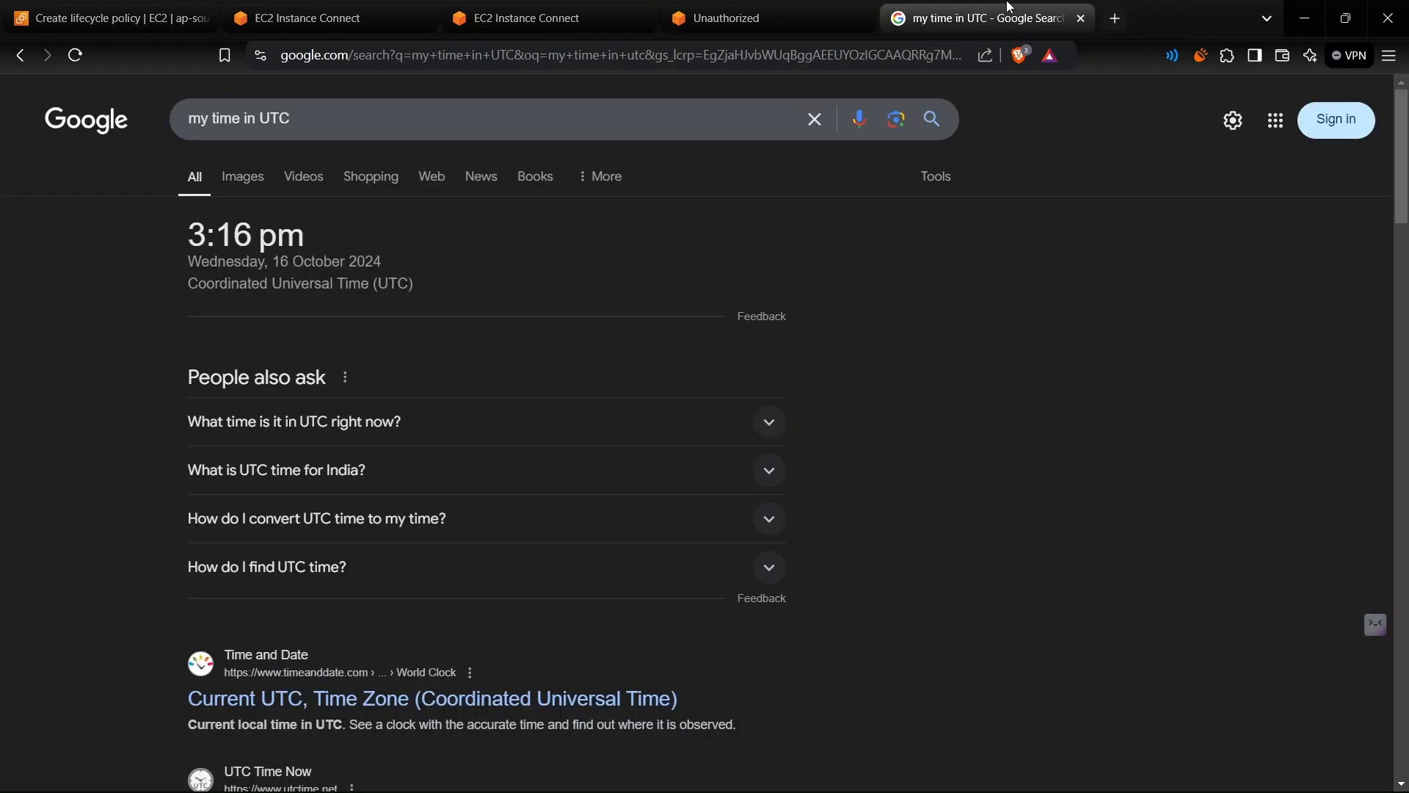
left_click(371, 8)
left_click(117, 6)
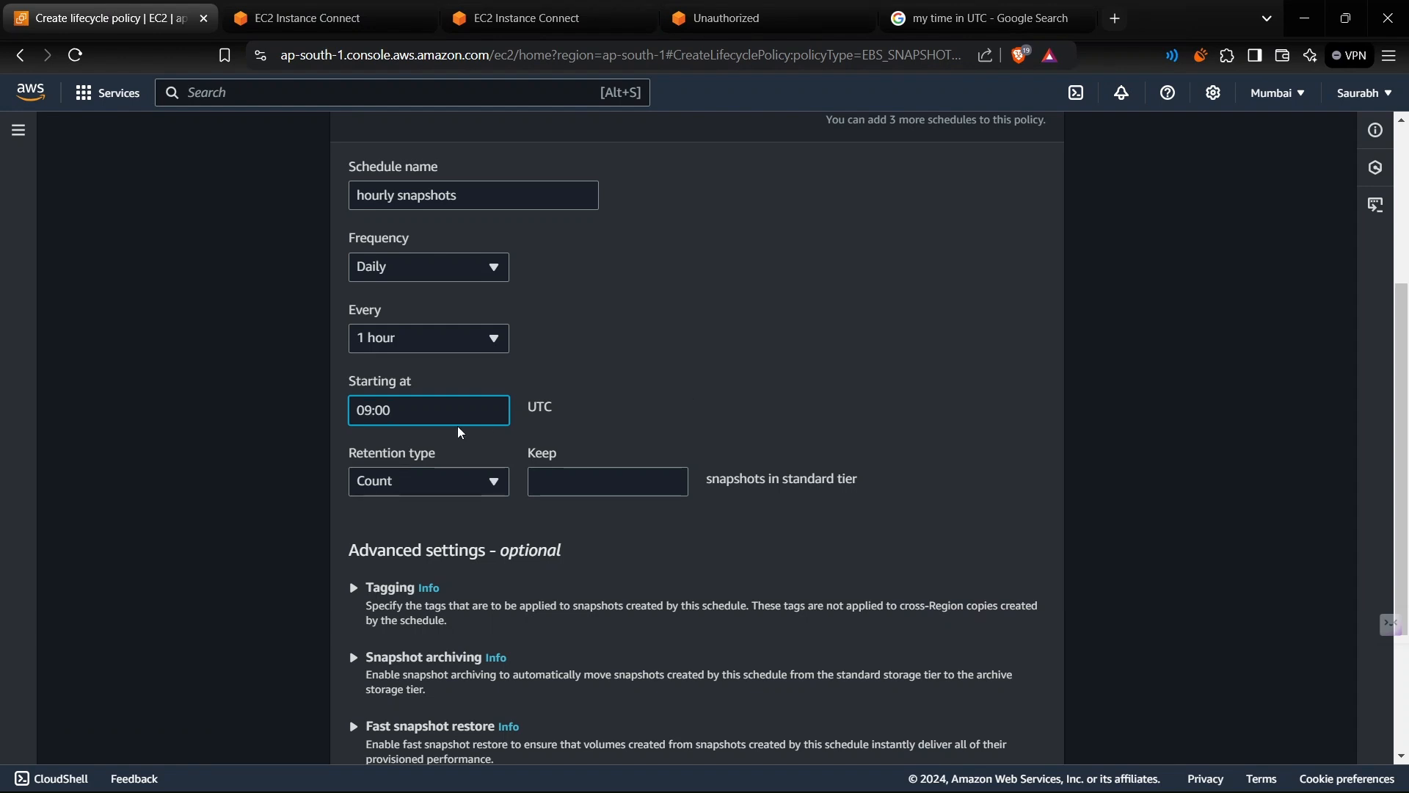
Step: Set the snapshot schedule's starting time to 15:30 UTC
key("BackSpace")
key("BackSpace")
key("BackSpace")
key("BackSpace")
key("BackSpace")
type("15:")
type("03")
key("BackSpace")
key("BackSpace")
type("30")
left_click(650, 397)
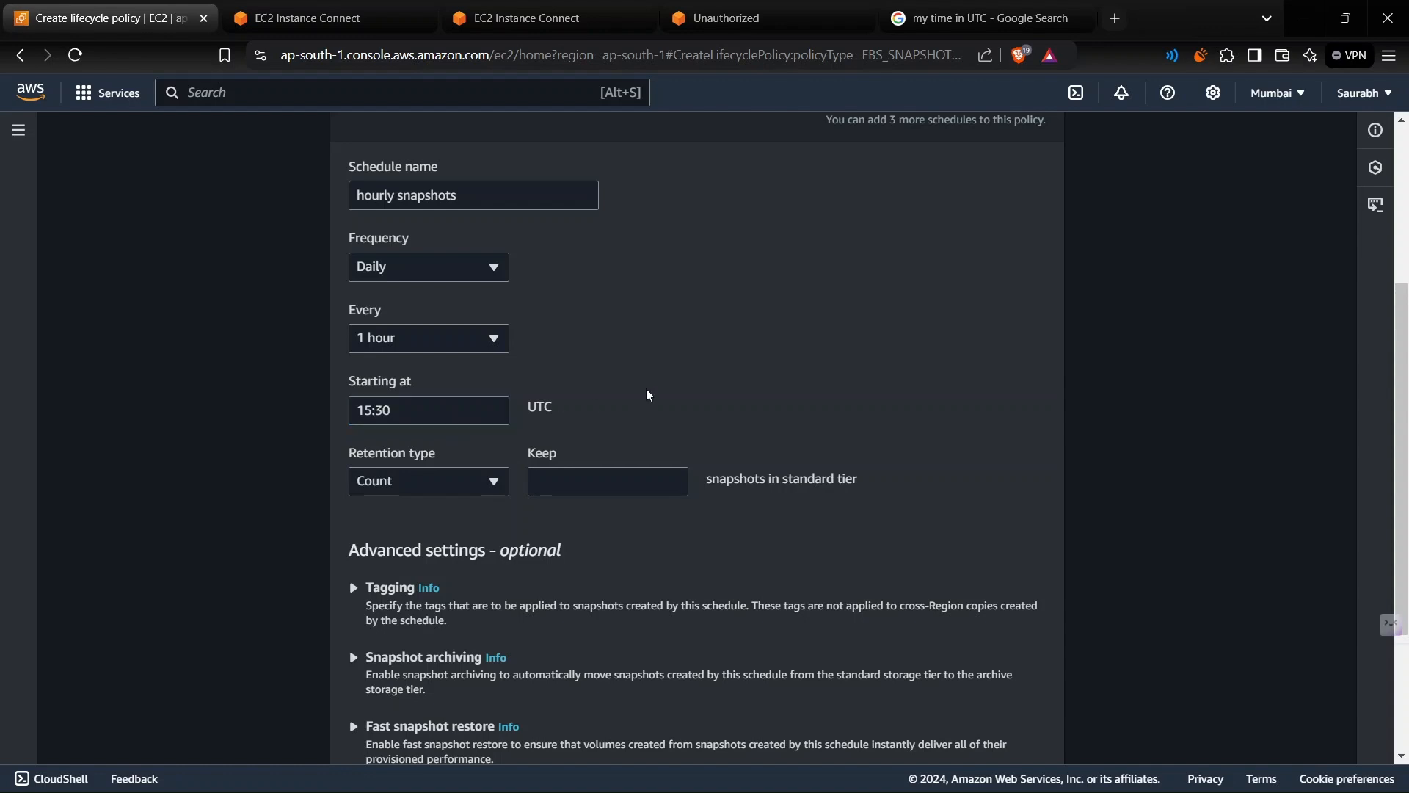
Step: Set the count-based retention to keep 1 snapshot in the standard tier
left_click(596, 486)
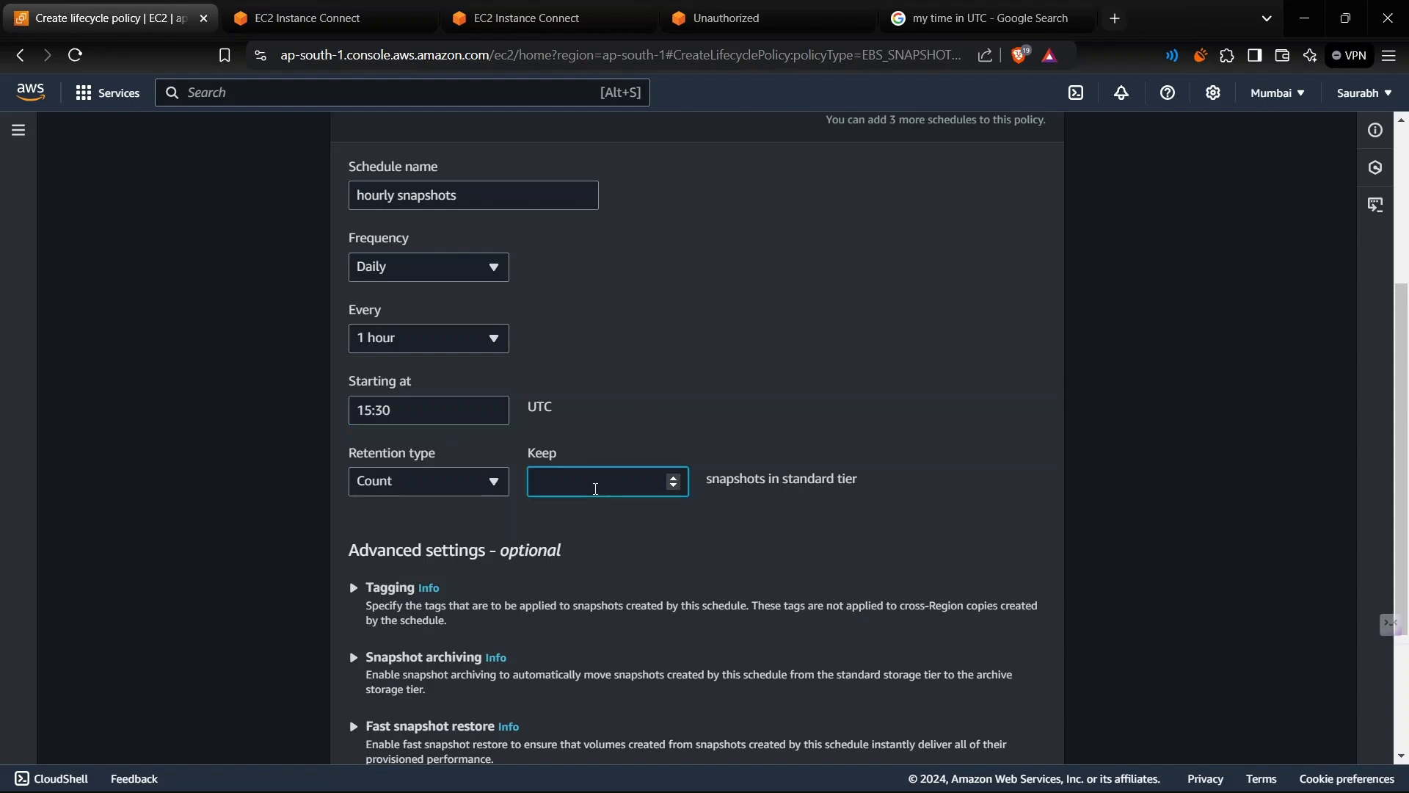
type("1")
left_click(740, 533)
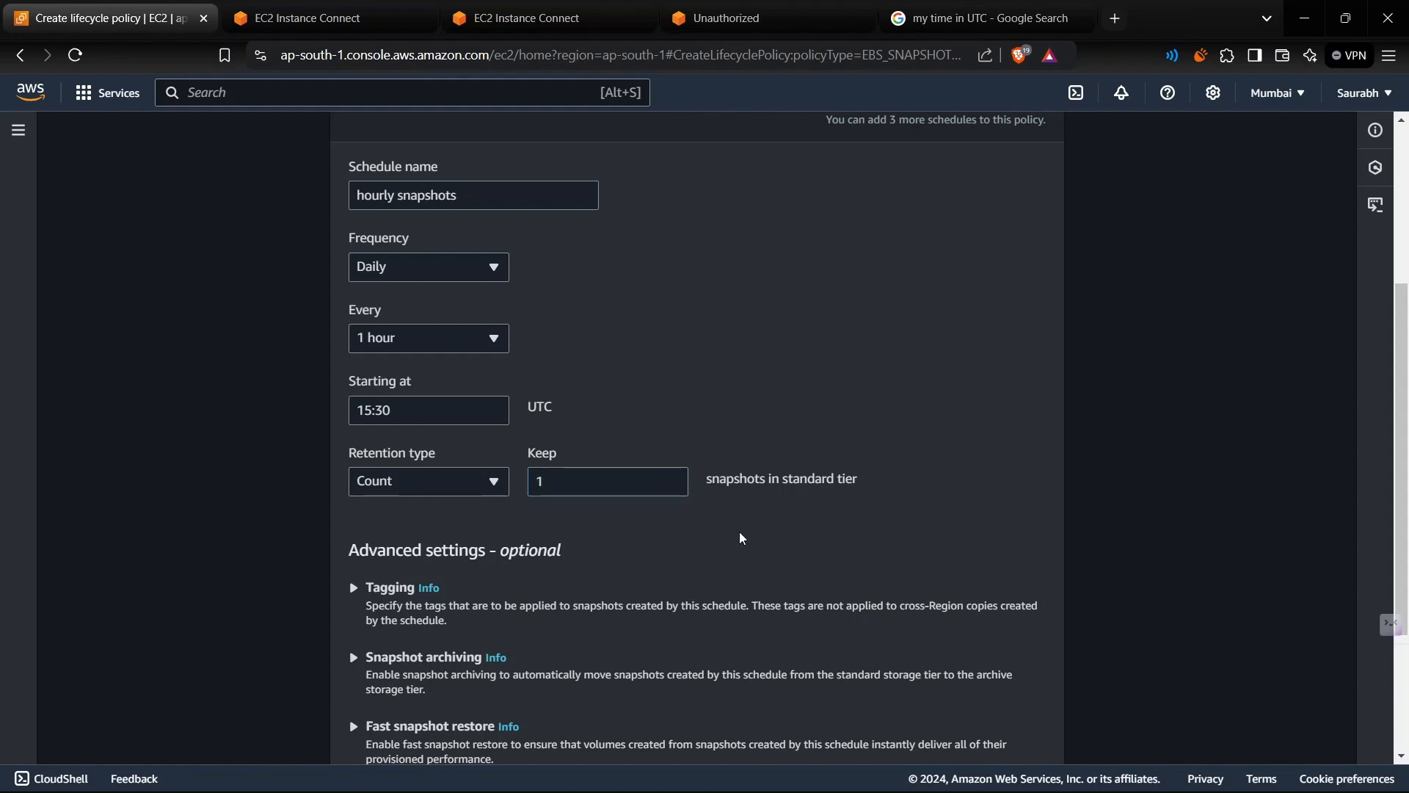
Step: Review the schedule and policy settings and create the EBS snapshot lifecycle policy
scroll(743, 538, "down", 3)
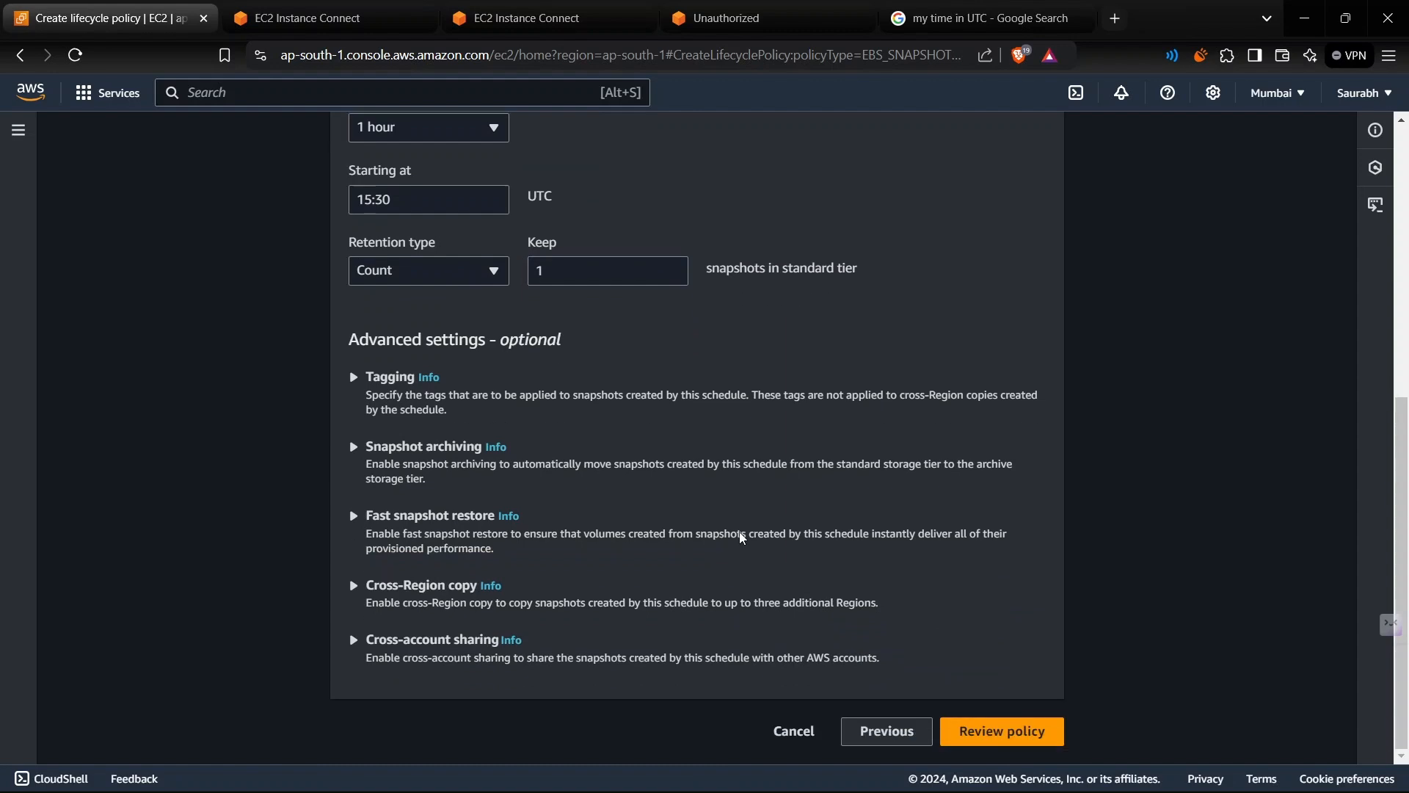
scroll(714, 458, "up", 3)
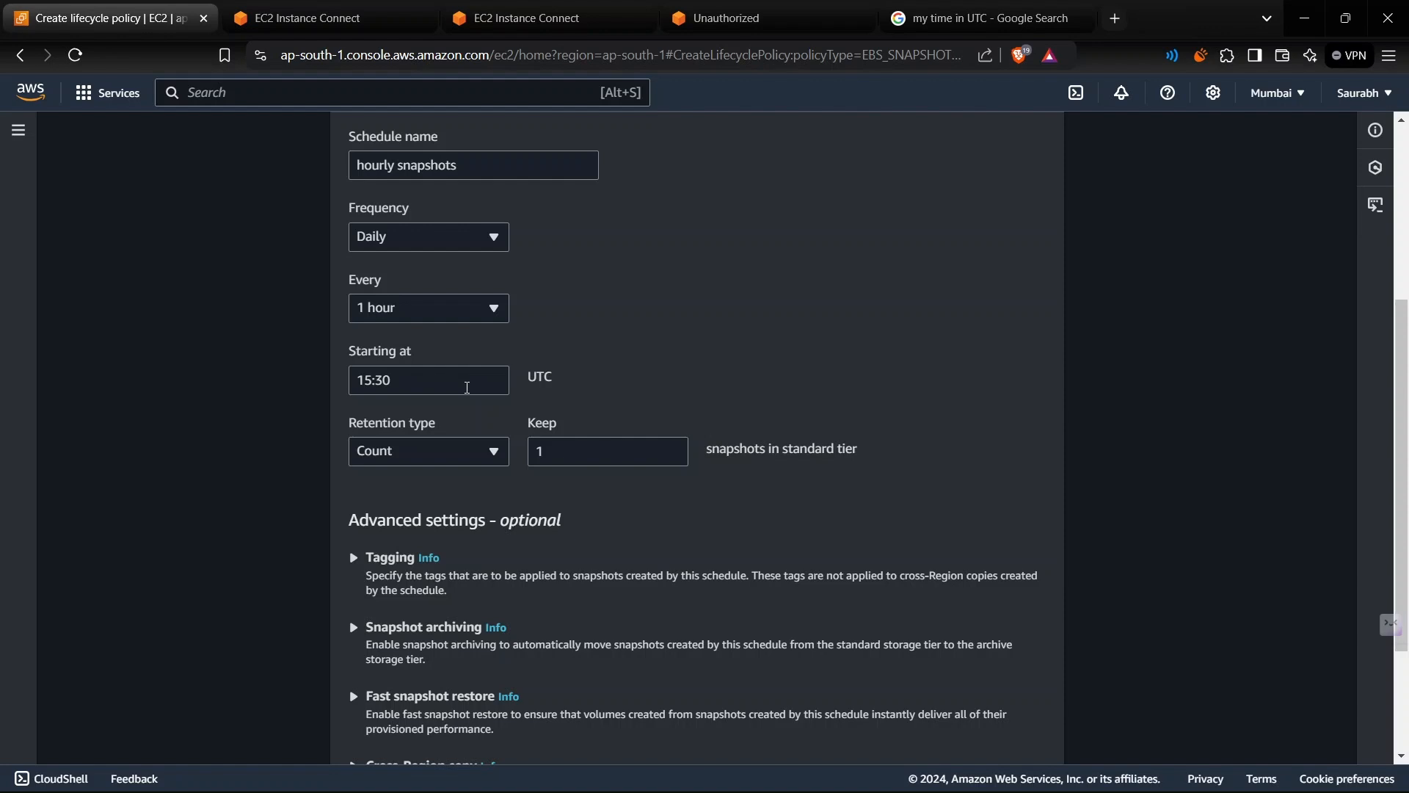
scroll(788, 495, "down", 3)
left_click(1024, 728)
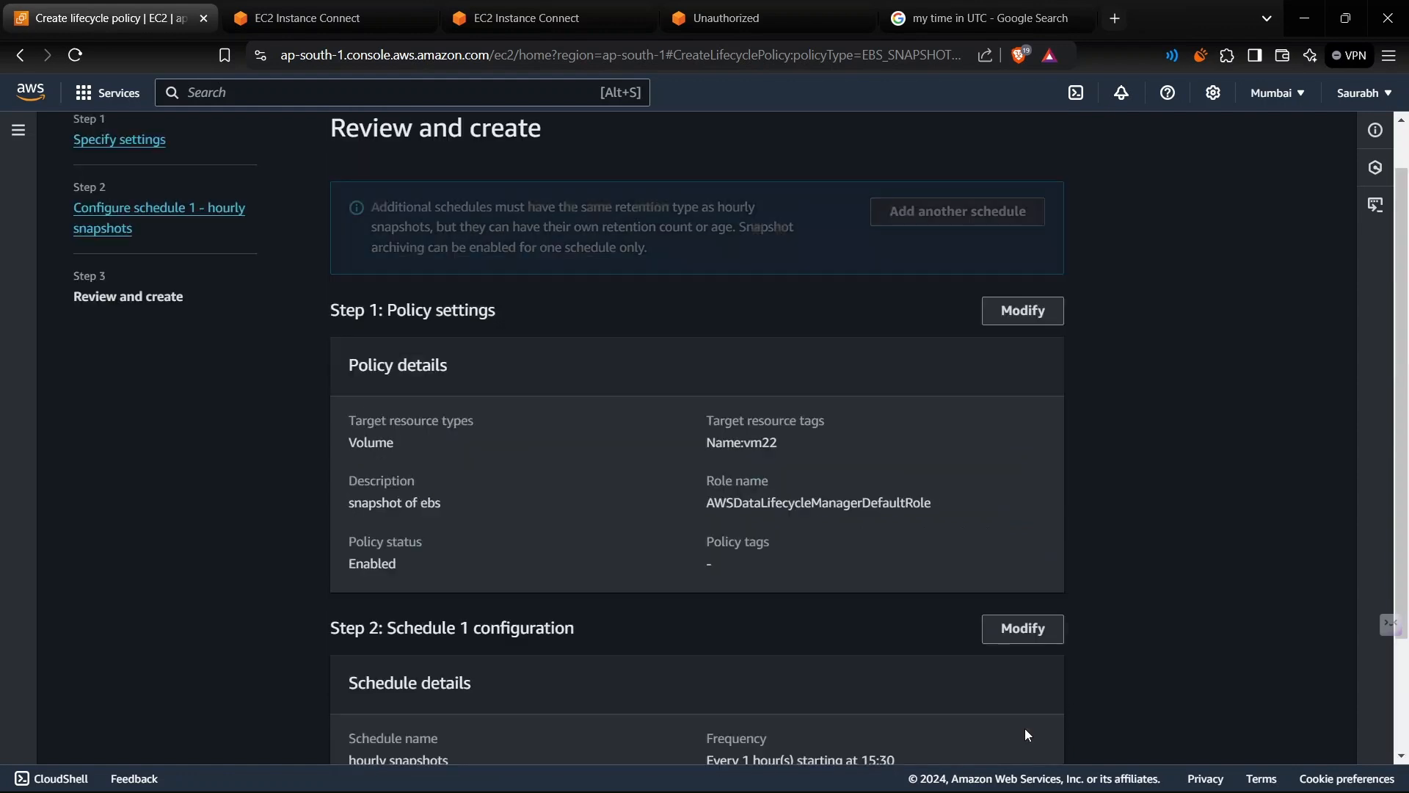
scroll(1028, 734, "down", 3)
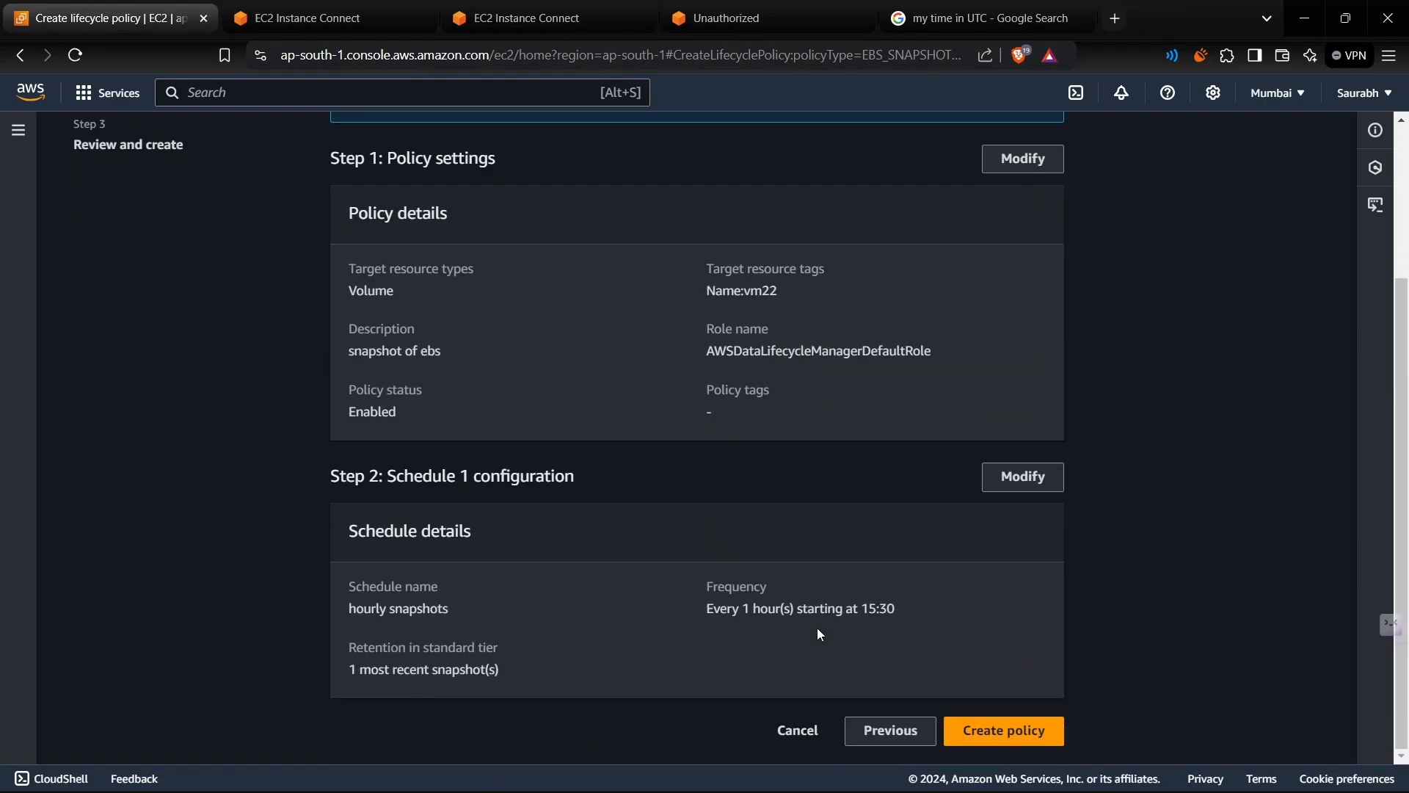
left_click(1029, 735)
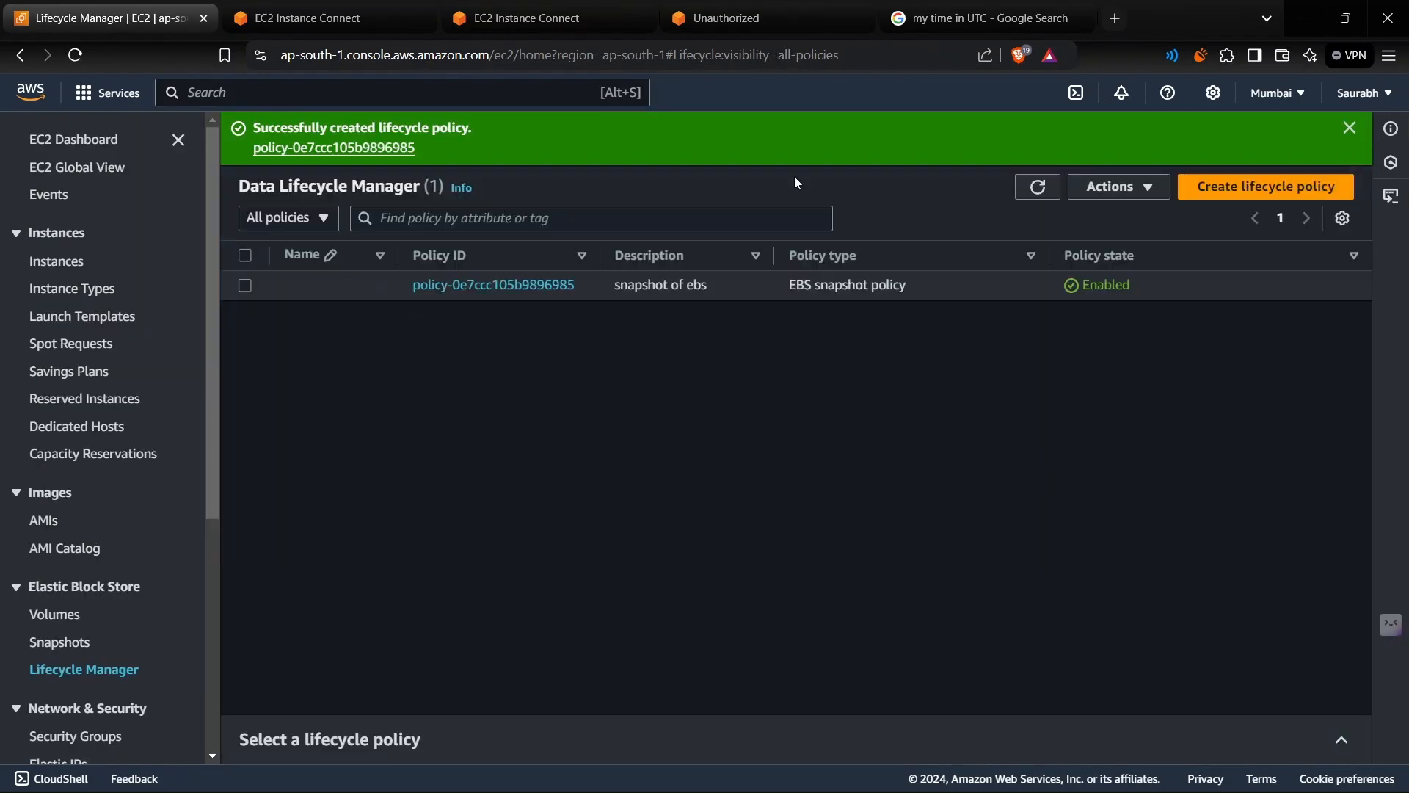
Step: Start another custom lifecycle policy of the EBS-backed AMI policy type
left_click(1249, 199)
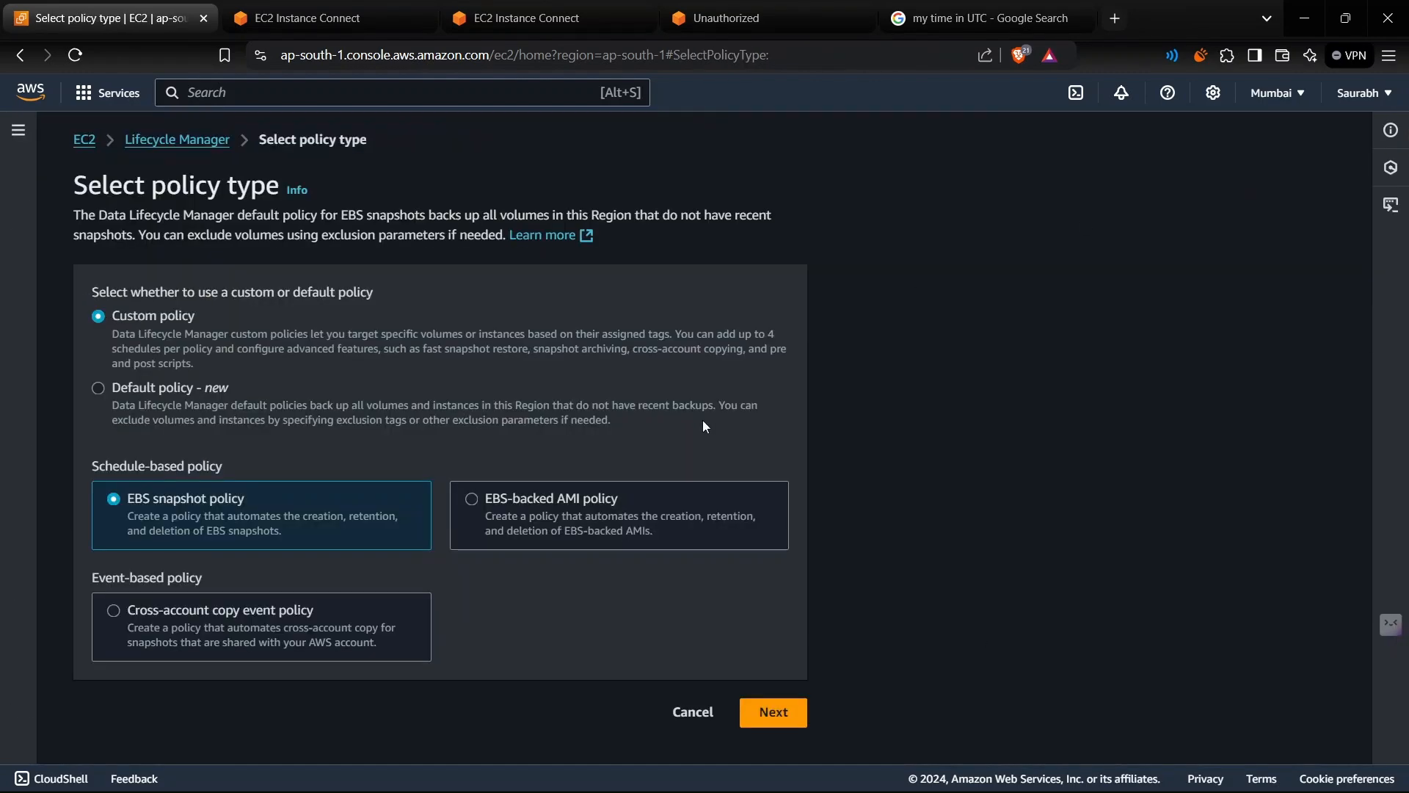
left_click(528, 527)
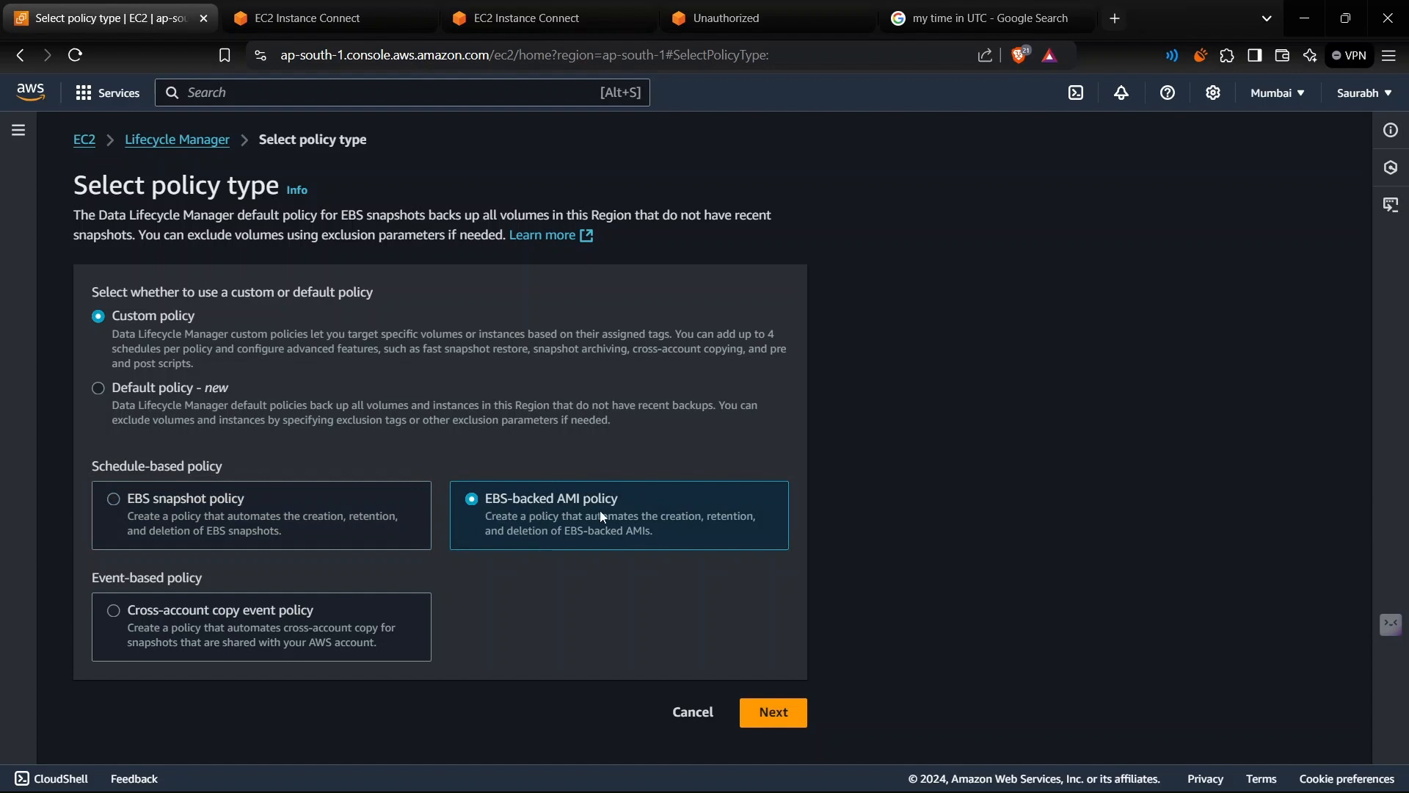
left_click(779, 715)
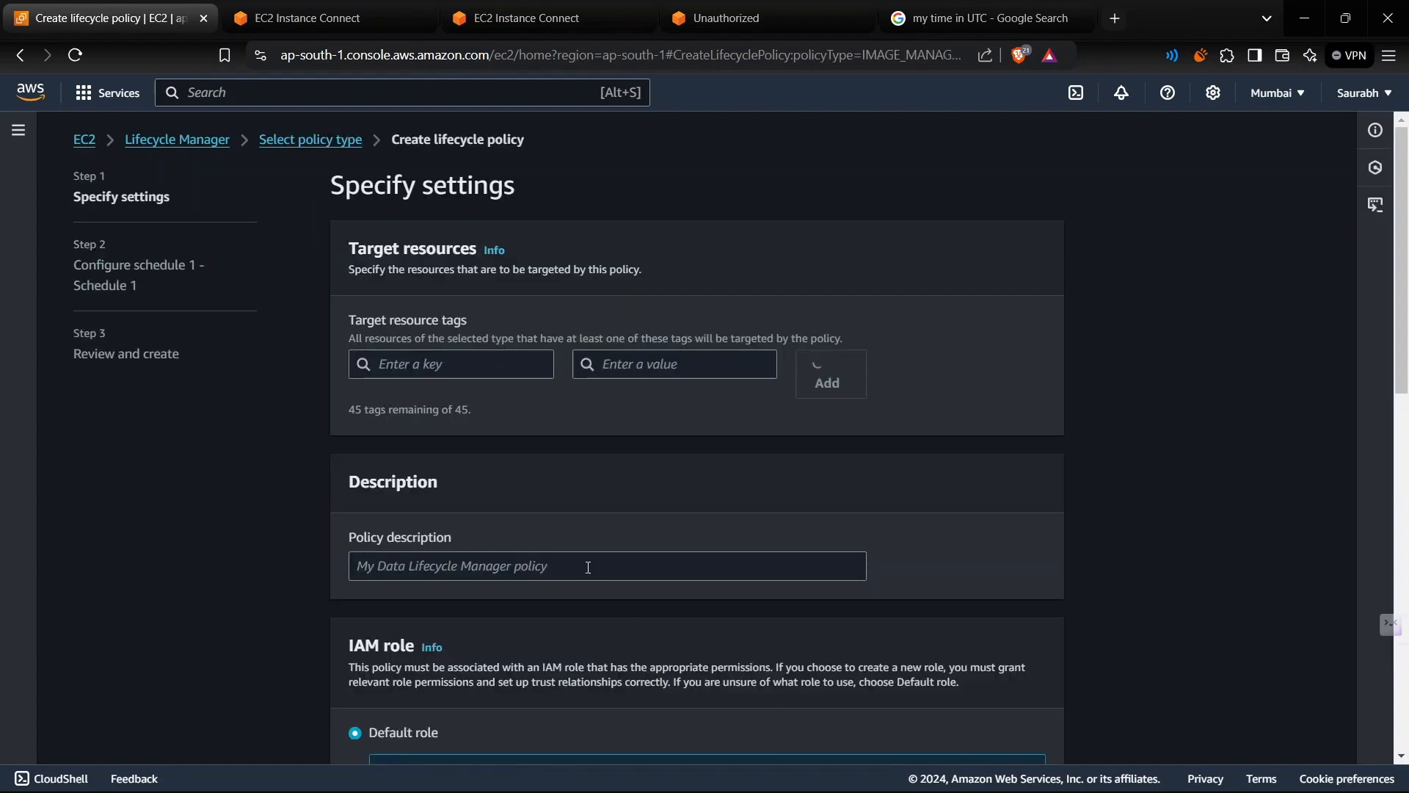
Step: Add the target resource tag Name with value vm22 to the EBS-backed AMI policy
left_click(540, 365)
left_click(436, 394)
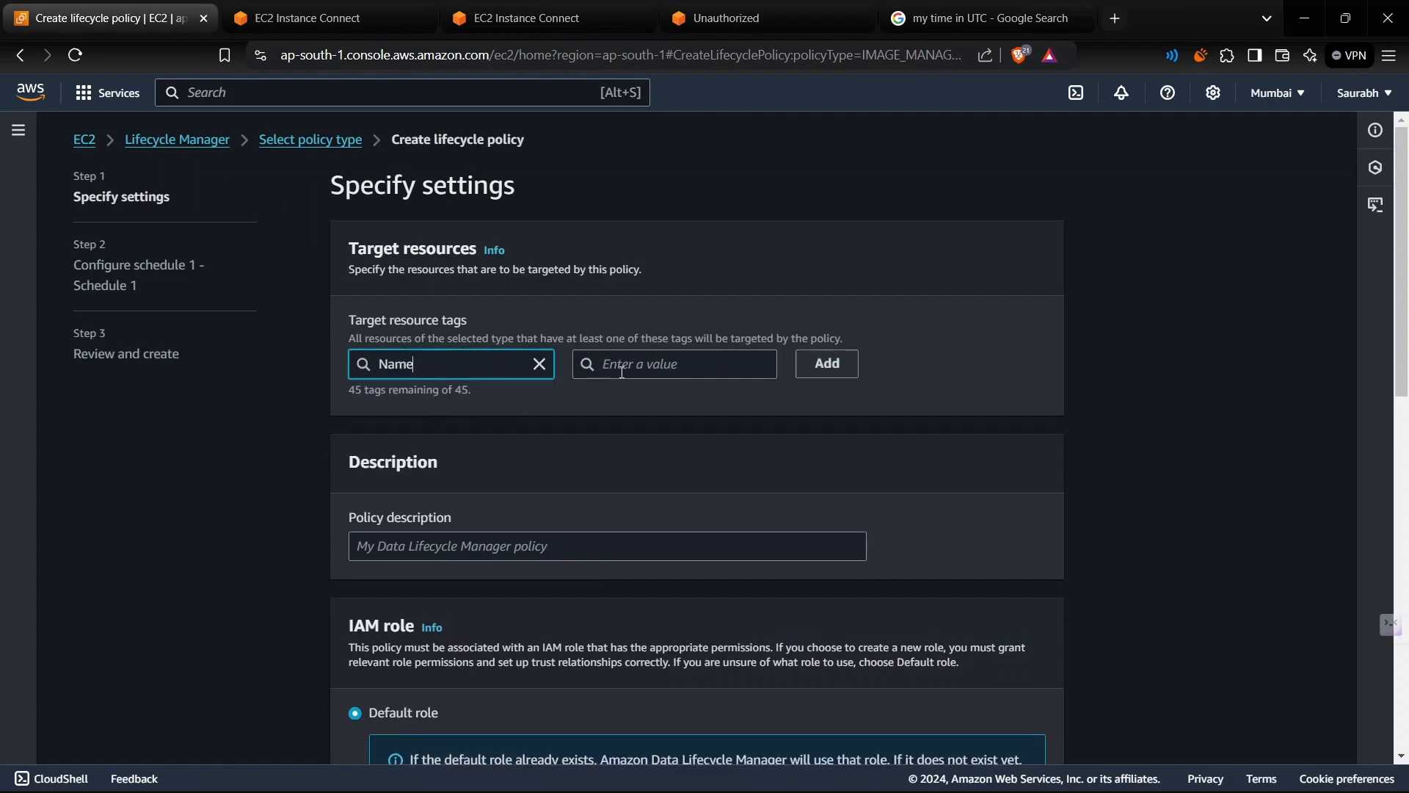
left_click(633, 365)
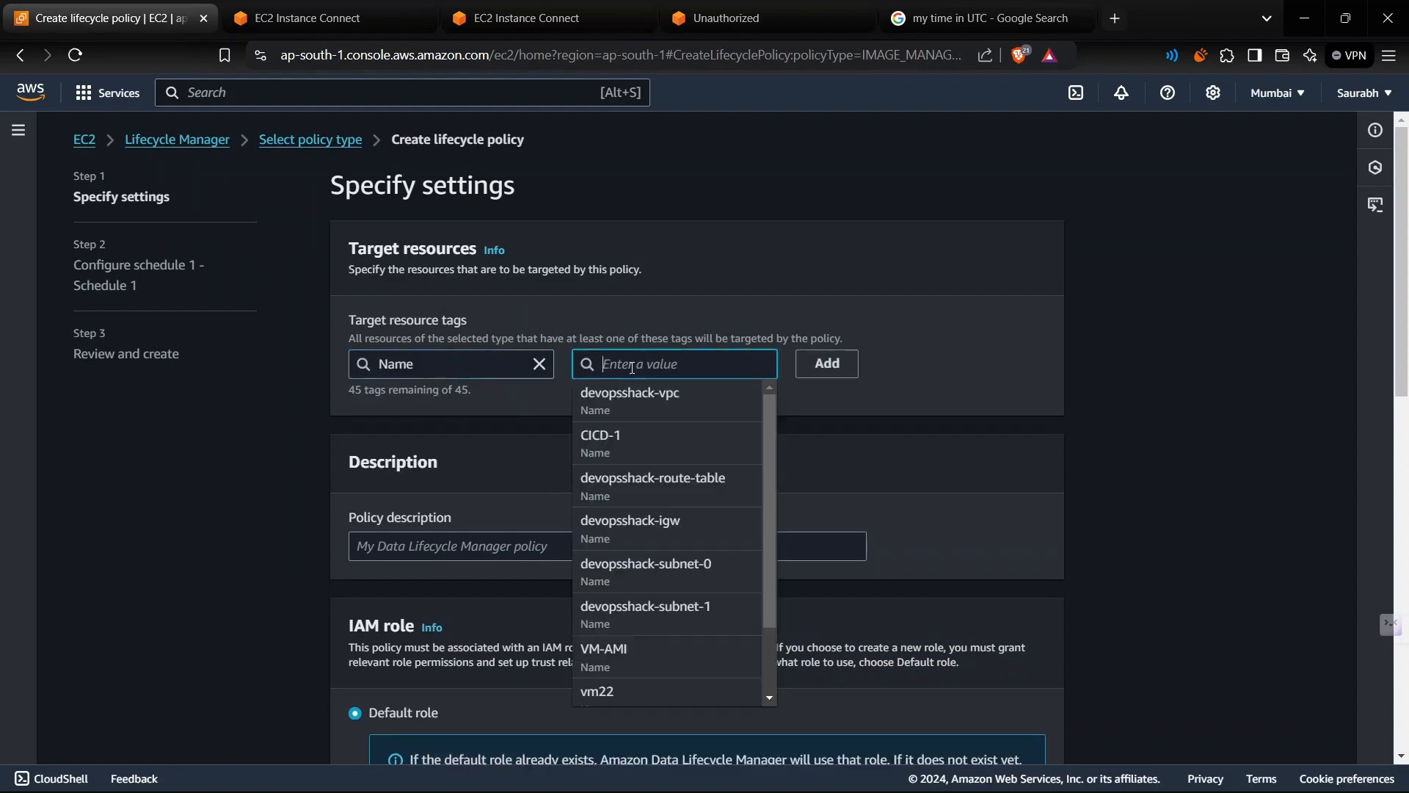
left_click(658, 691)
left_click(839, 361)
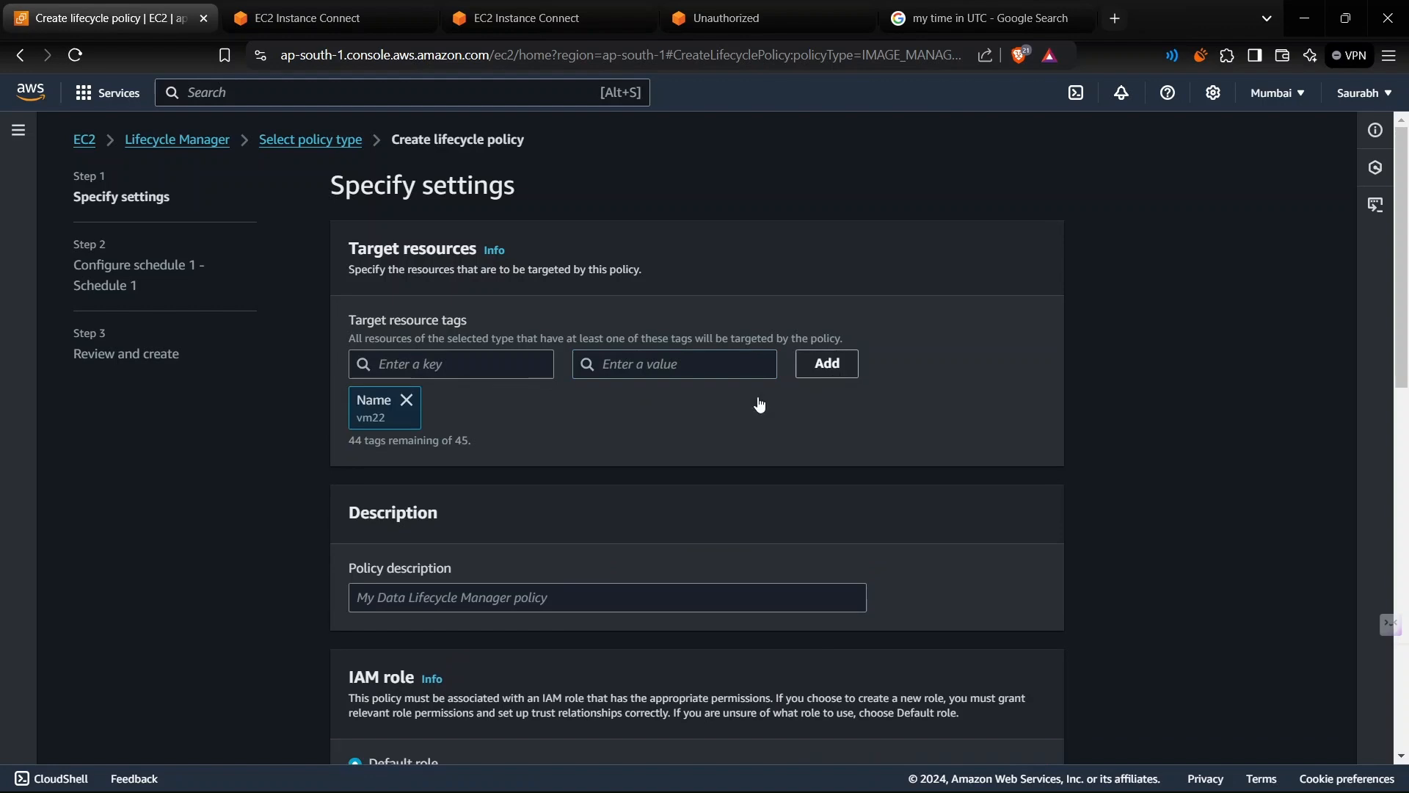
Step: Describe the EBS-backed AMI policy as "AMI VM backup" and proceed to its schedule configuration with the default settings
left_click(458, 606)
type("AMI")
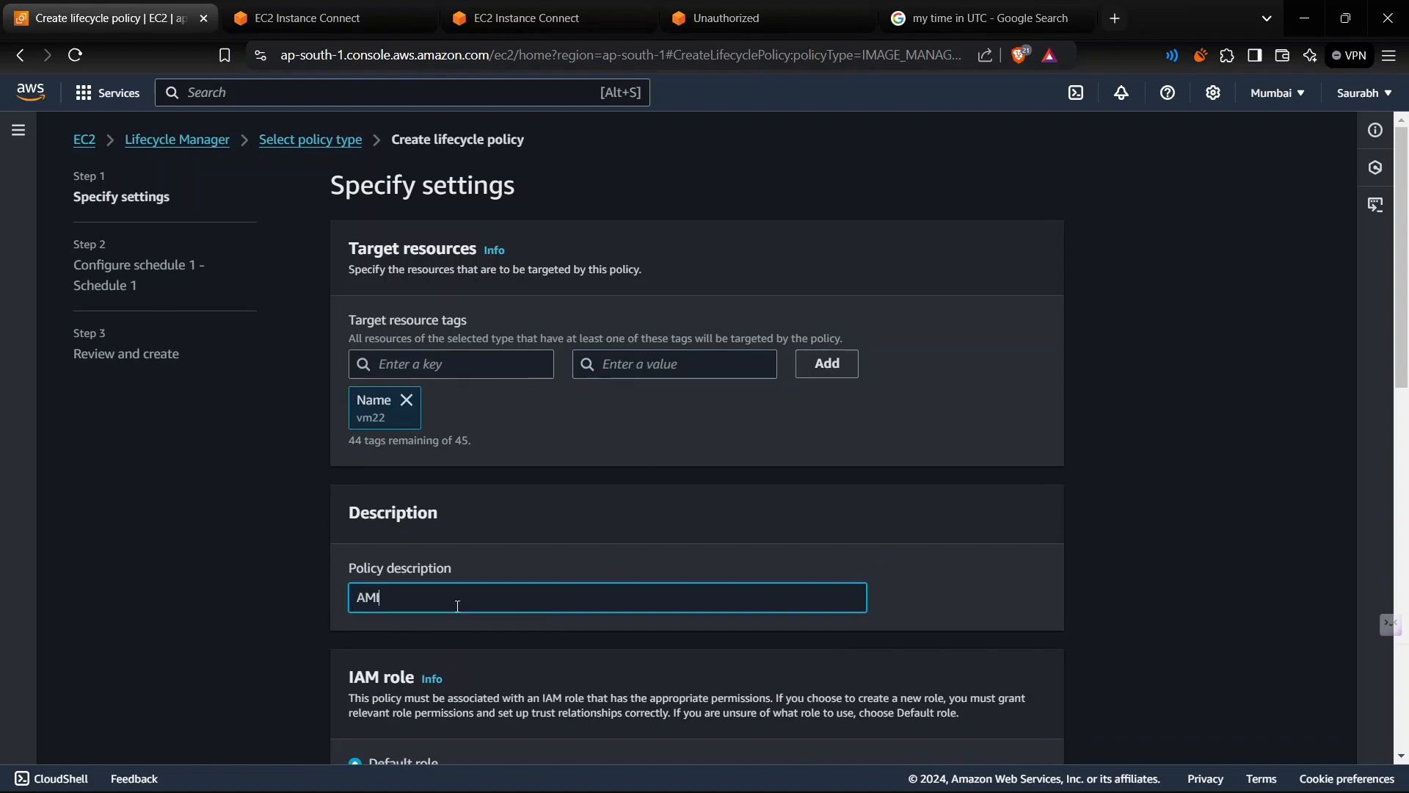
type(" abckup")
key("BackSpace")
key("BackSpace")
key("BackSpace")
key("BackSpace")
key("BackSpace")
key("BackSpace")
type("ba")
key("BackSpace")
key("BackSpace")
type("VM backup")
scroll(458, 606, "down", 12)
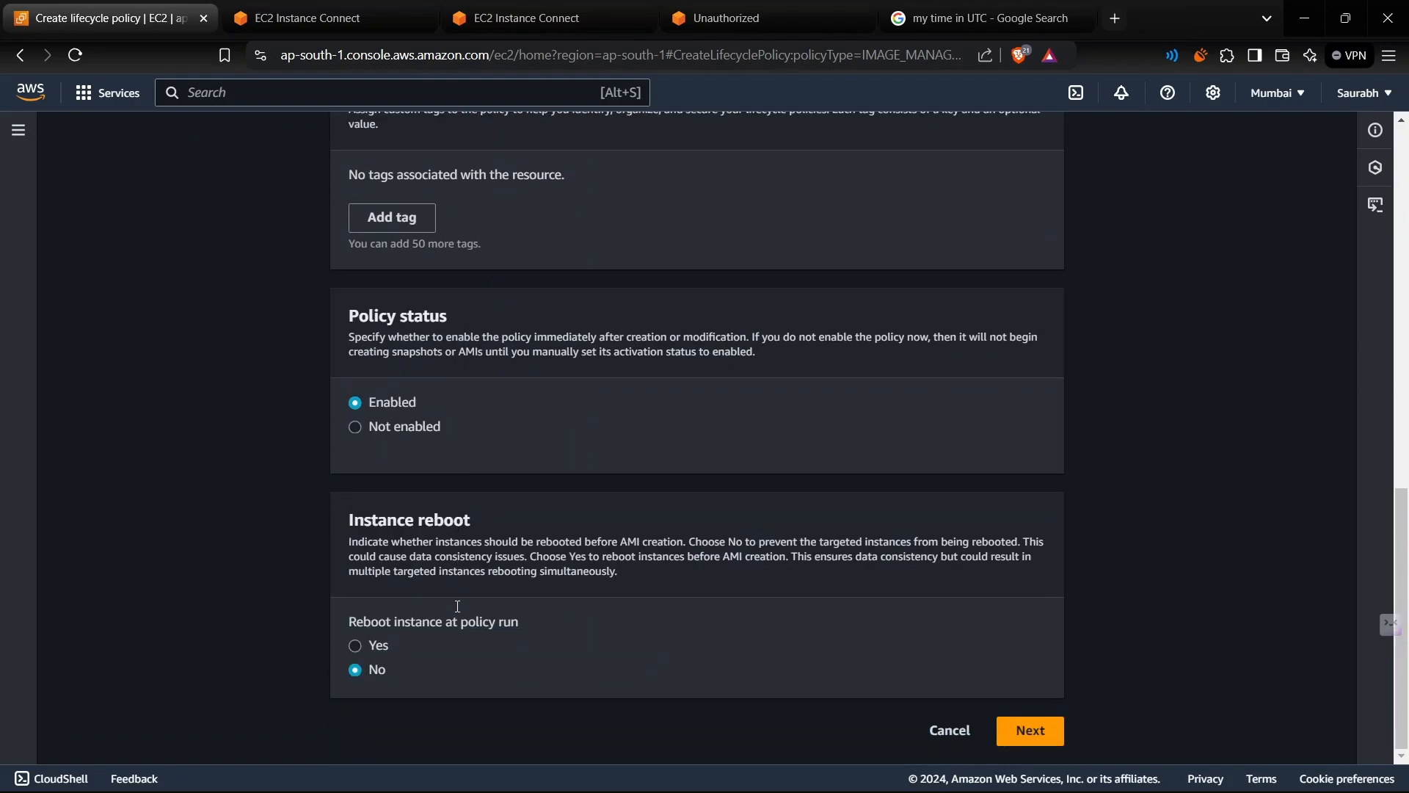
left_click(1020, 730)
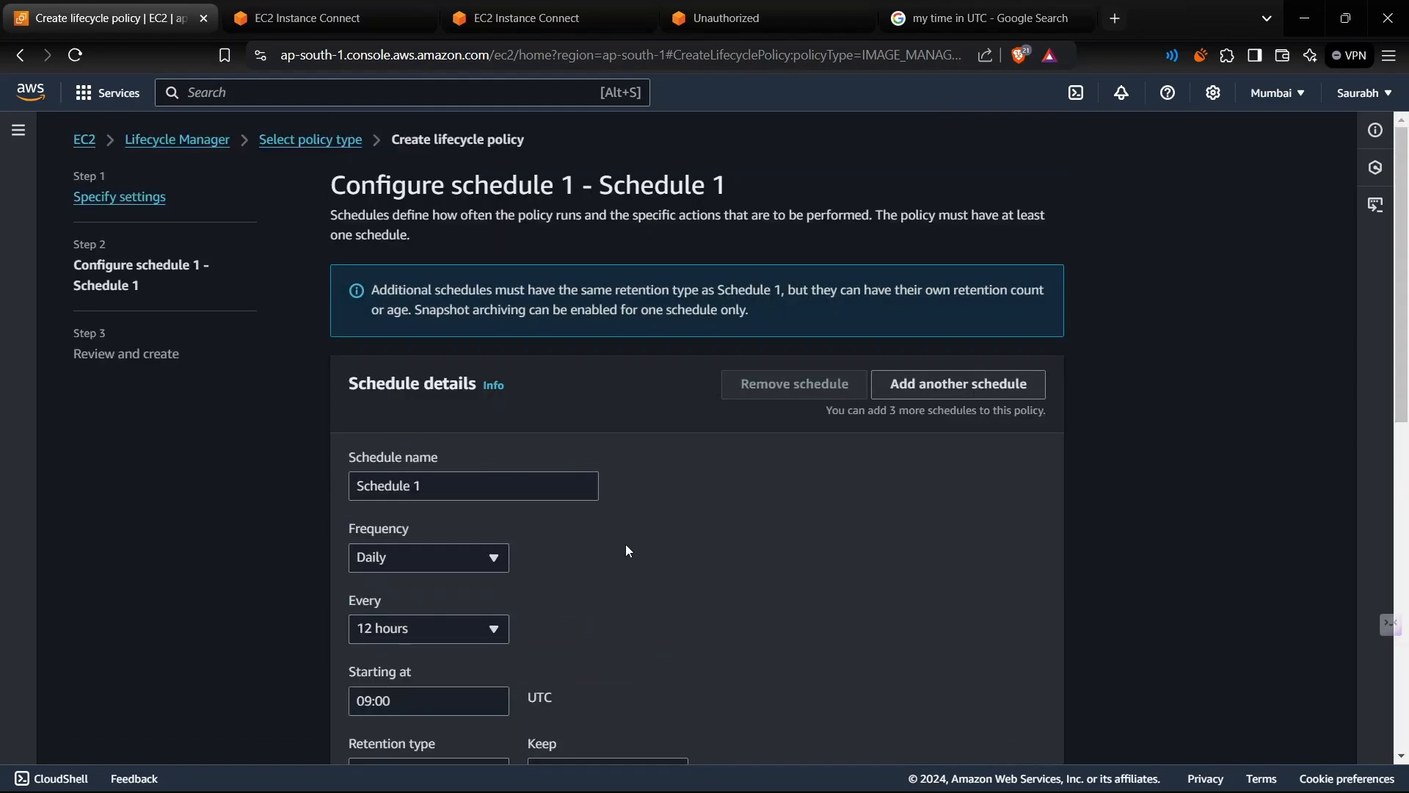
Step: Name the AMI policy's schedule "hourly backup"
scroll(470, 315, "down", 2)
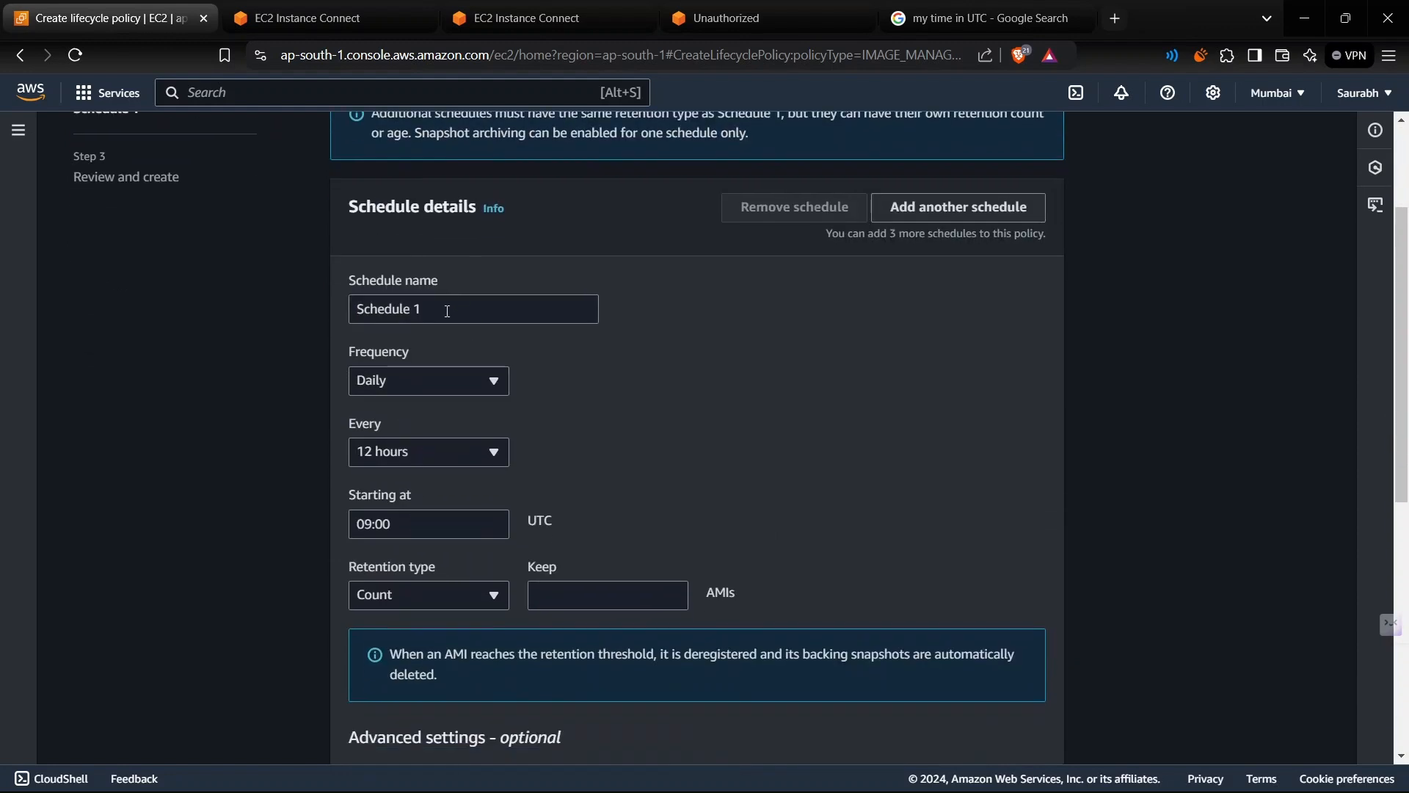
left_click(448, 311)
key("ctrl+a")
type("hos")
key("BackSpace")
type("urly ")
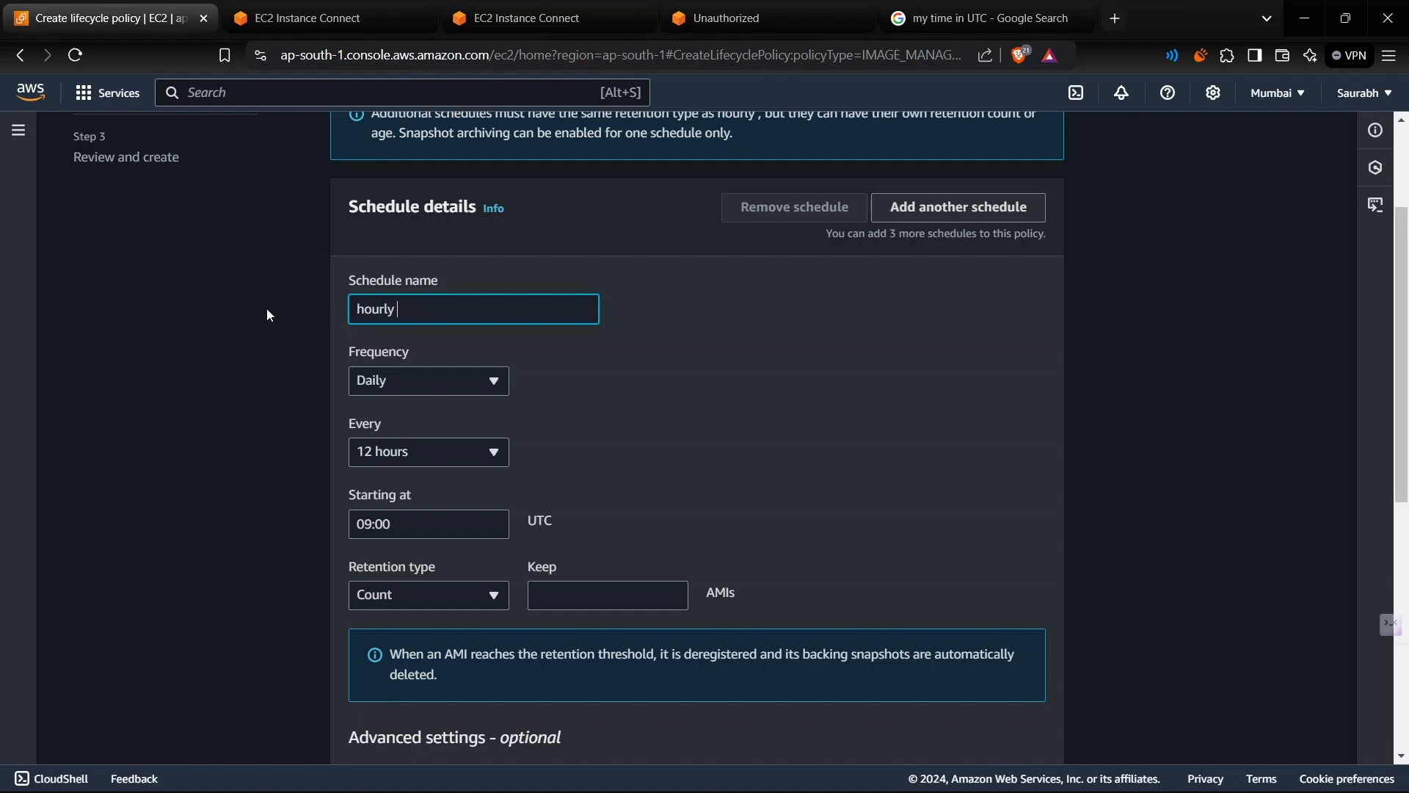
type("backup")
Step: Set the daily schedule to run every 2 hours starting at 15:30 UTC
left_click(385, 382)
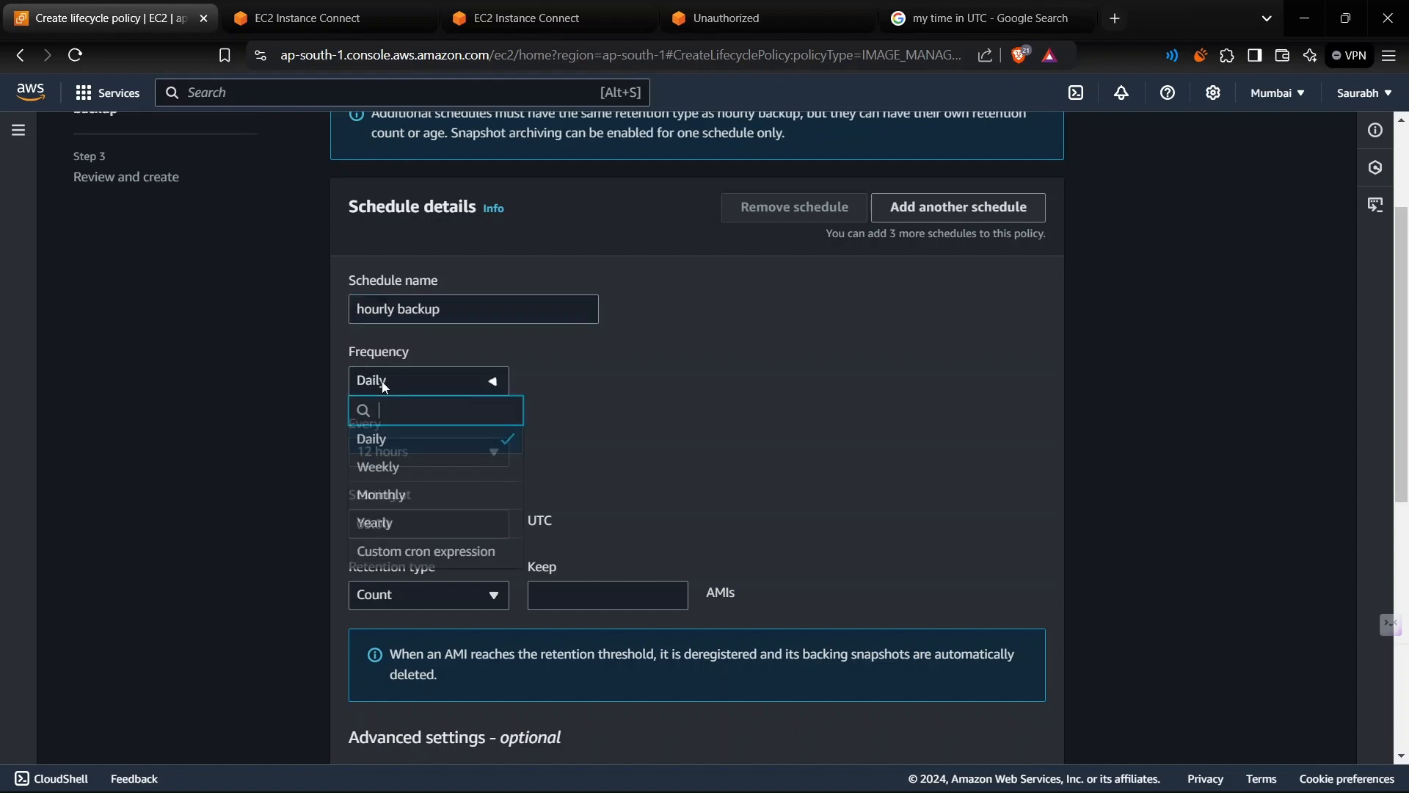
left_click(464, 372)
left_click(422, 443)
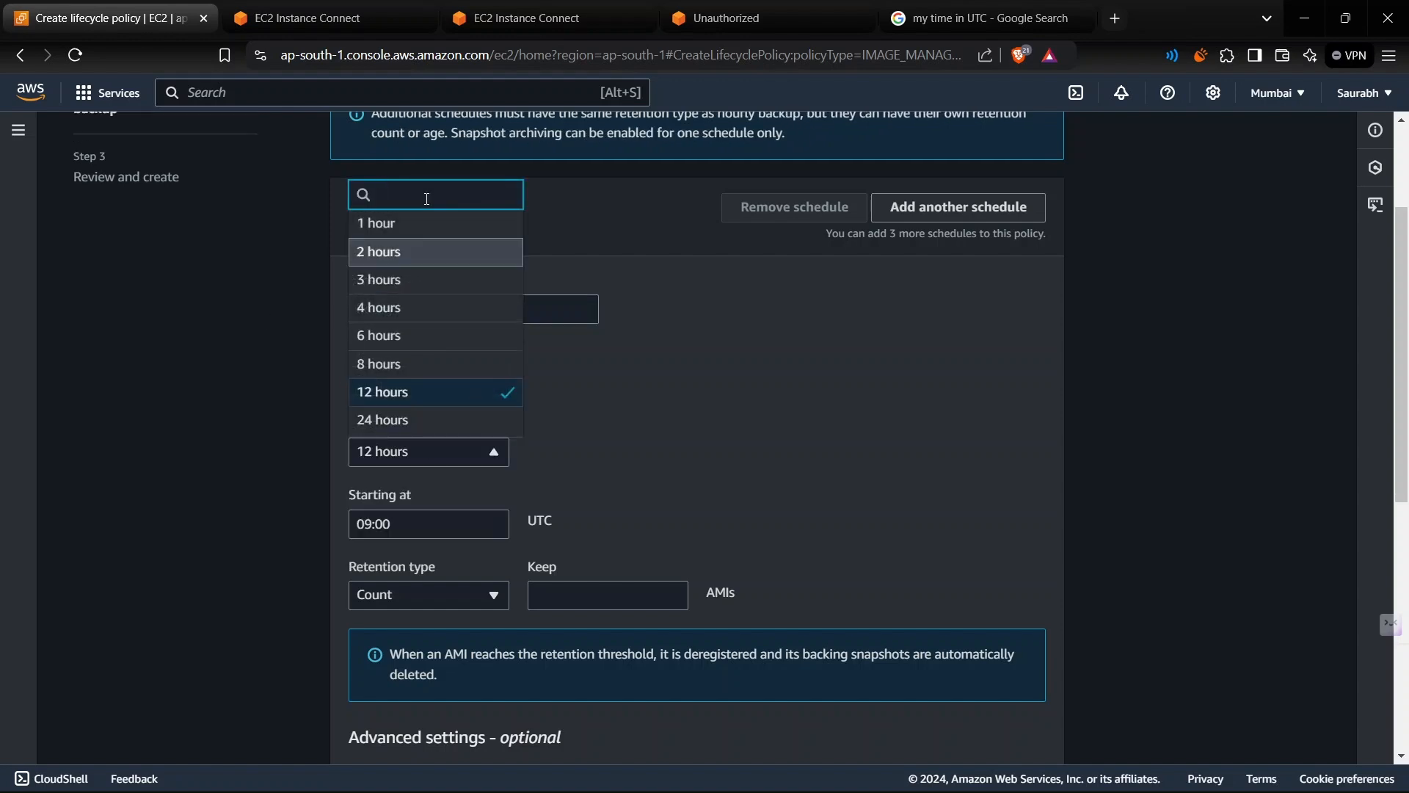
left_click(396, 249)
left_click(367, 525)
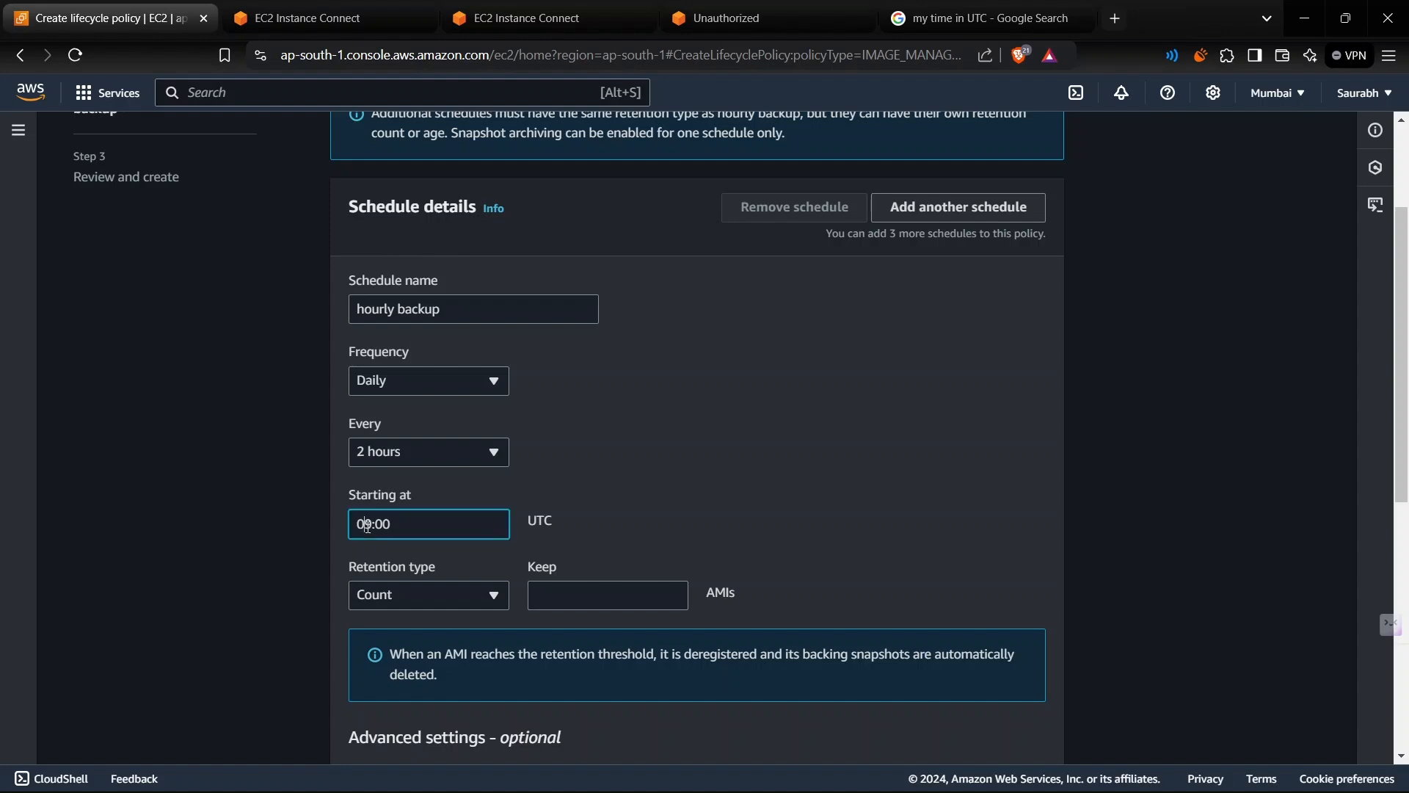
key("Delete")
type("01530")
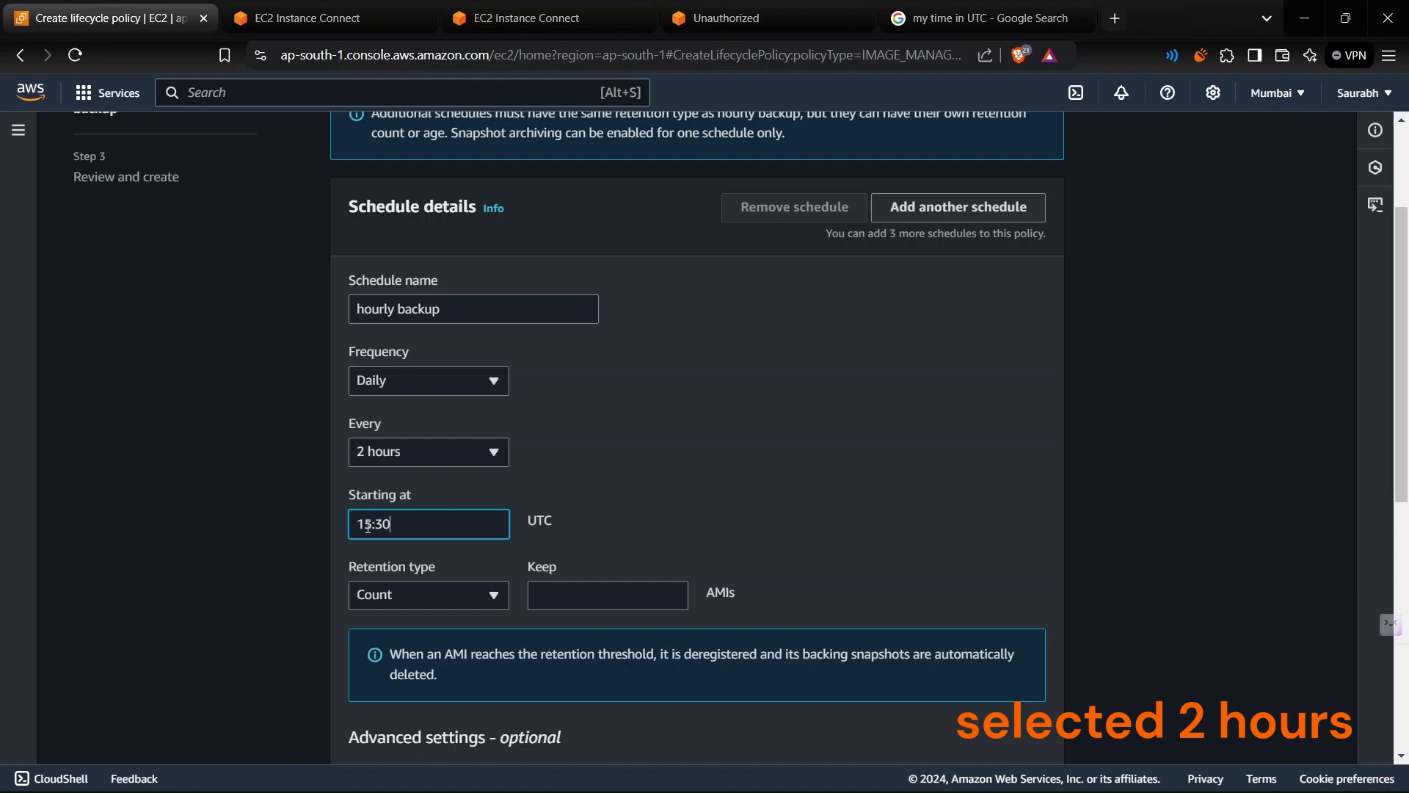
Step: Set the count-based retention to keep 1 AMI
left_click(565, 589)
type("1")
left_click(799, 499)
scroll(798, 499, "down", 3)
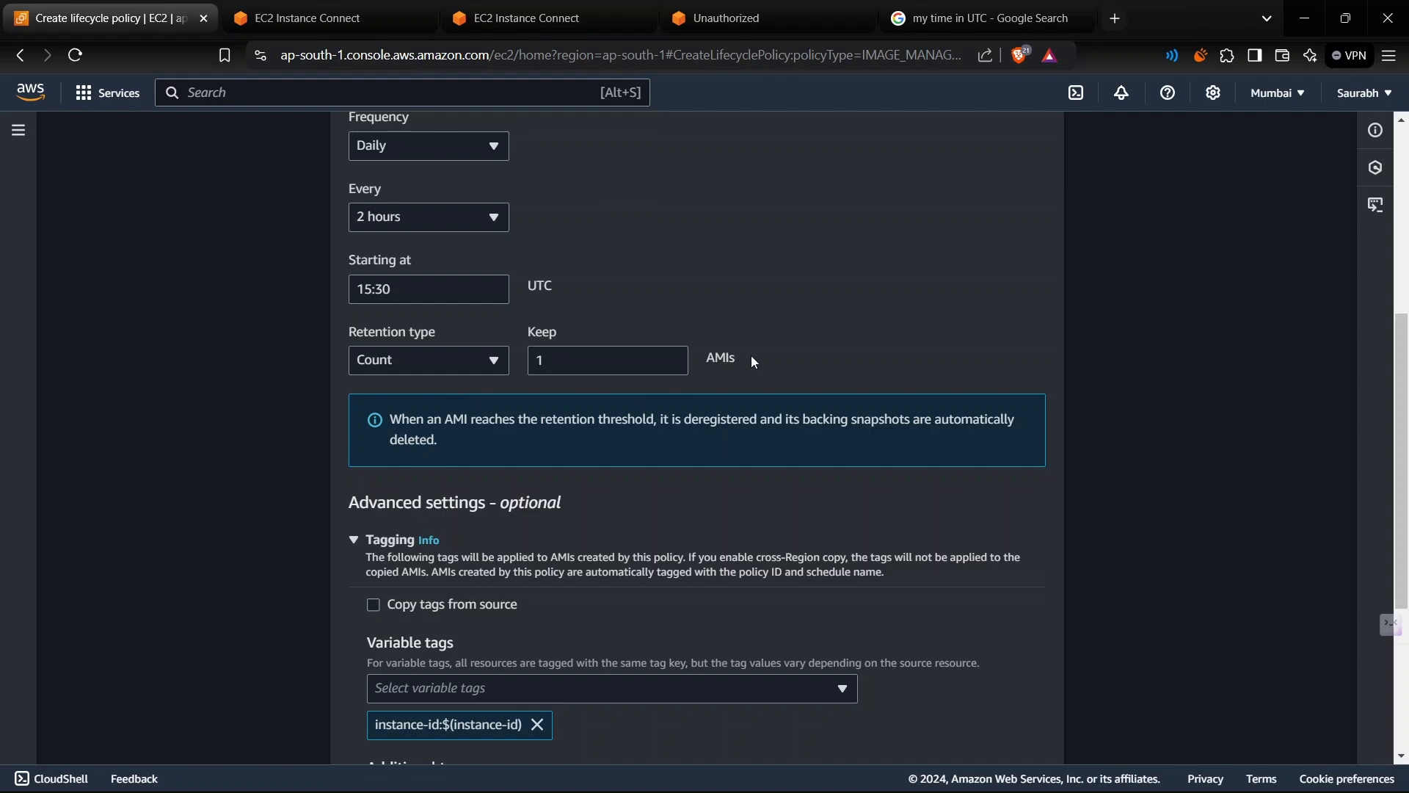
Step: Review the schedule and policy settings and create the EBS-backed AMI lifecycle policy
scroll(755, 361, "down", 5)
left_click(996, 733)
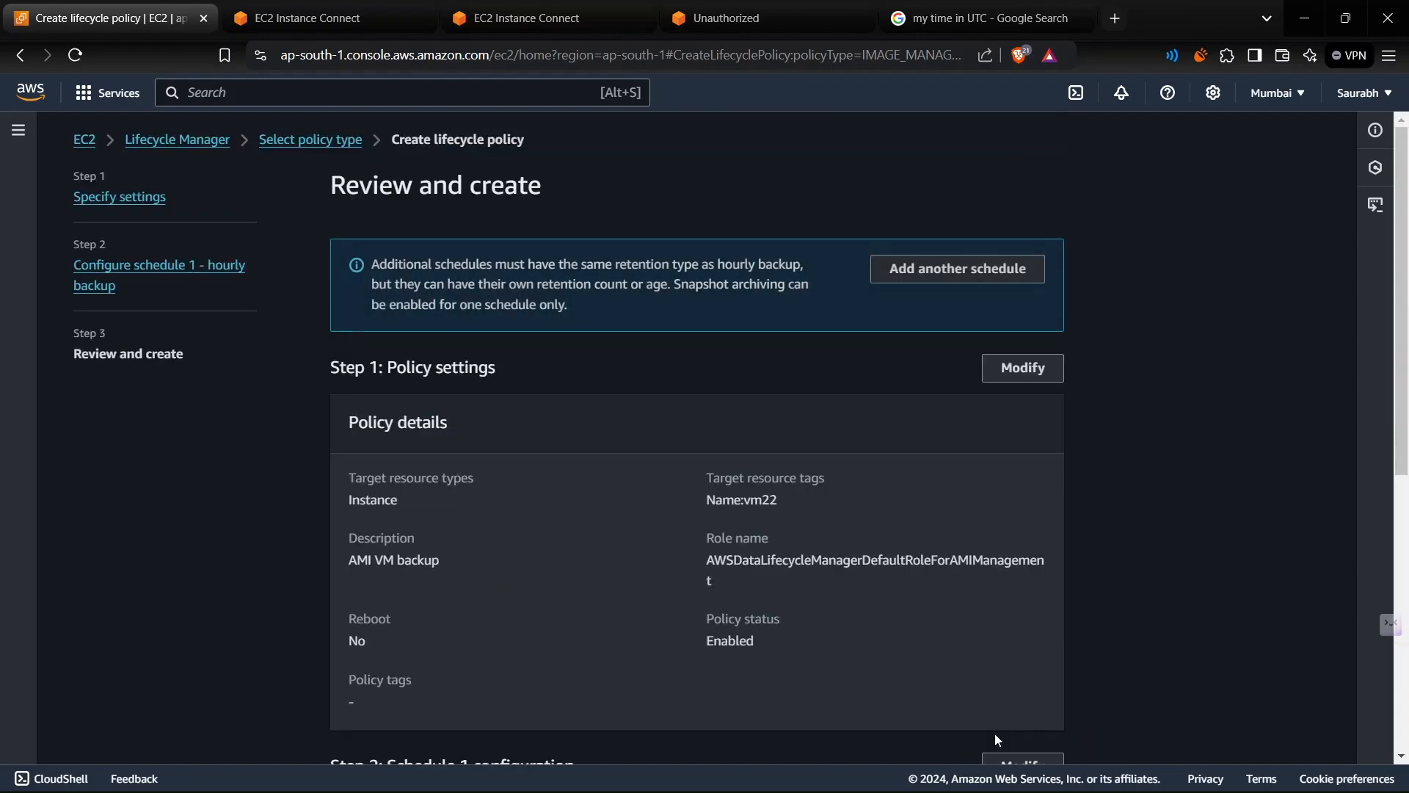
scroll(775, 534, "down", 4)
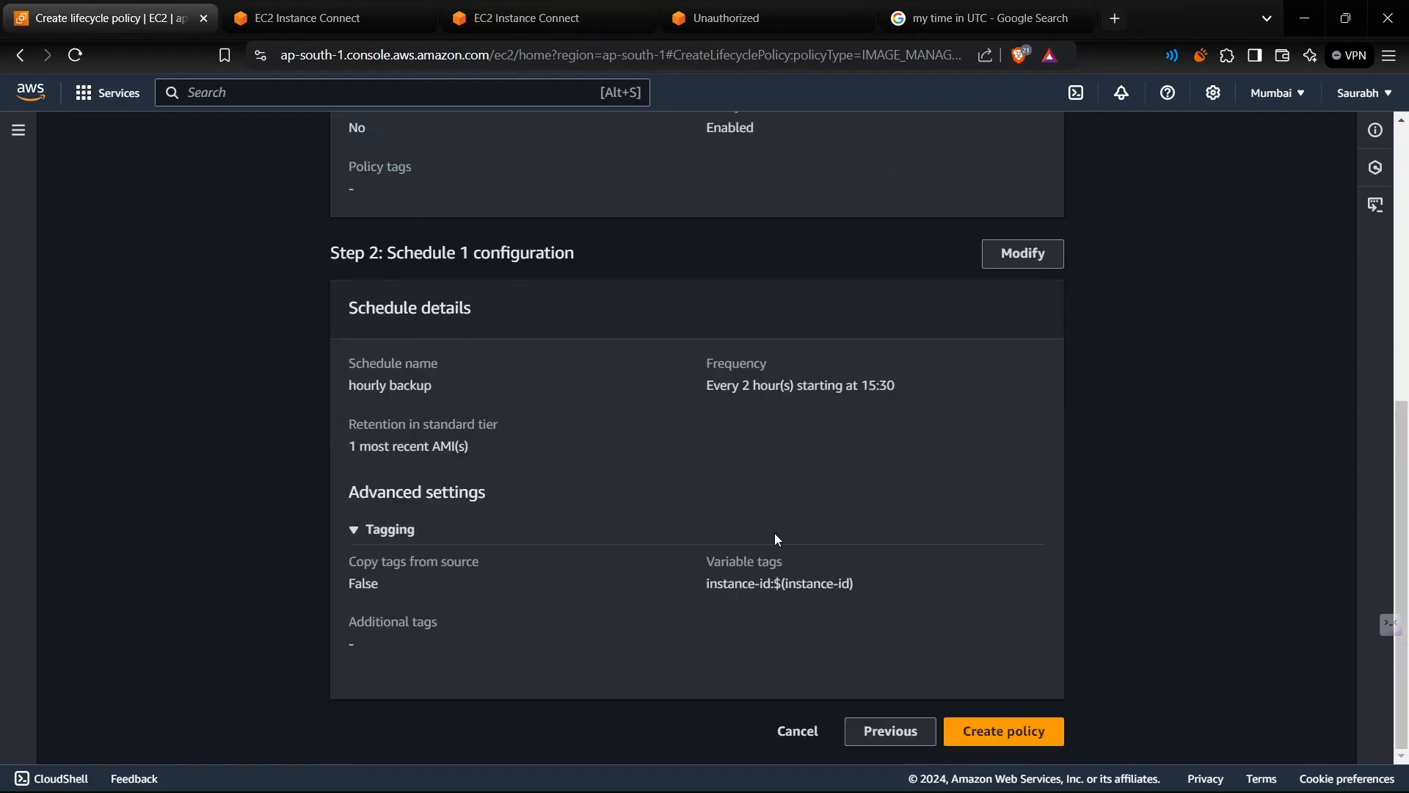
left_click(998, 743)
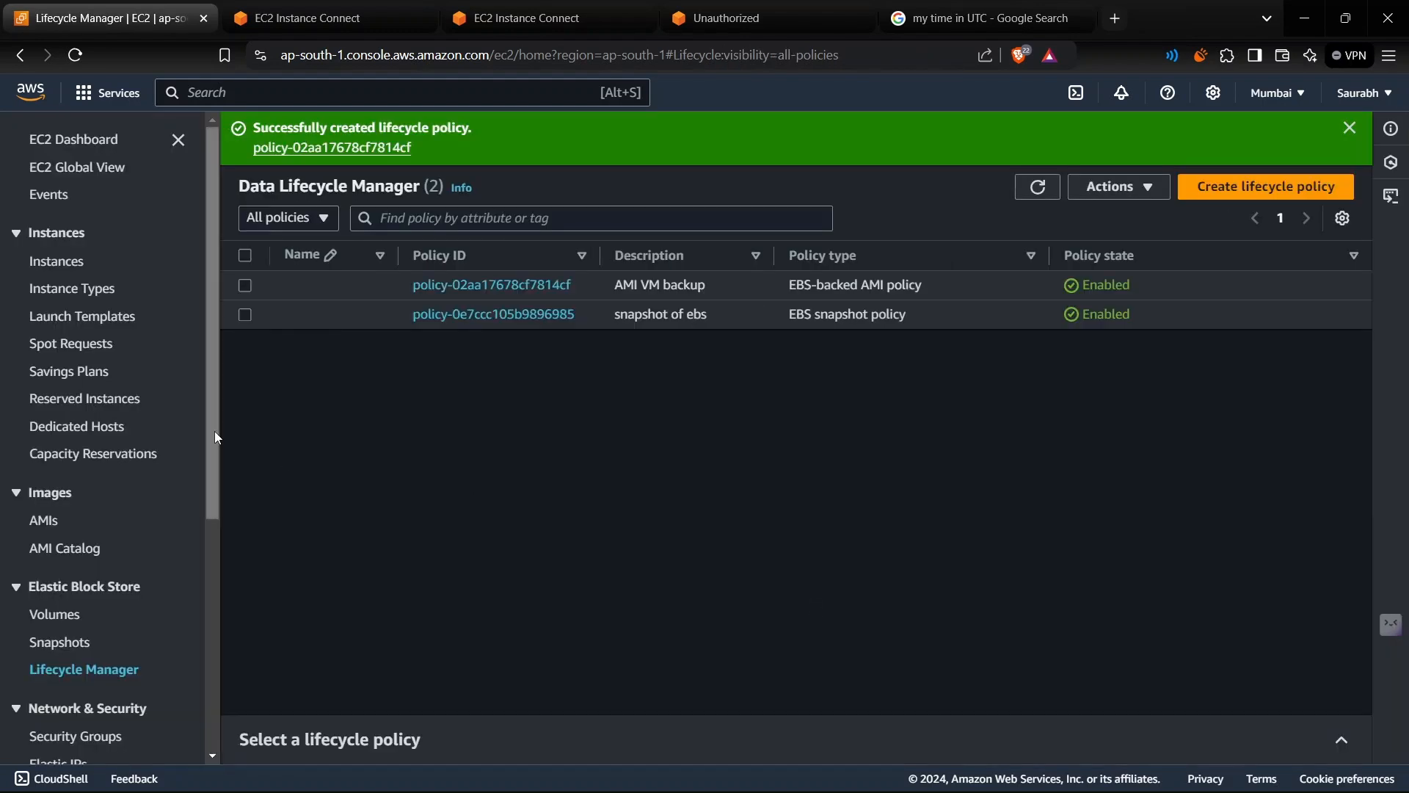
Step: Check the AMI and snapshot lists for backups made by the new policies, refreshing the snapshots
left_click(63, 643)
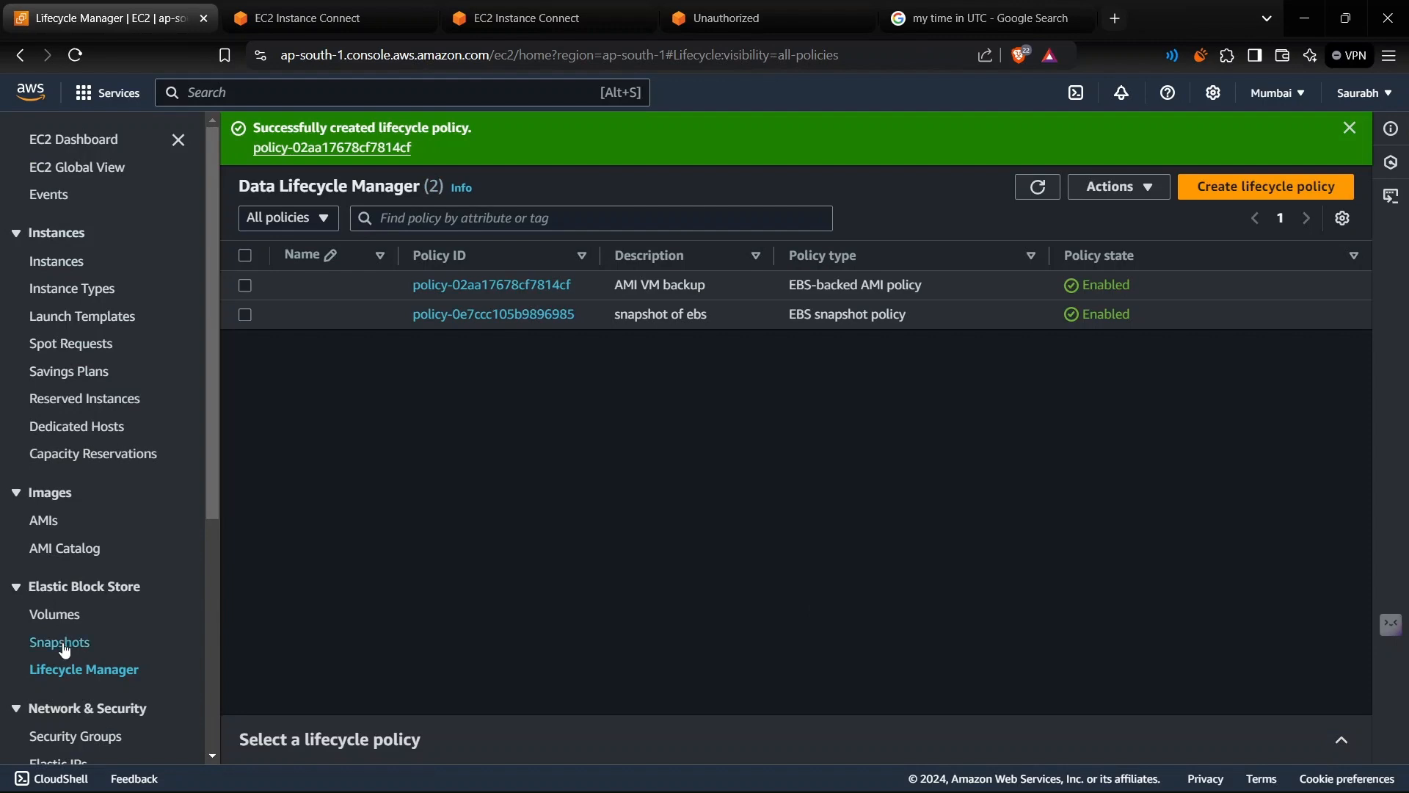
left_click(44, 522)
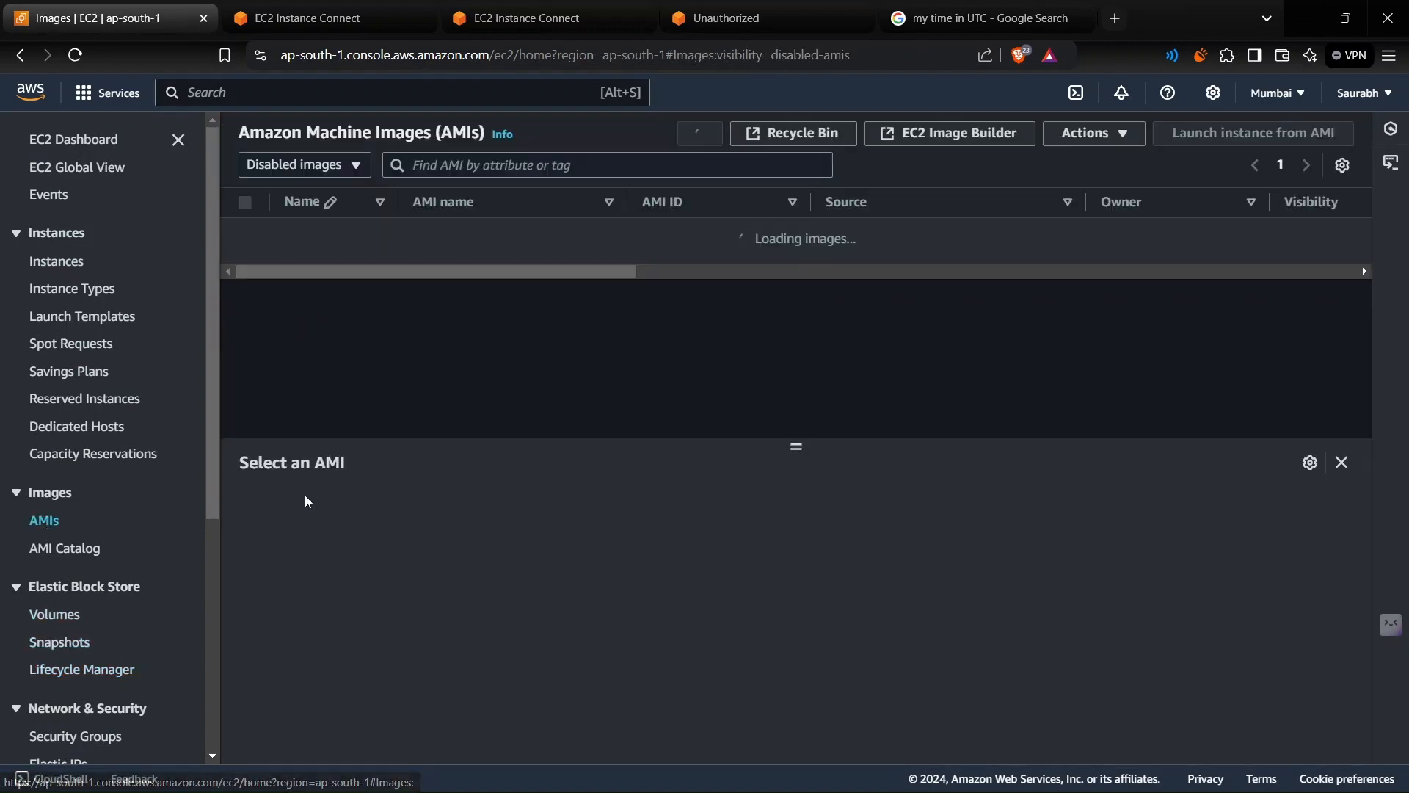
left_click(74, 645)
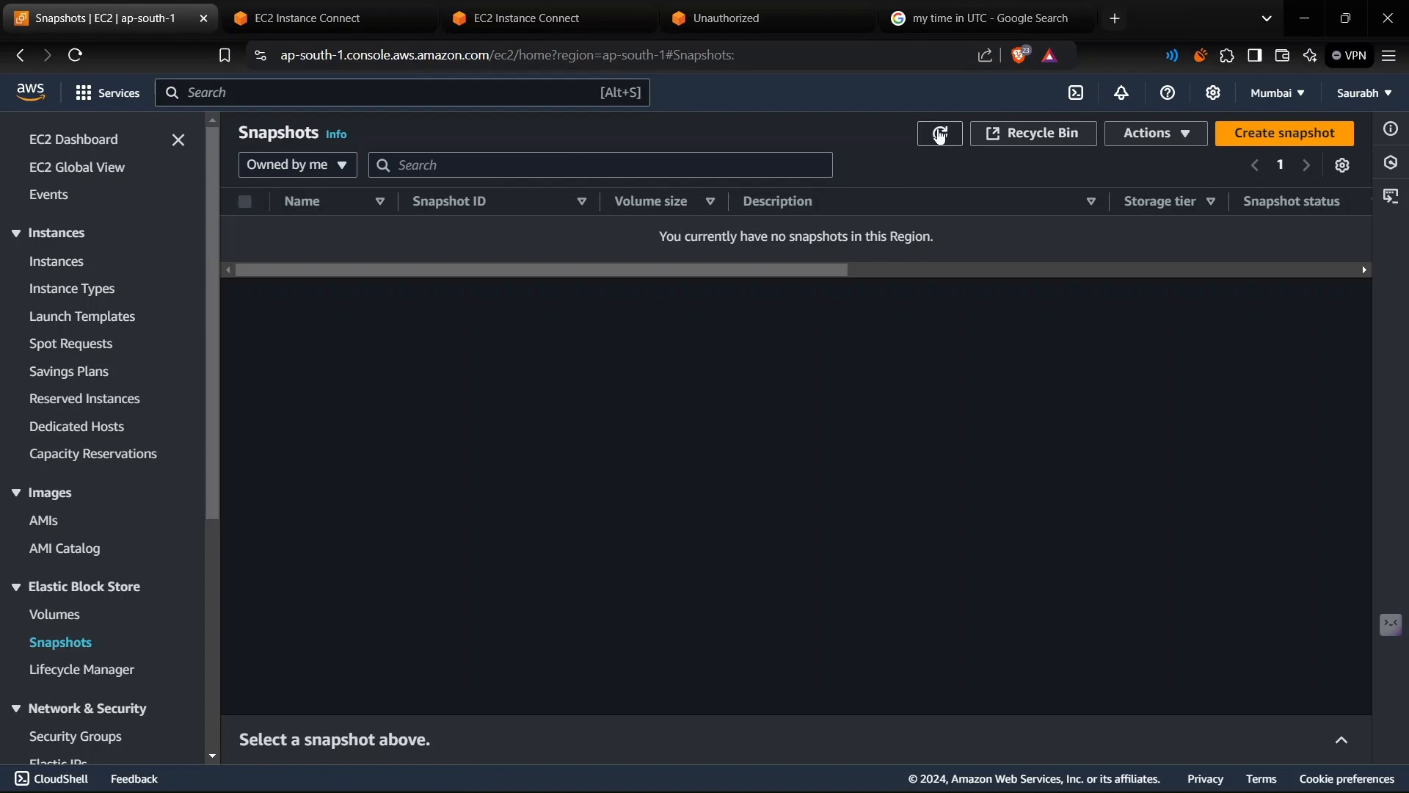
left_click(940, 135)
left_click(61, 621)
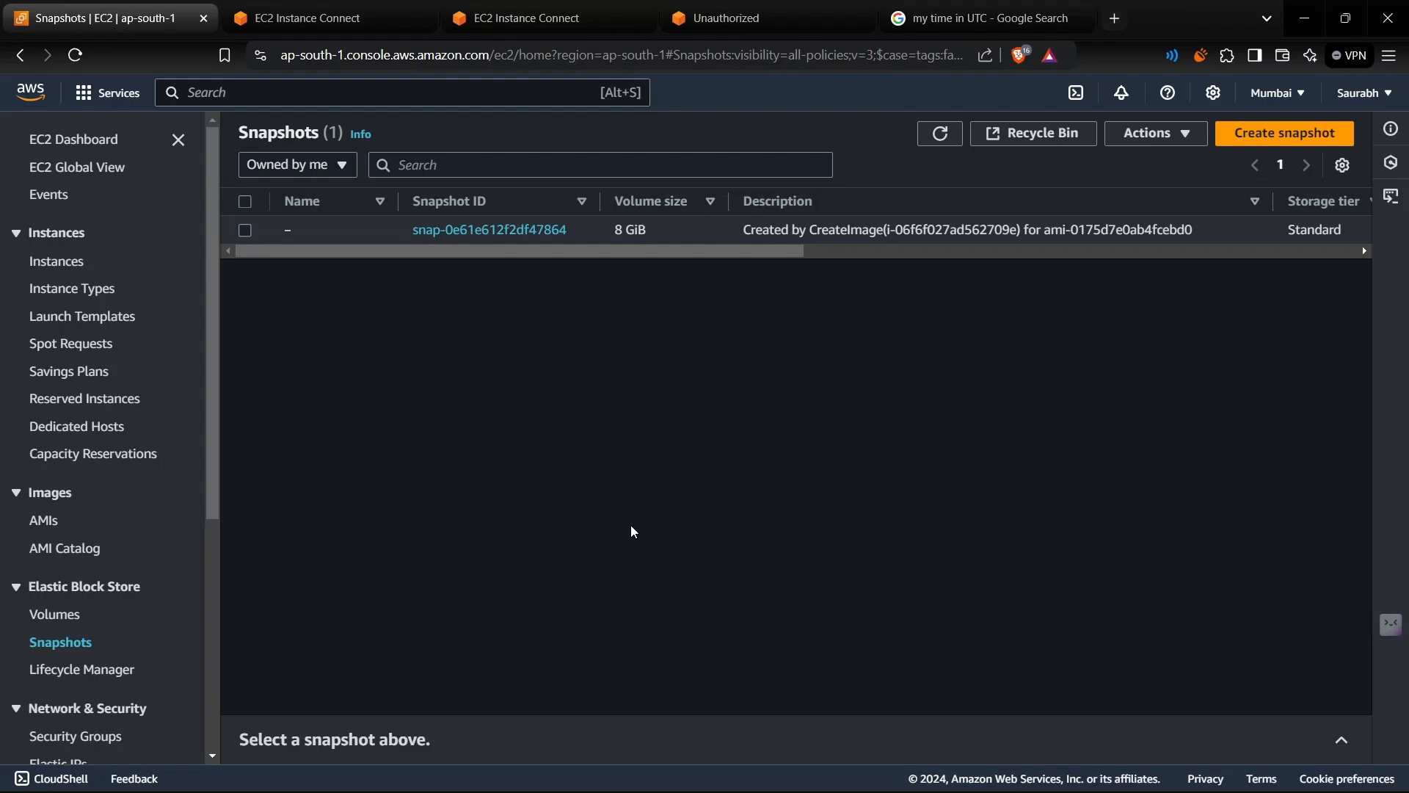
Step: Examine the AMI produced by the policy, and recheck the snapshot list
left_click(52, 527)
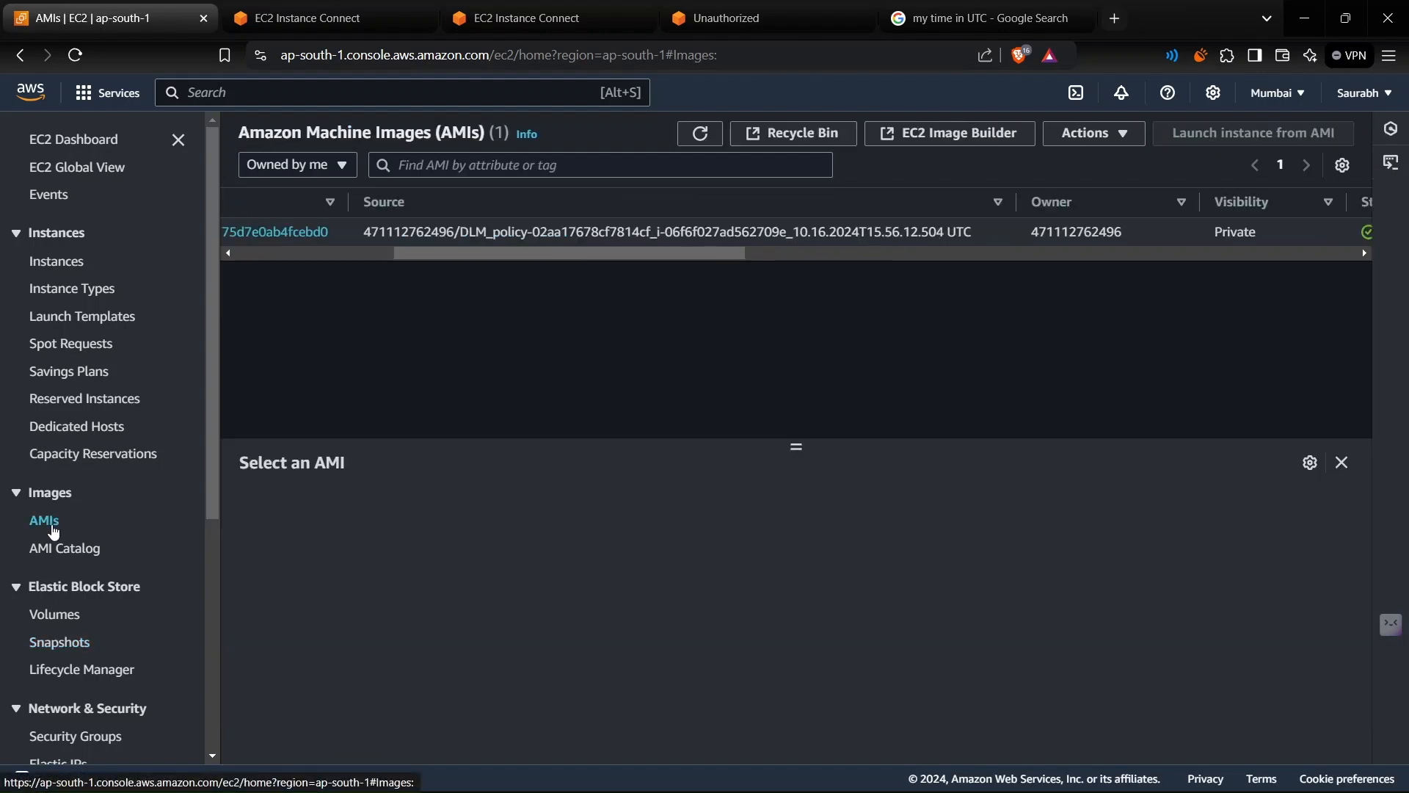
left_click(365, 257)
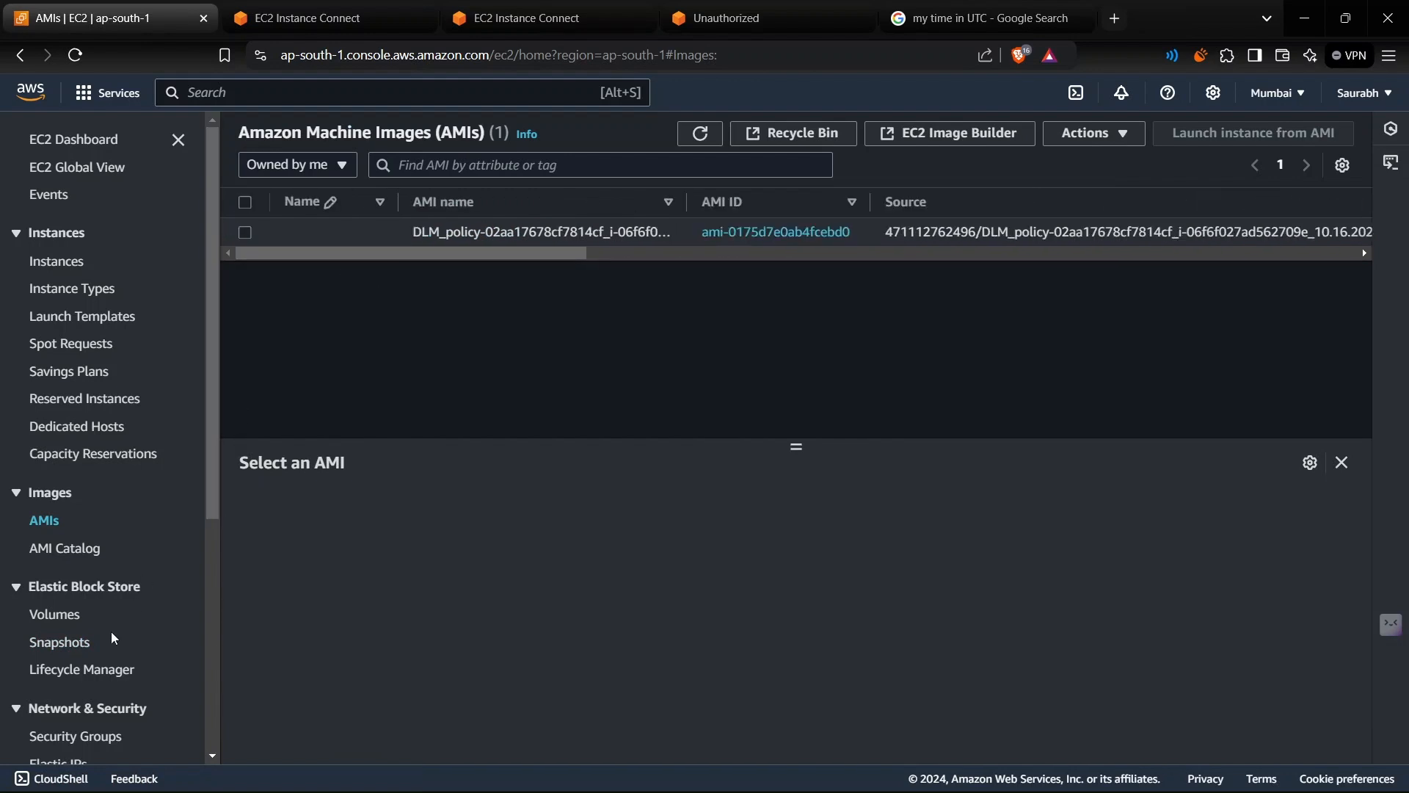
left_click(76, 649)
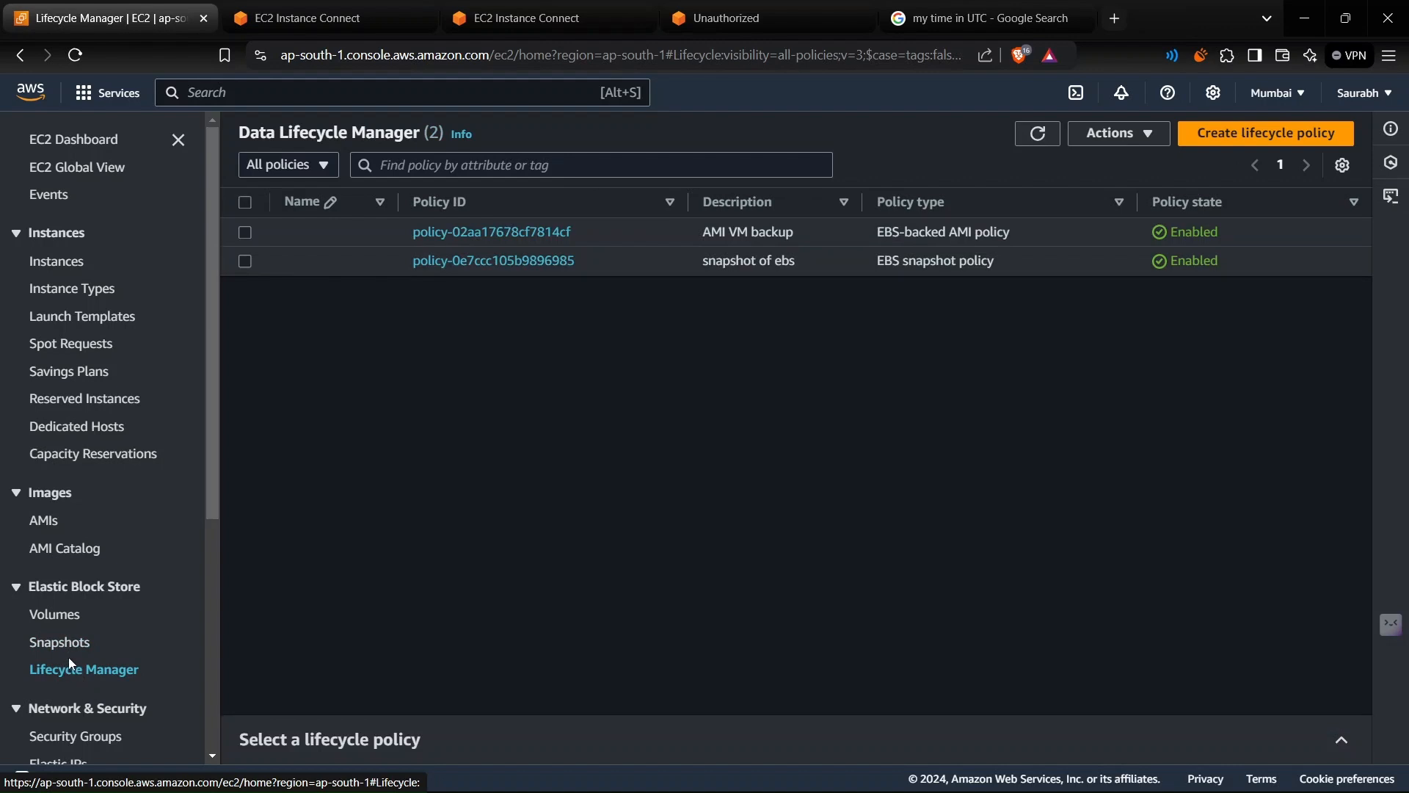
left_click(70, 649)
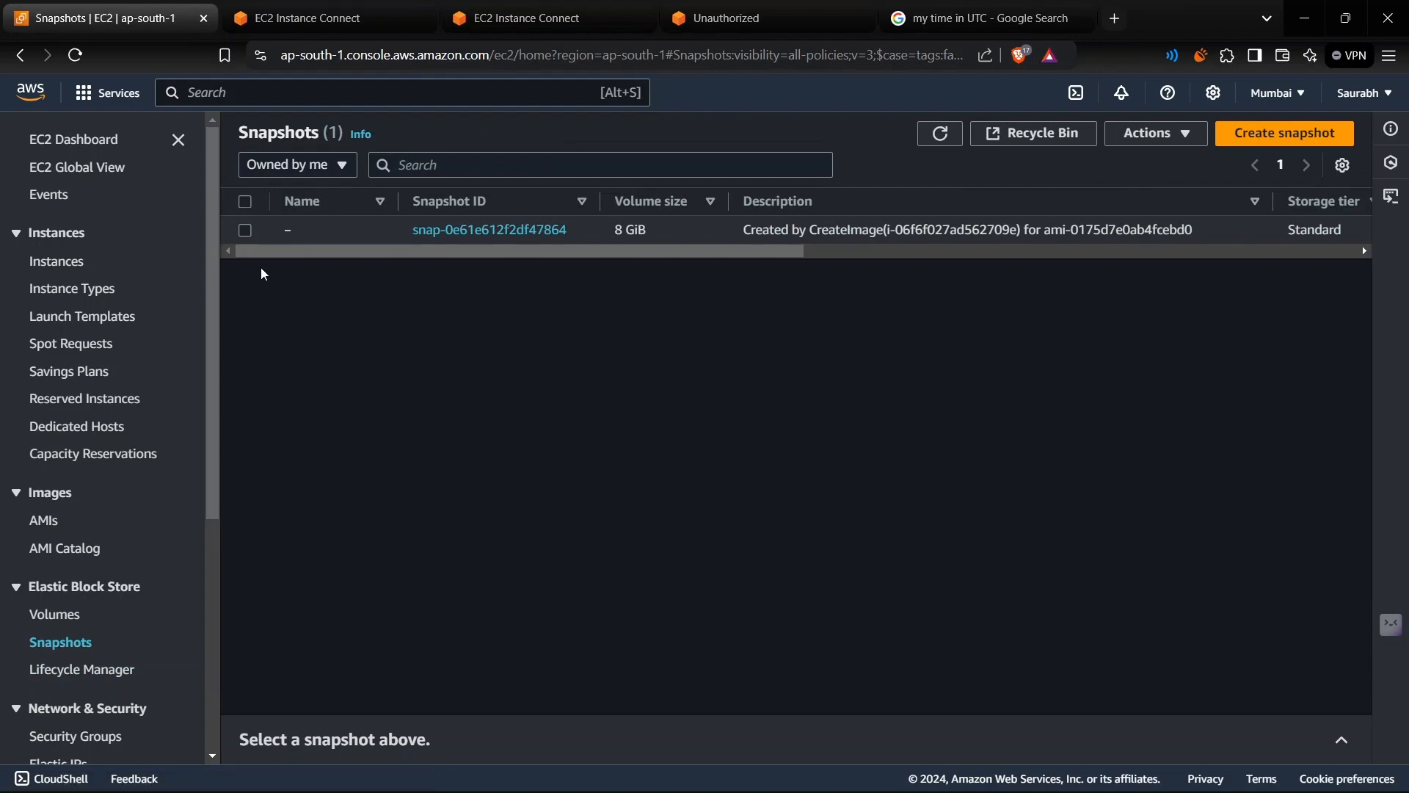
Step: Start launching an instance from the AMI created by the lifecycle policy and name it vm-ami
left_click(48, 521)
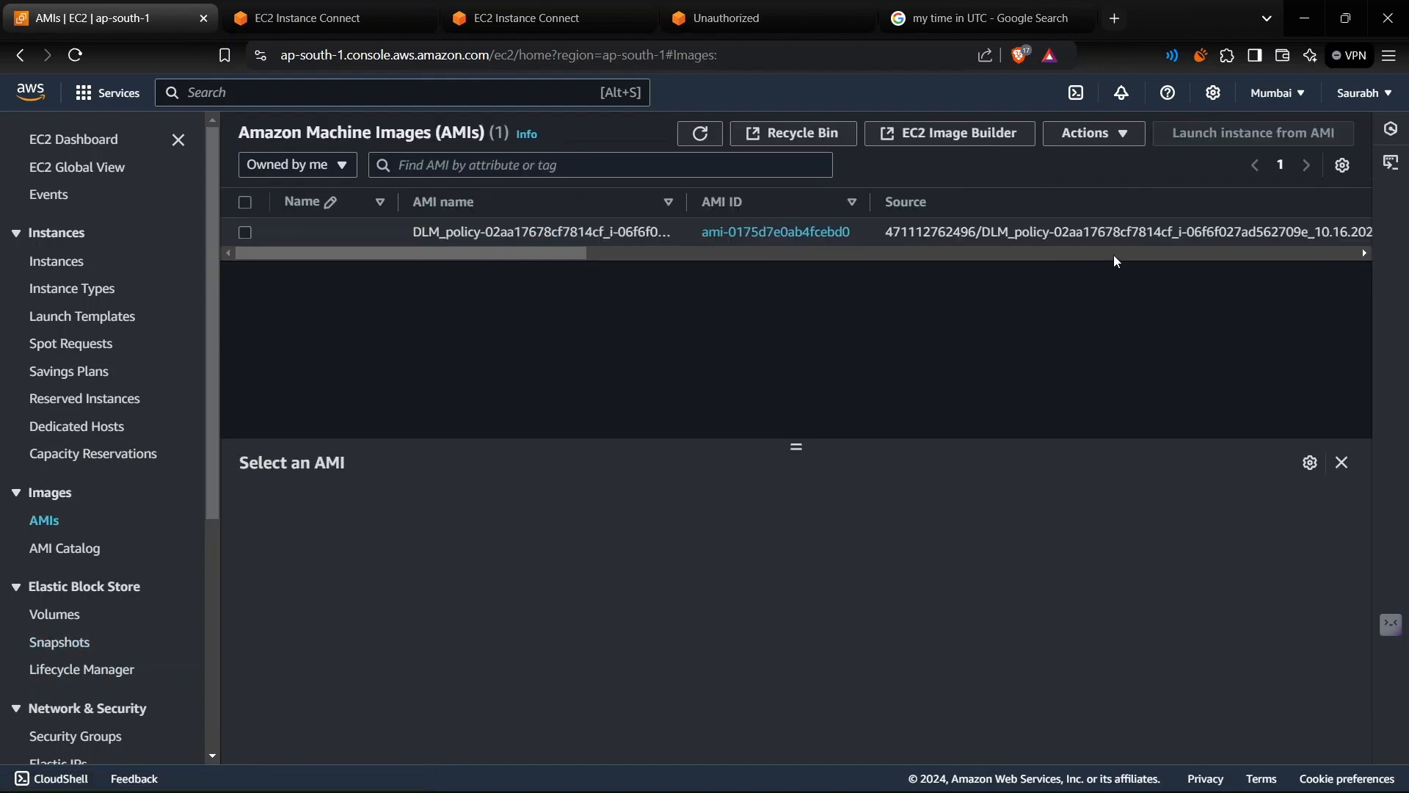
left_click(248, 235)
left_click(1214, 134)
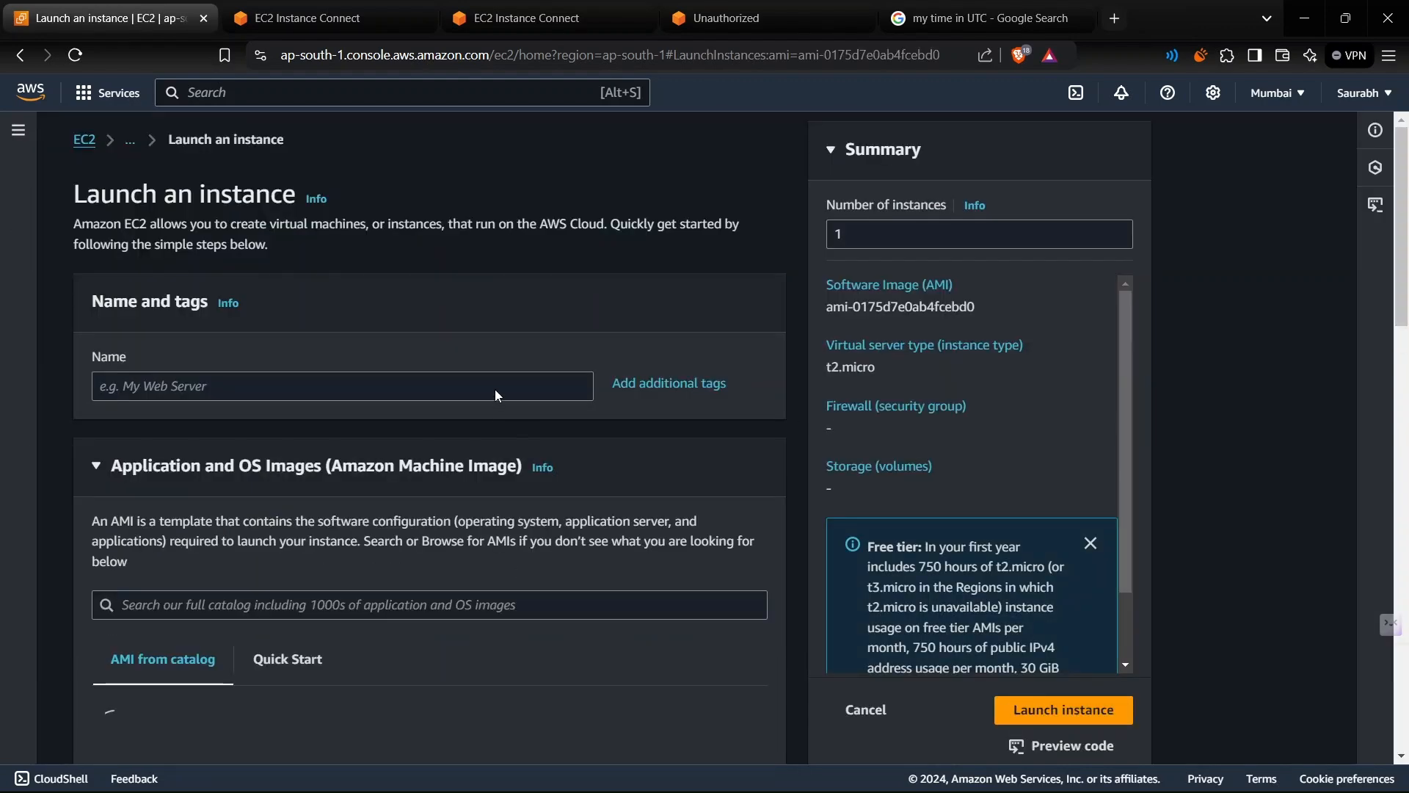
left_click(490, 388)
type("vm-ami")
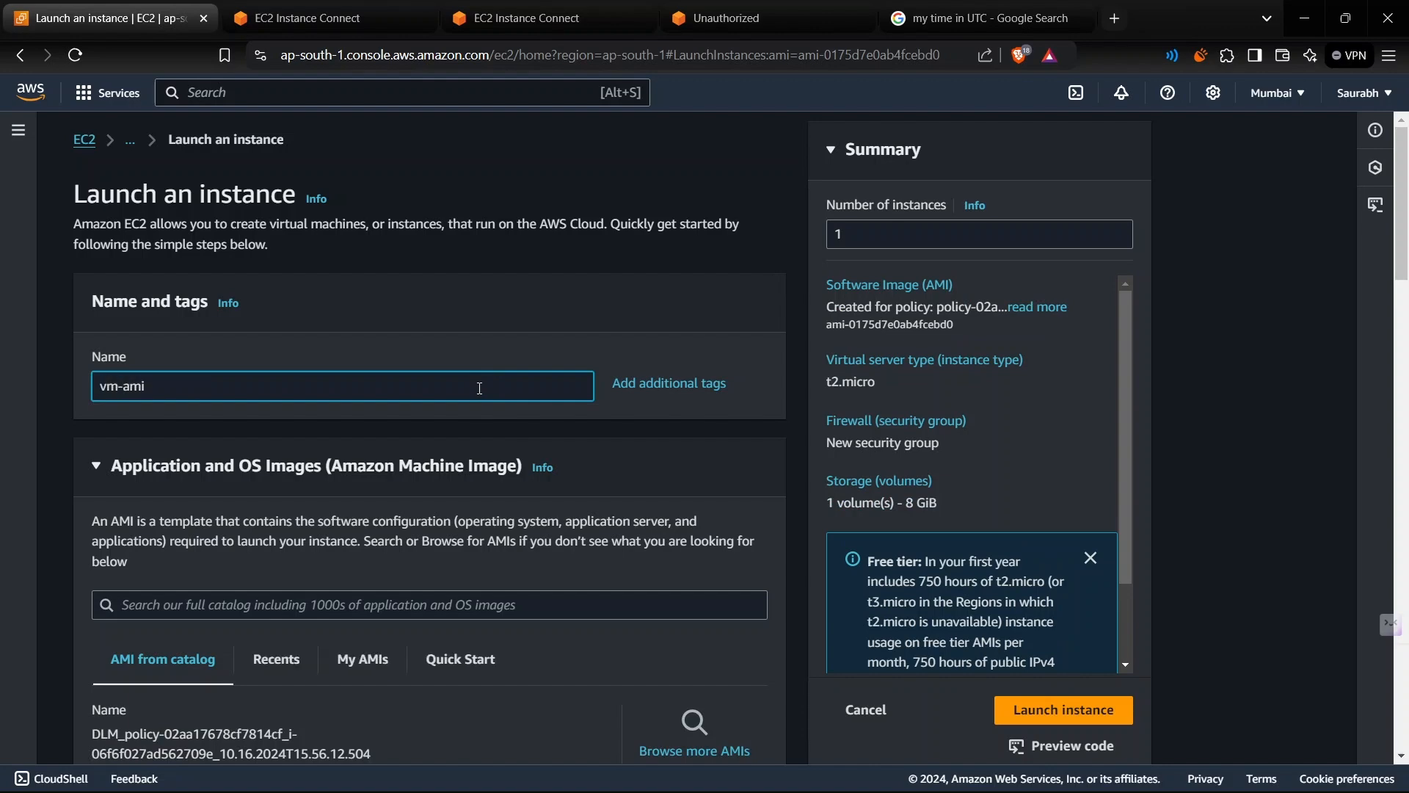
Step: Select an existing key pair for the vm-ami instance, keeping the t2.micro instance type
scroll(479, 388, "down", 15)
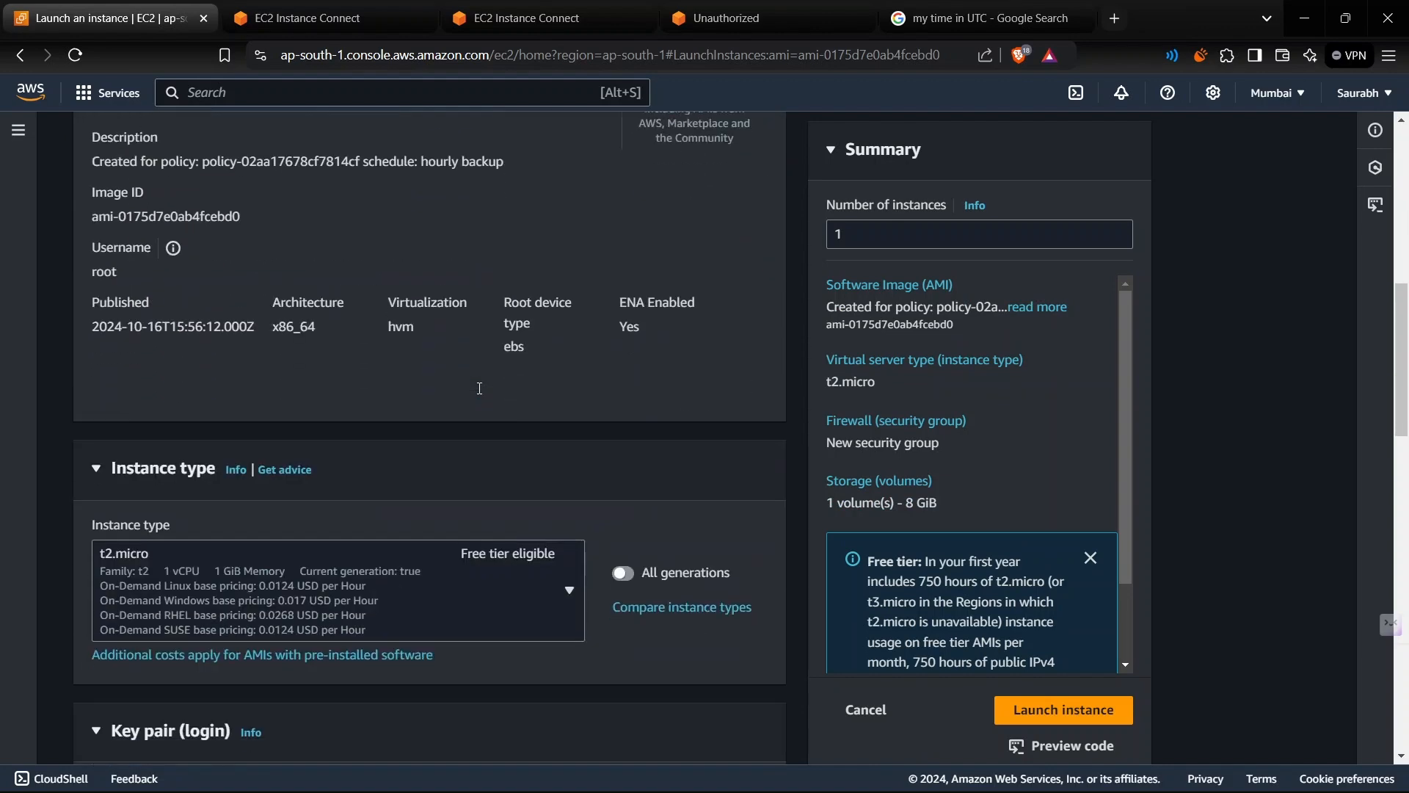
scroll(478, 388, "down", 3)
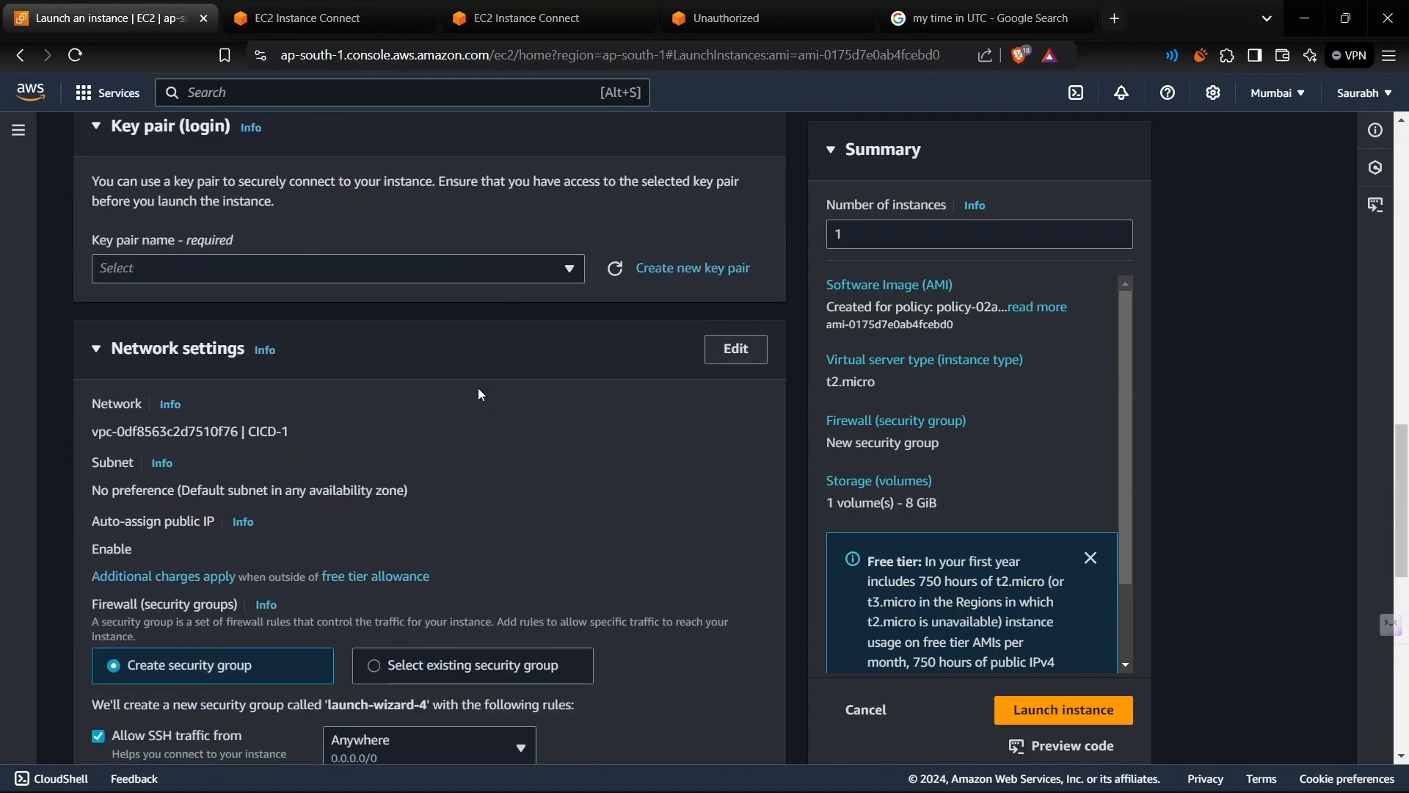
left_click(491, 268)
left_click(268, 482)
Step: Assign the existing Demo security group to vm-ami and launch the instance
scroll(265, 476, "down", 5)
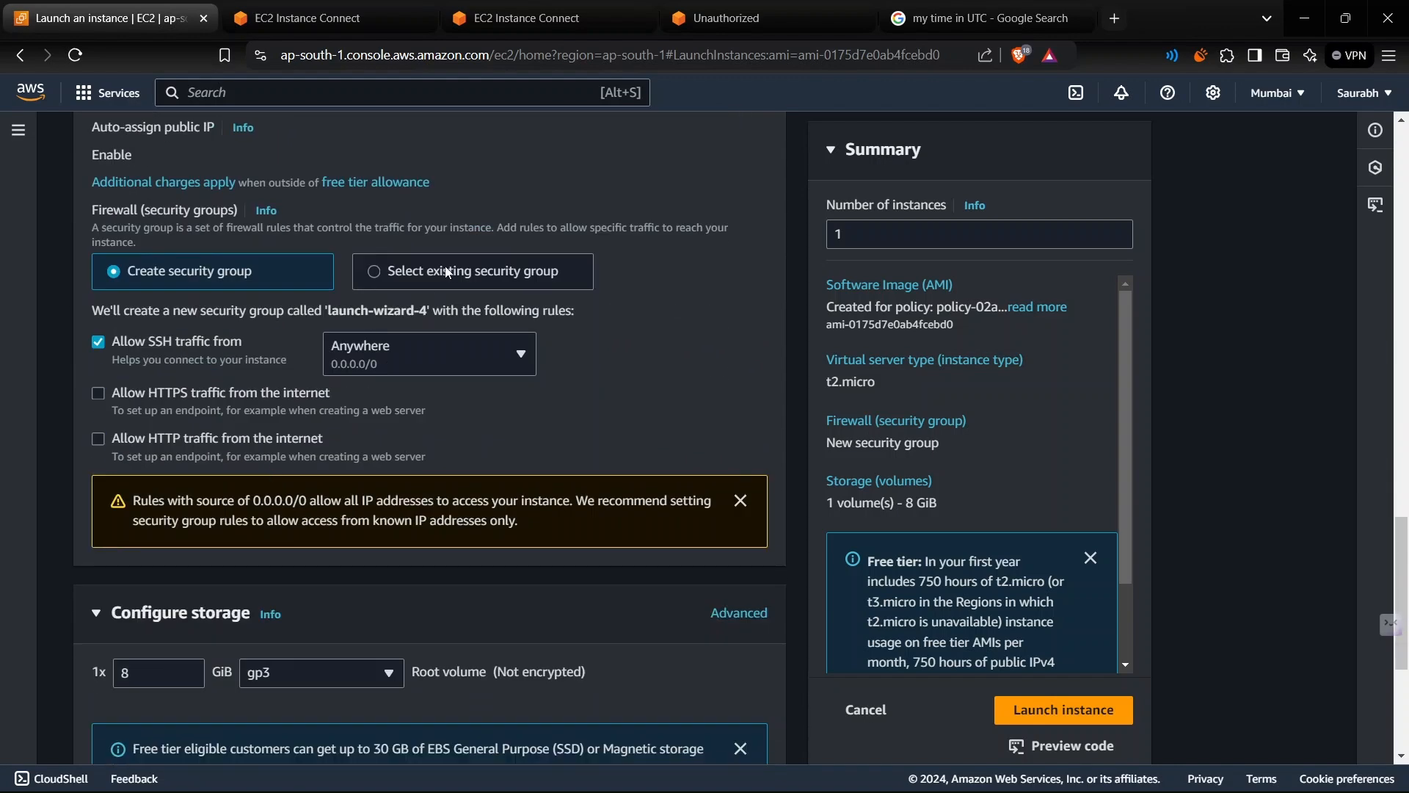
left_click(448, 272)
left_click(253, 338)
left_click(143, 397)
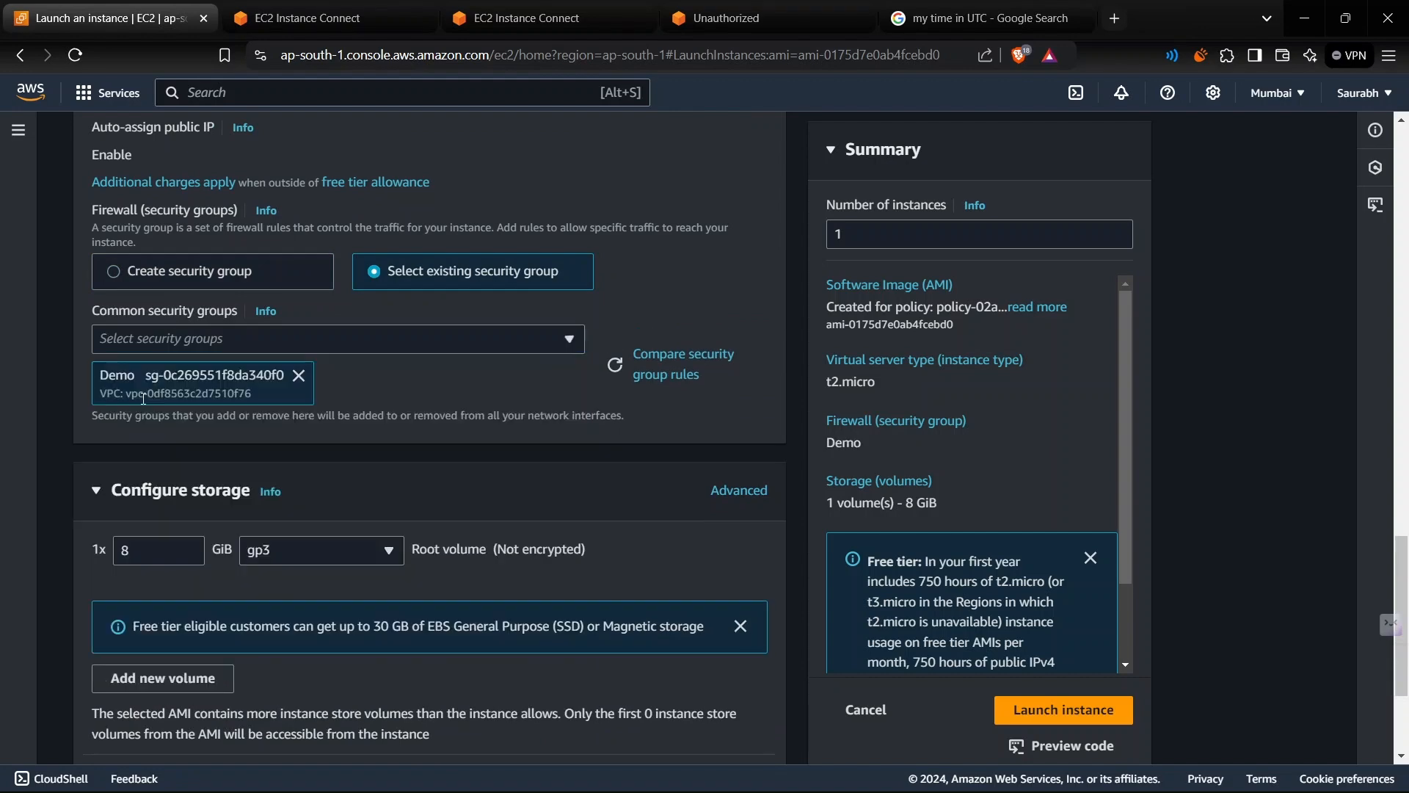
scroll(424, 461, "down", 3)
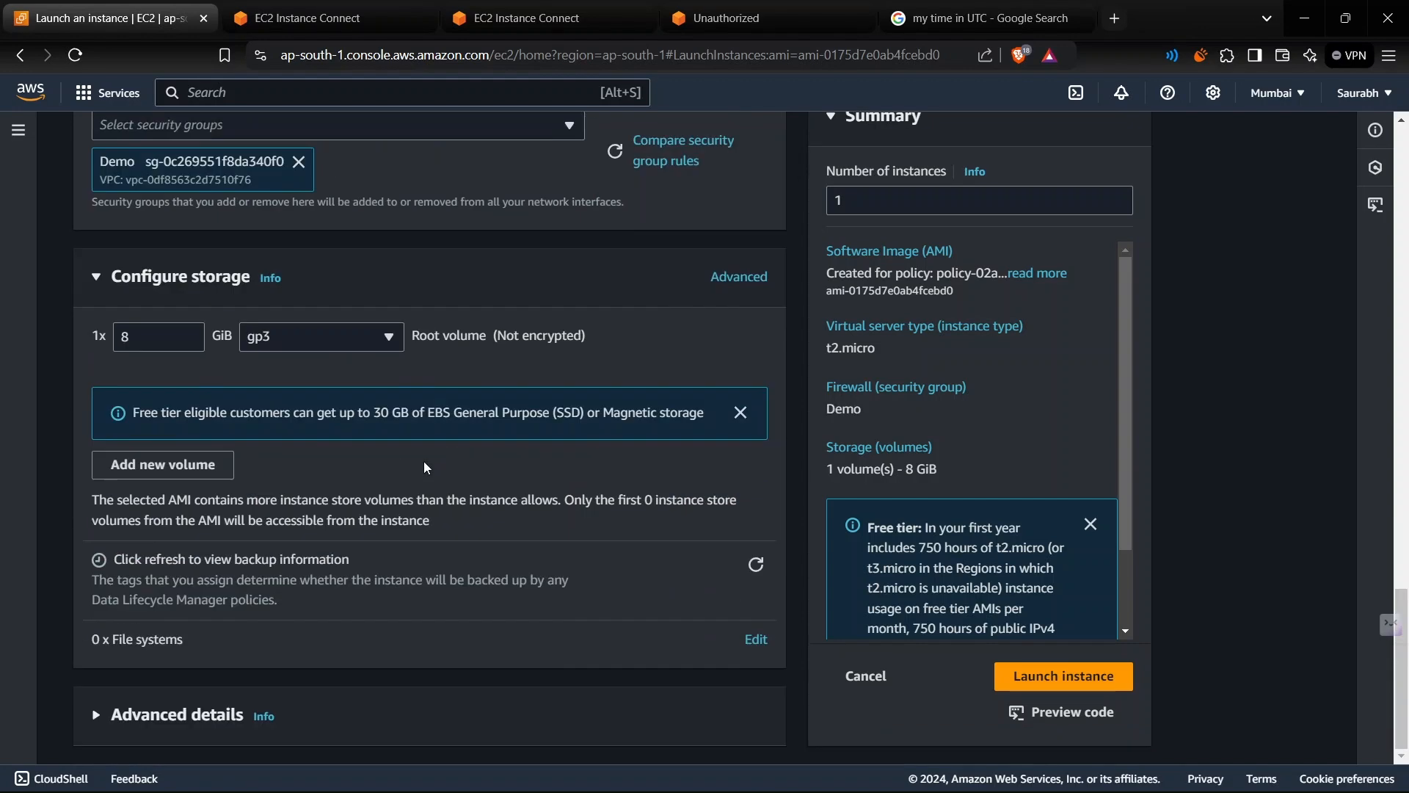
left_click(1060, 675)
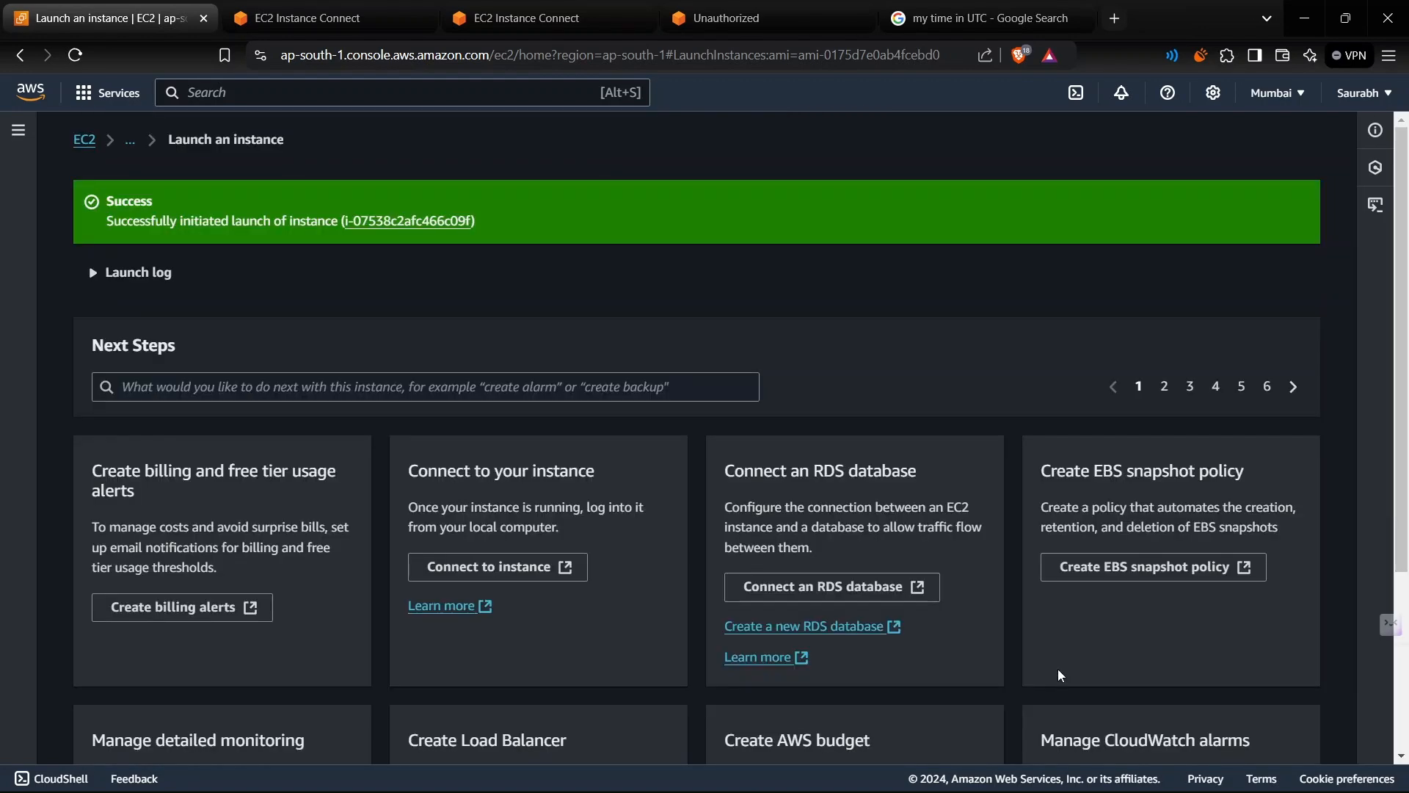
Step: Open the running vm-ami instance and connect to it as root using EC2 Instance Connect over its public IPv4 address
left_click(85, 140)
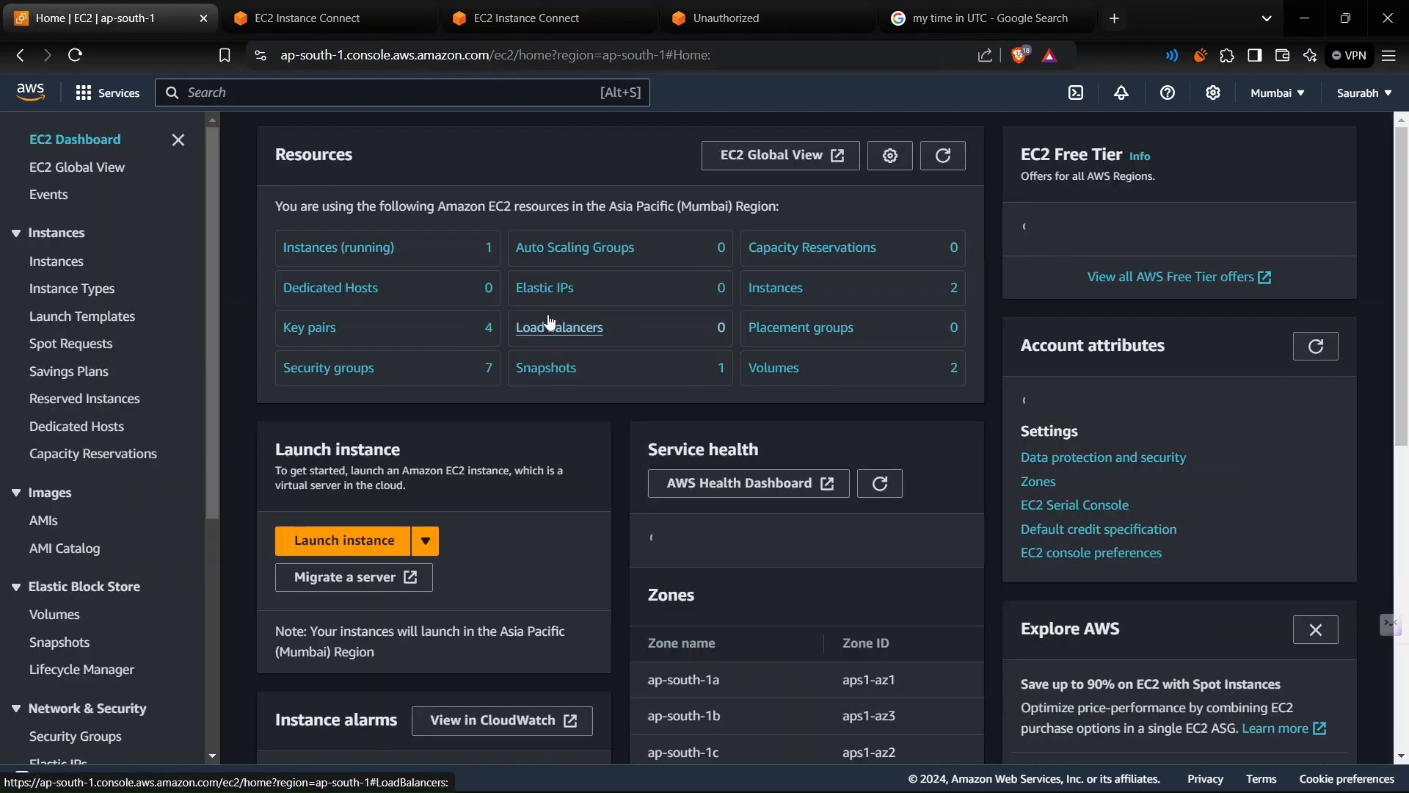
left_click(340, 248)
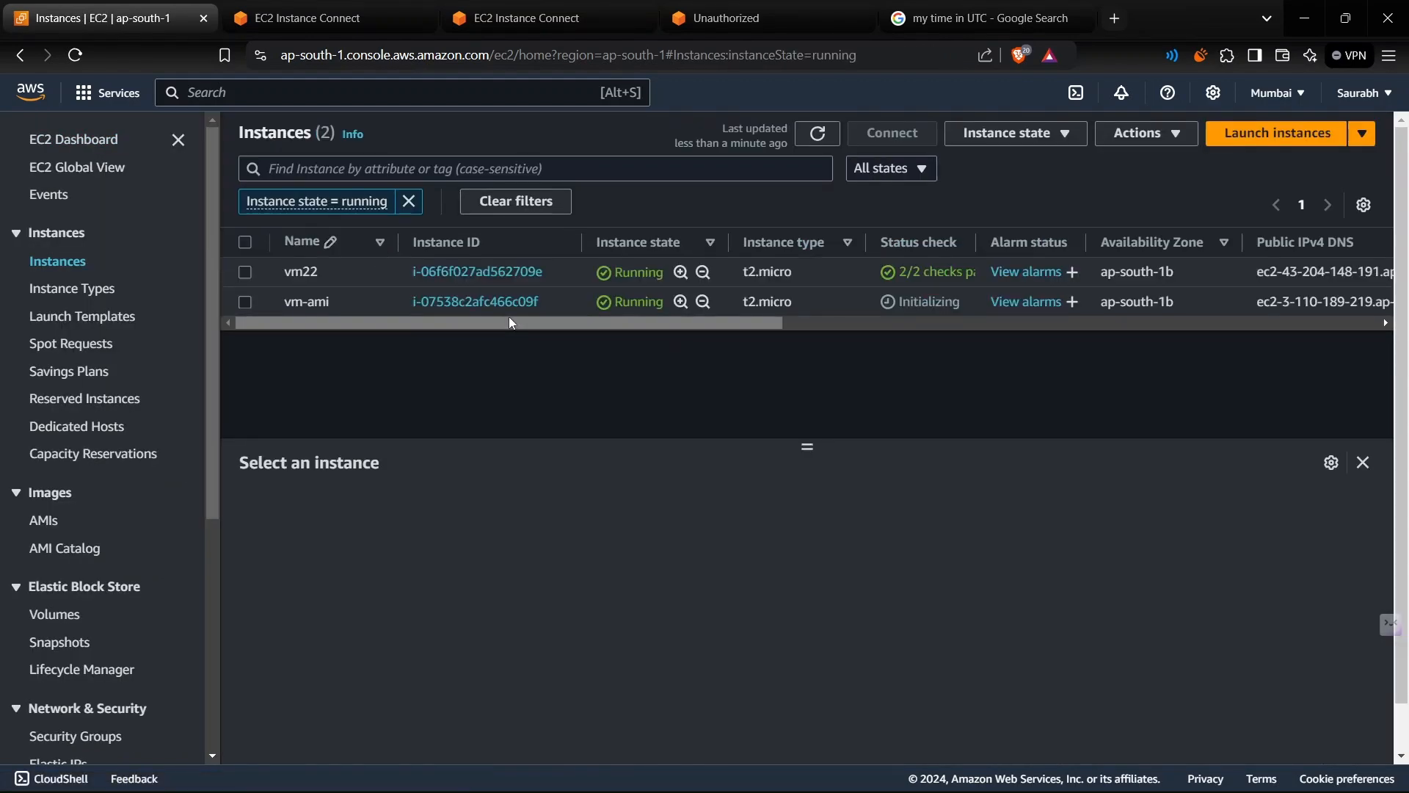
left_click(477, 299)
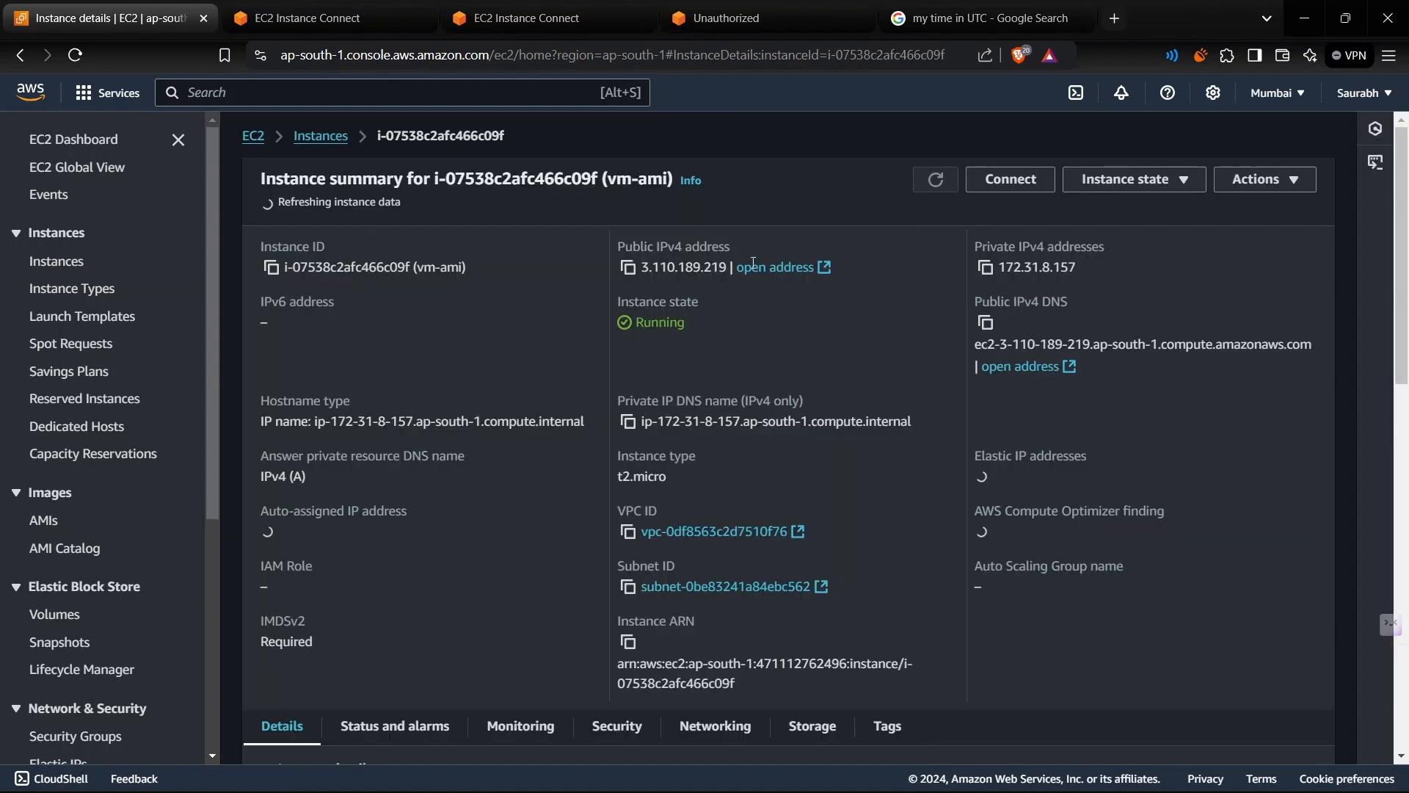
left_click(999, 183)
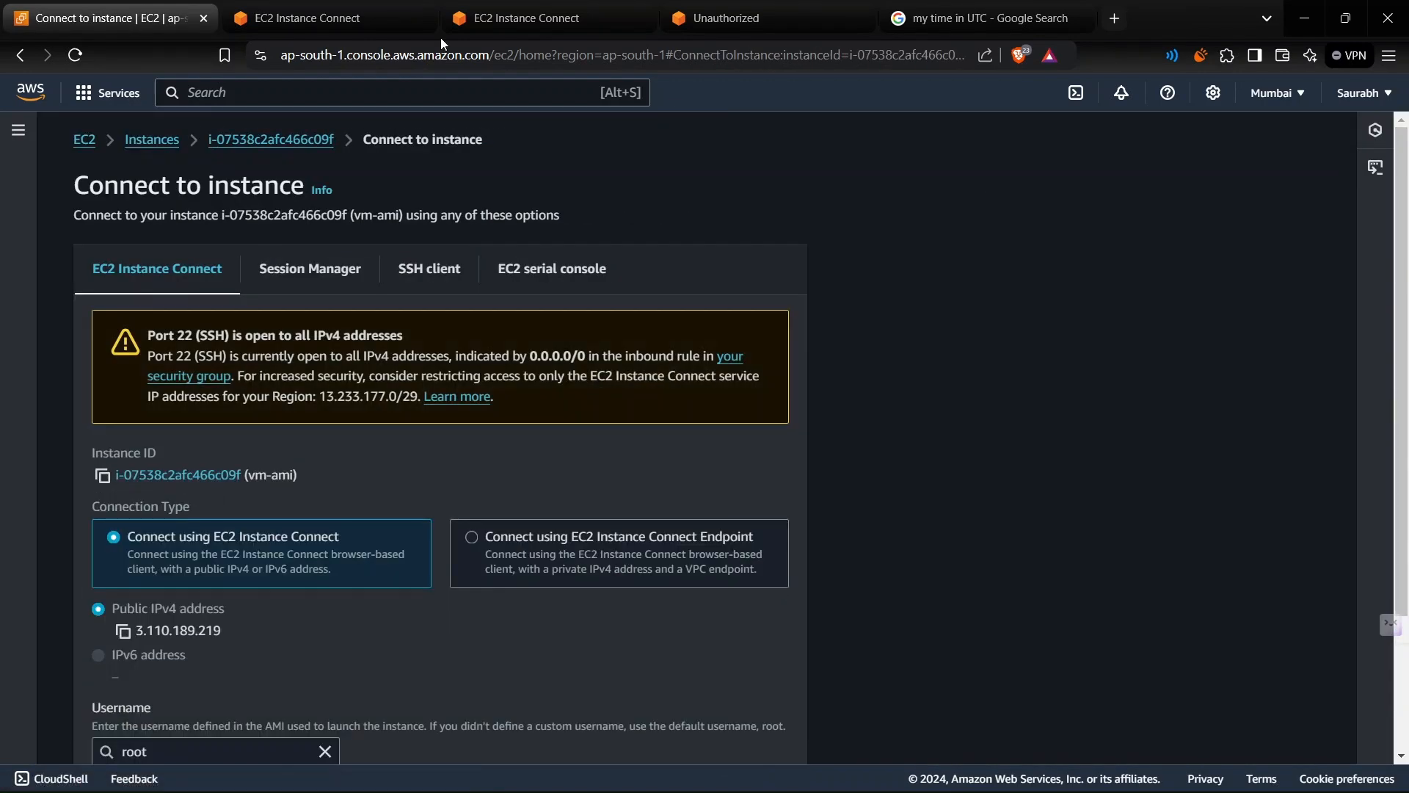
scroll(636, 482, "down", 3)
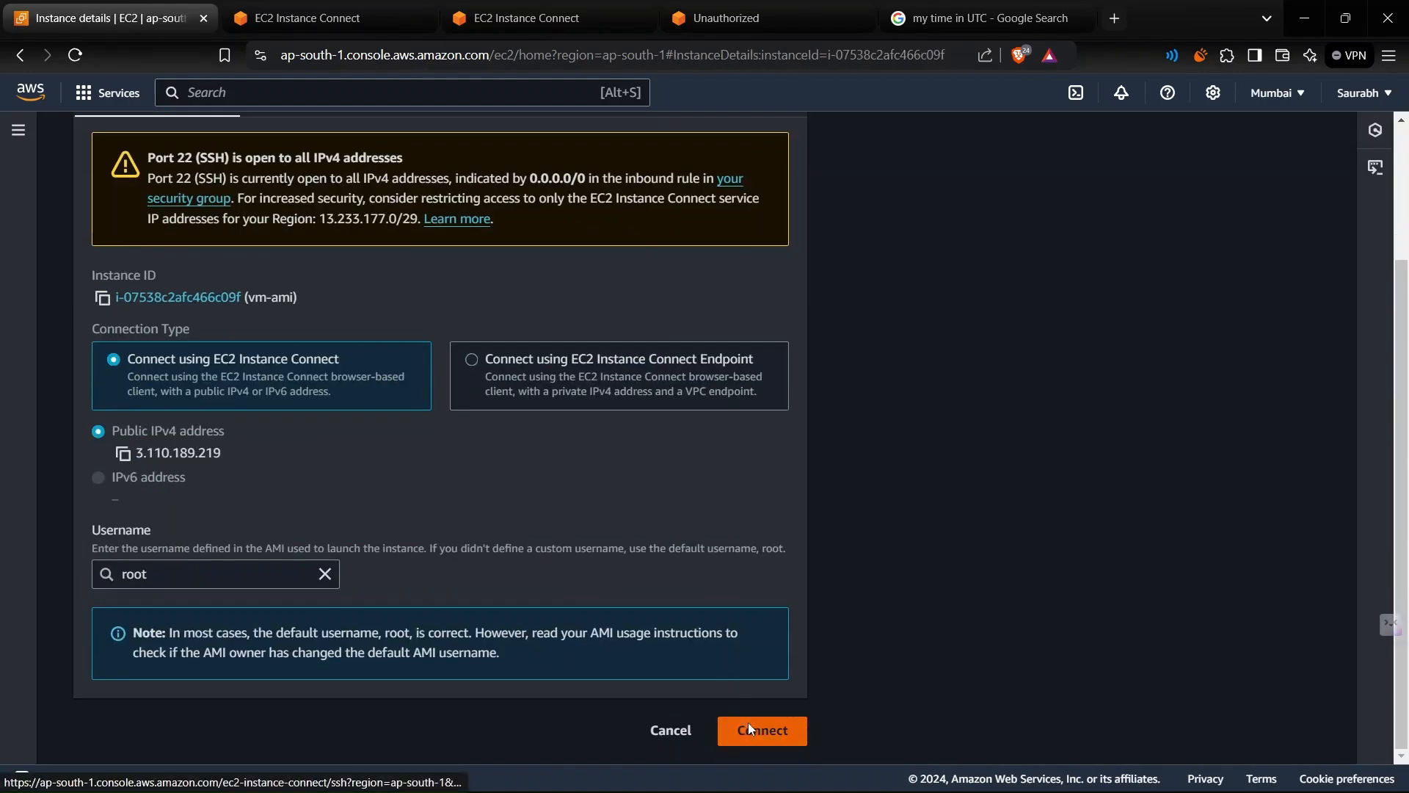
left_click(747, 728)
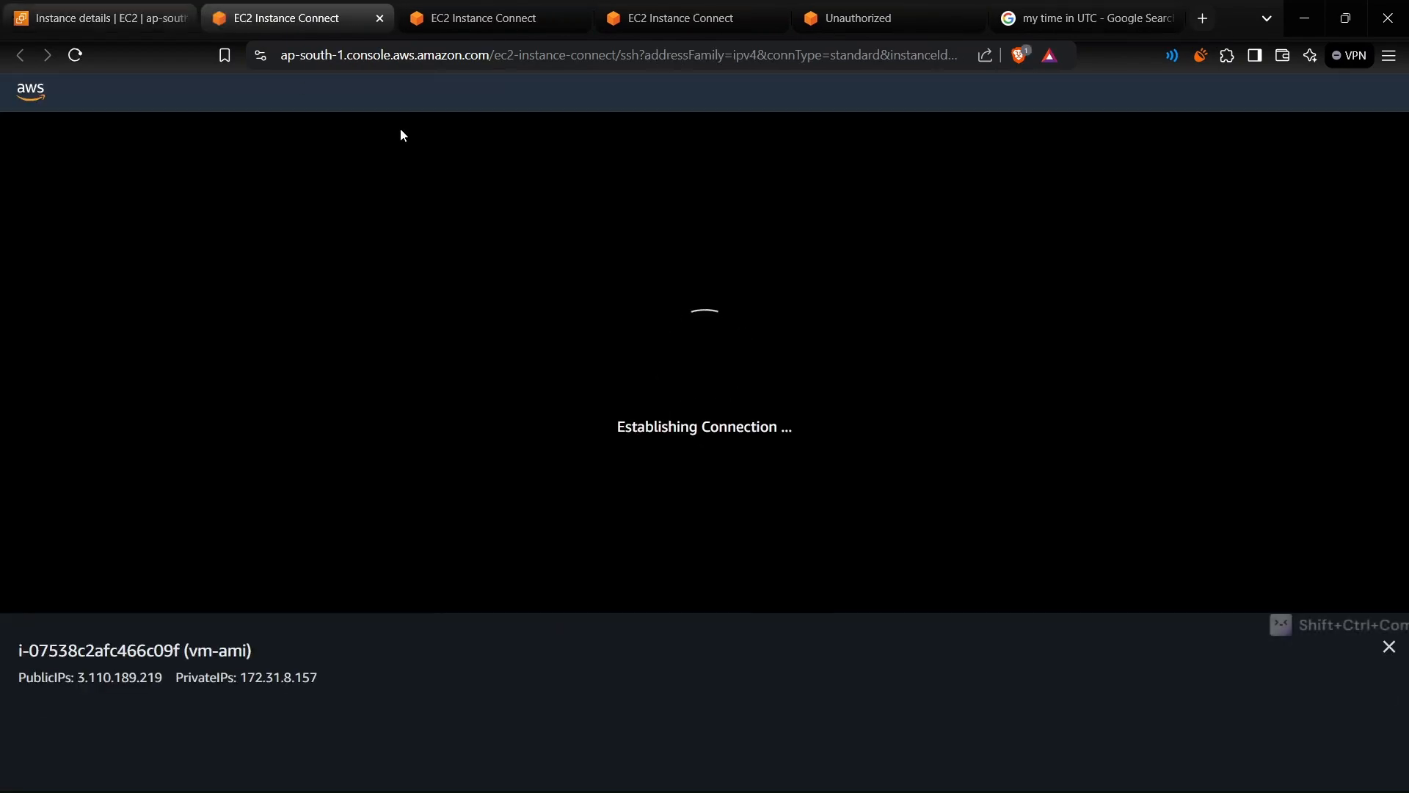
left_click(1353, 645)
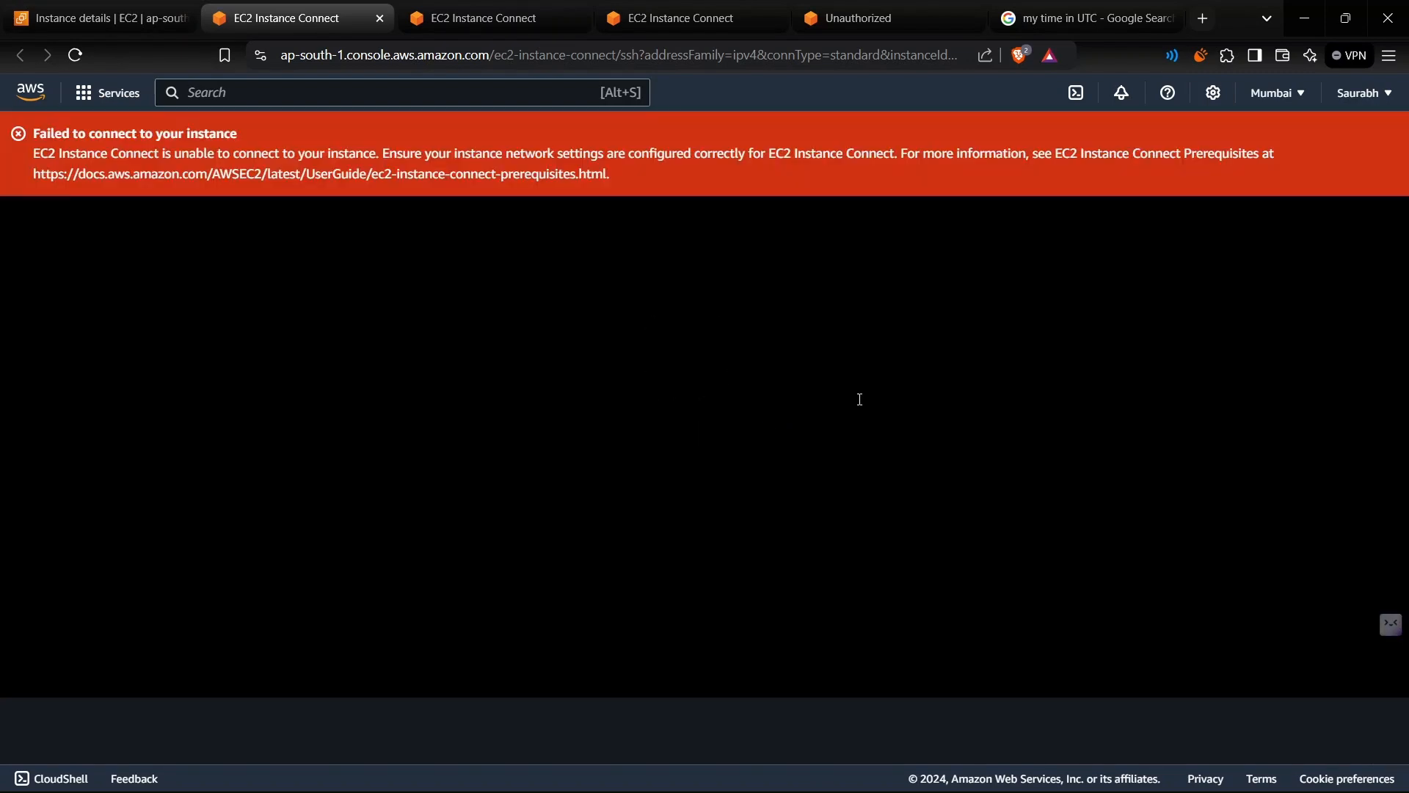
Step: Reload the vm-ami session page to retry the connection, and close the instance information pane below the terminal
left_click(85, 59)
left_click(78, 60)
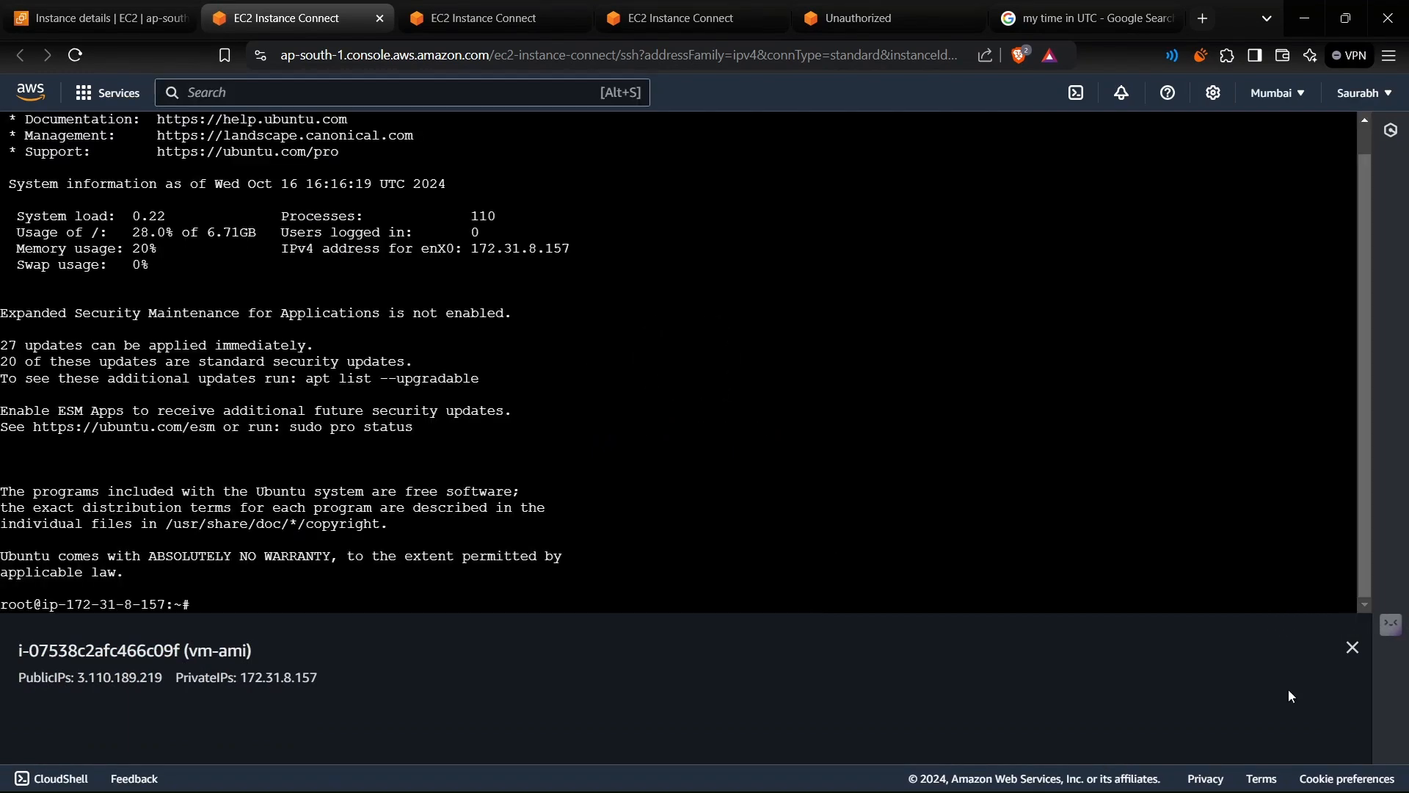
left_click(1352, 647)
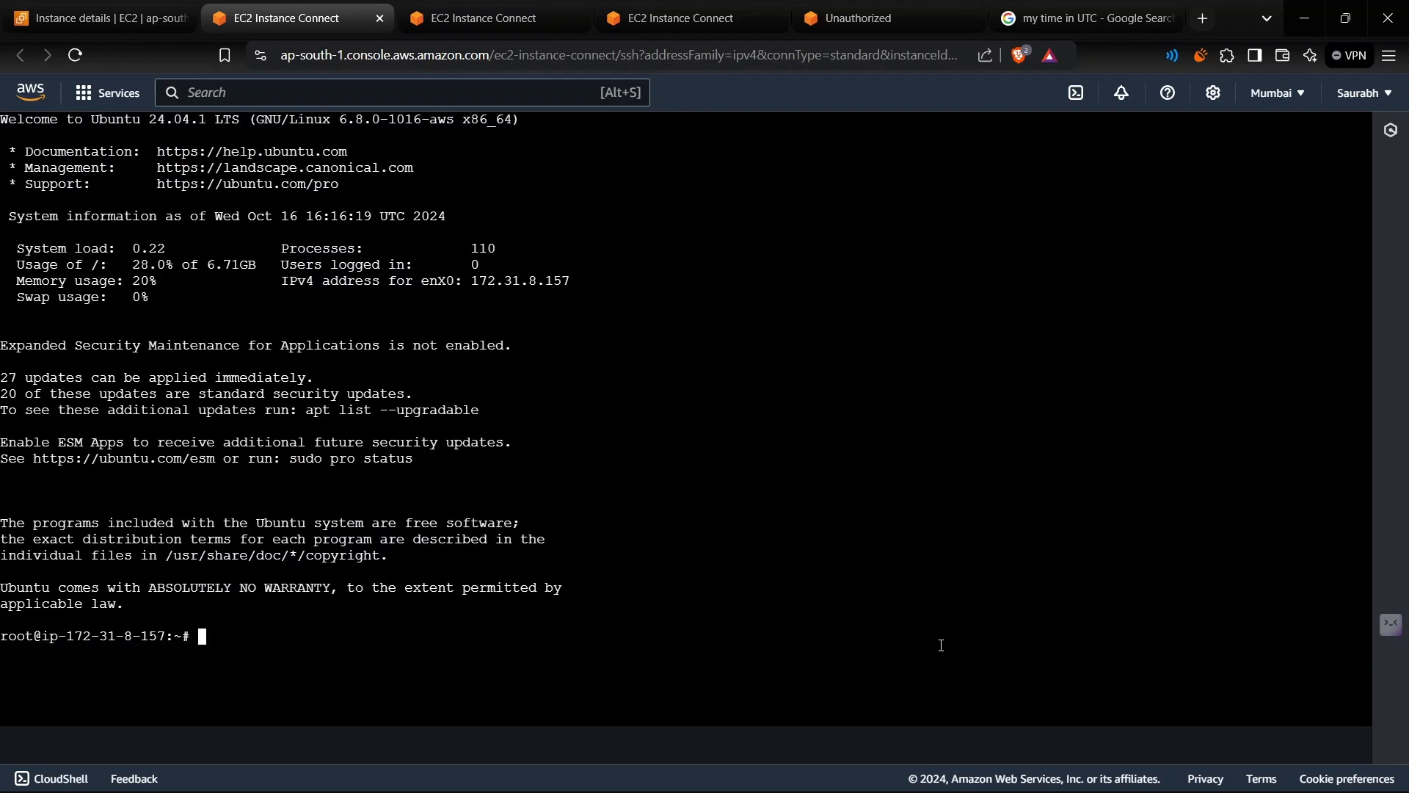
Step: List the root home directory of vm-ami, change to /home/ubuntu/ and list the files there
type("ls")
key("Return")
type("cd")
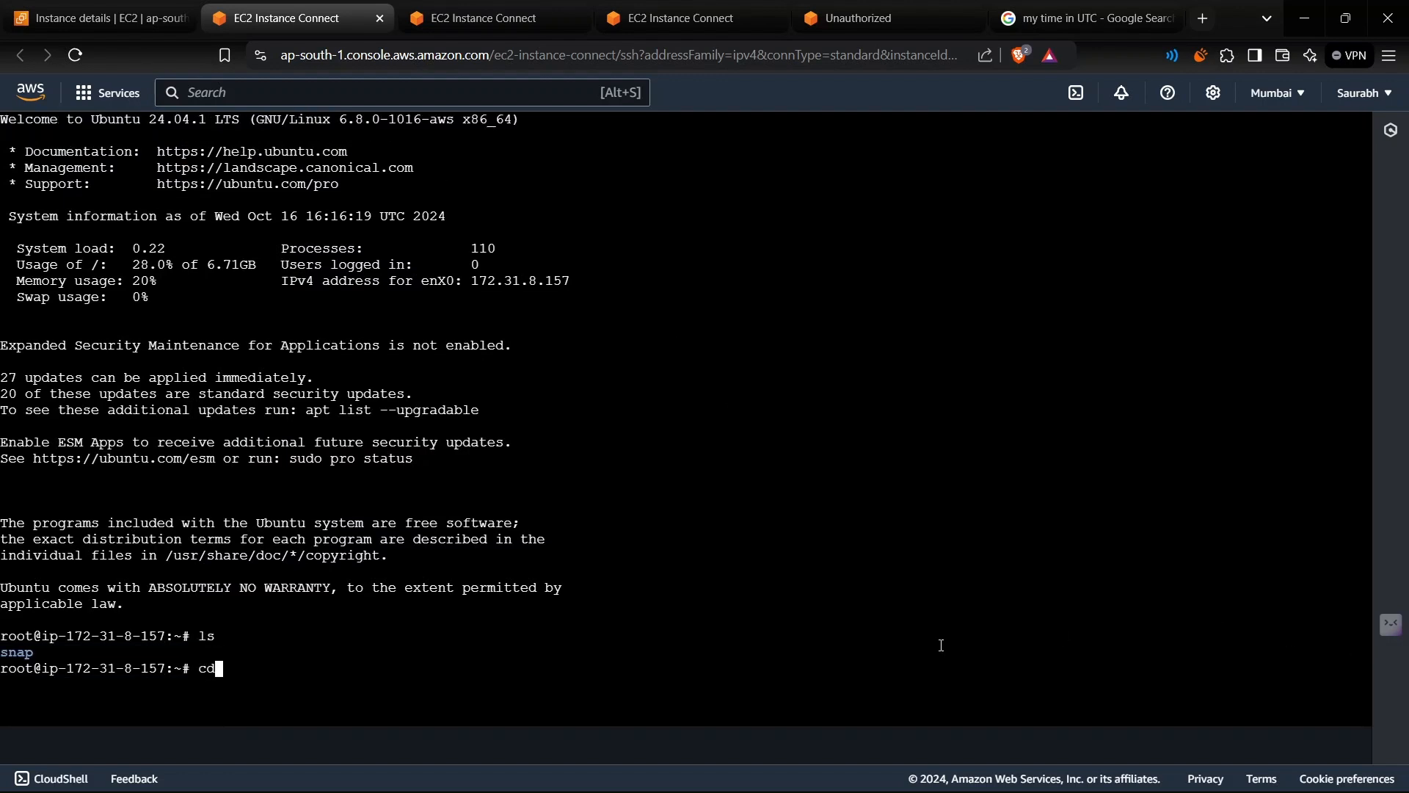
type(" /home/ubuntu/")
key("Return")
type("ls")
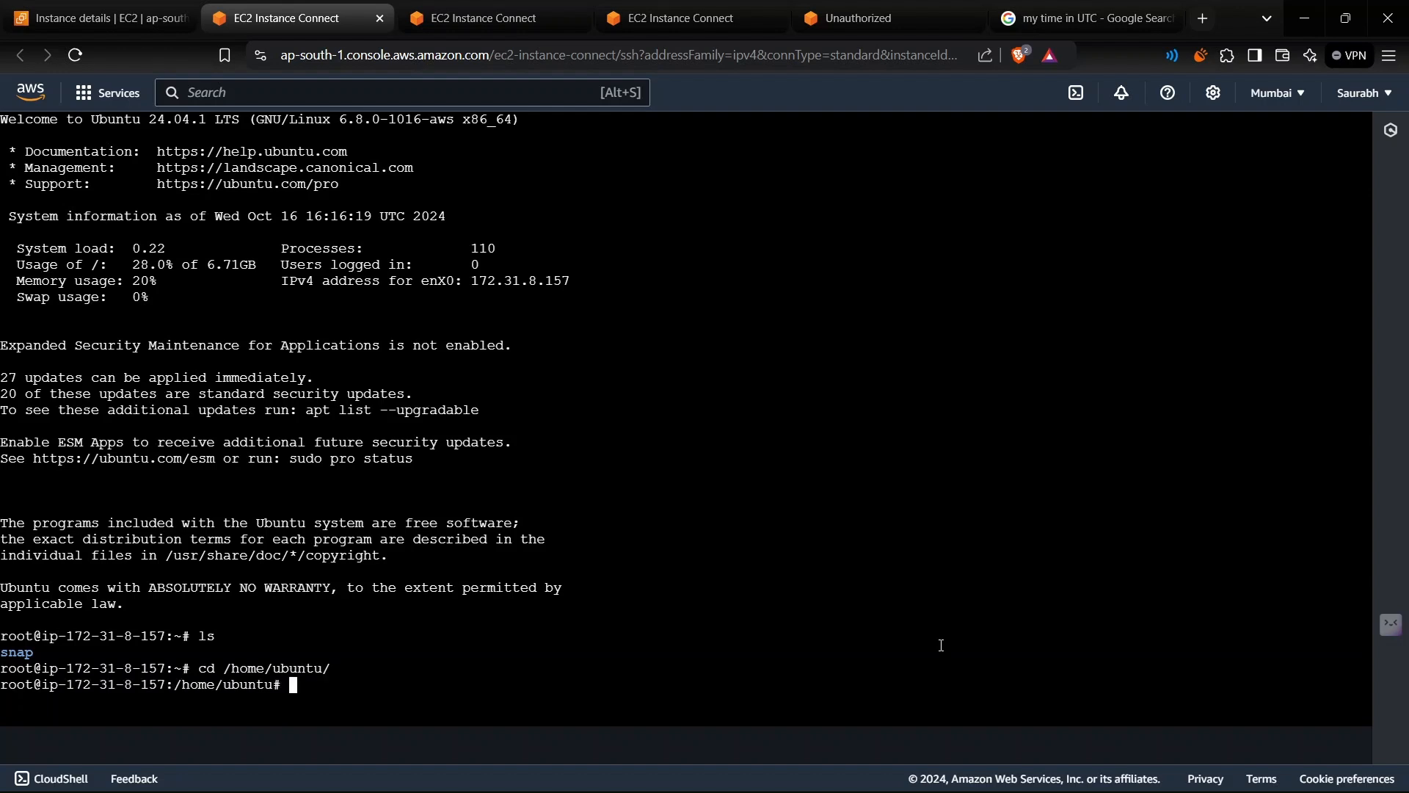
key("Return")
Step: Display the contents of 1.txt and check the Java version on vm-ami with java -version
type("ca")
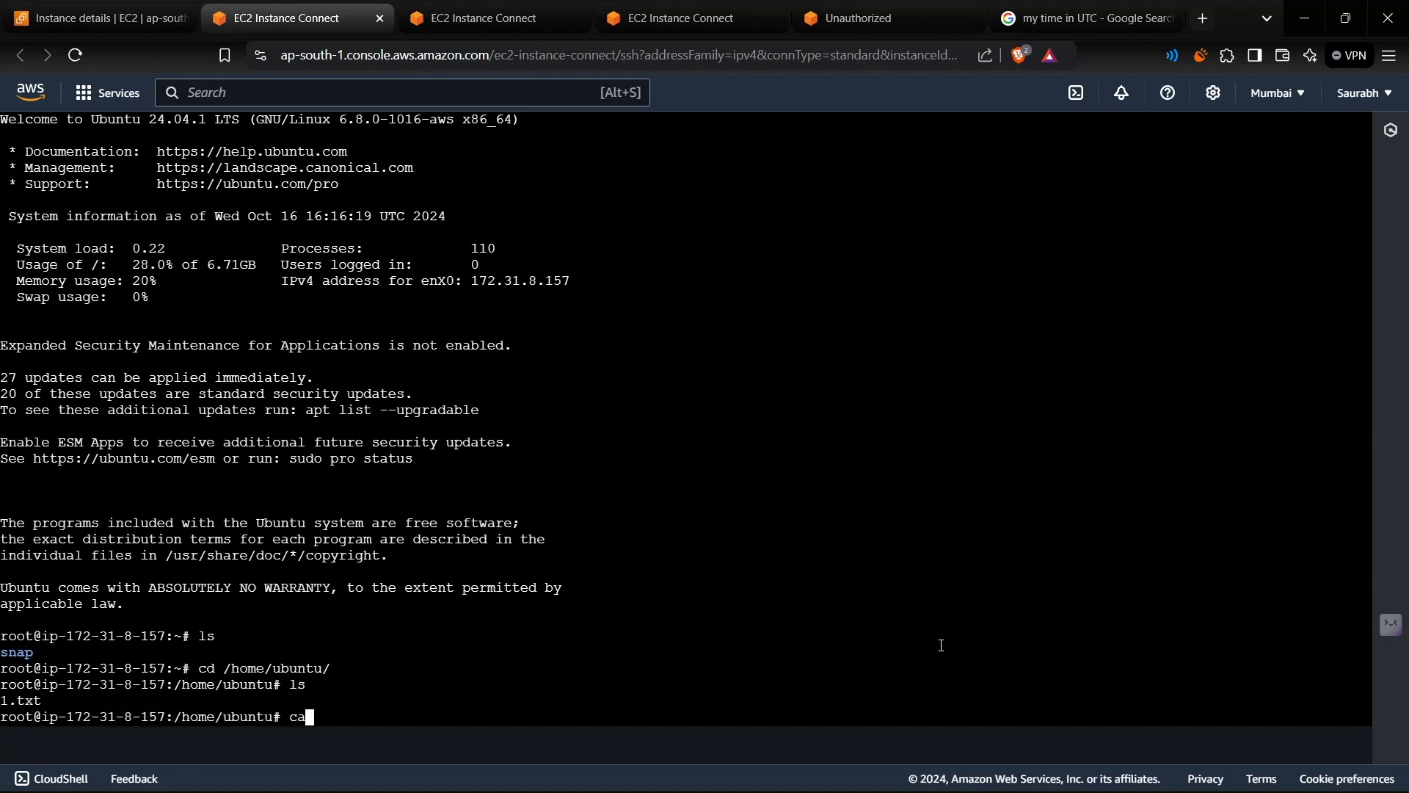
type("t 1.txt")
key("Return")
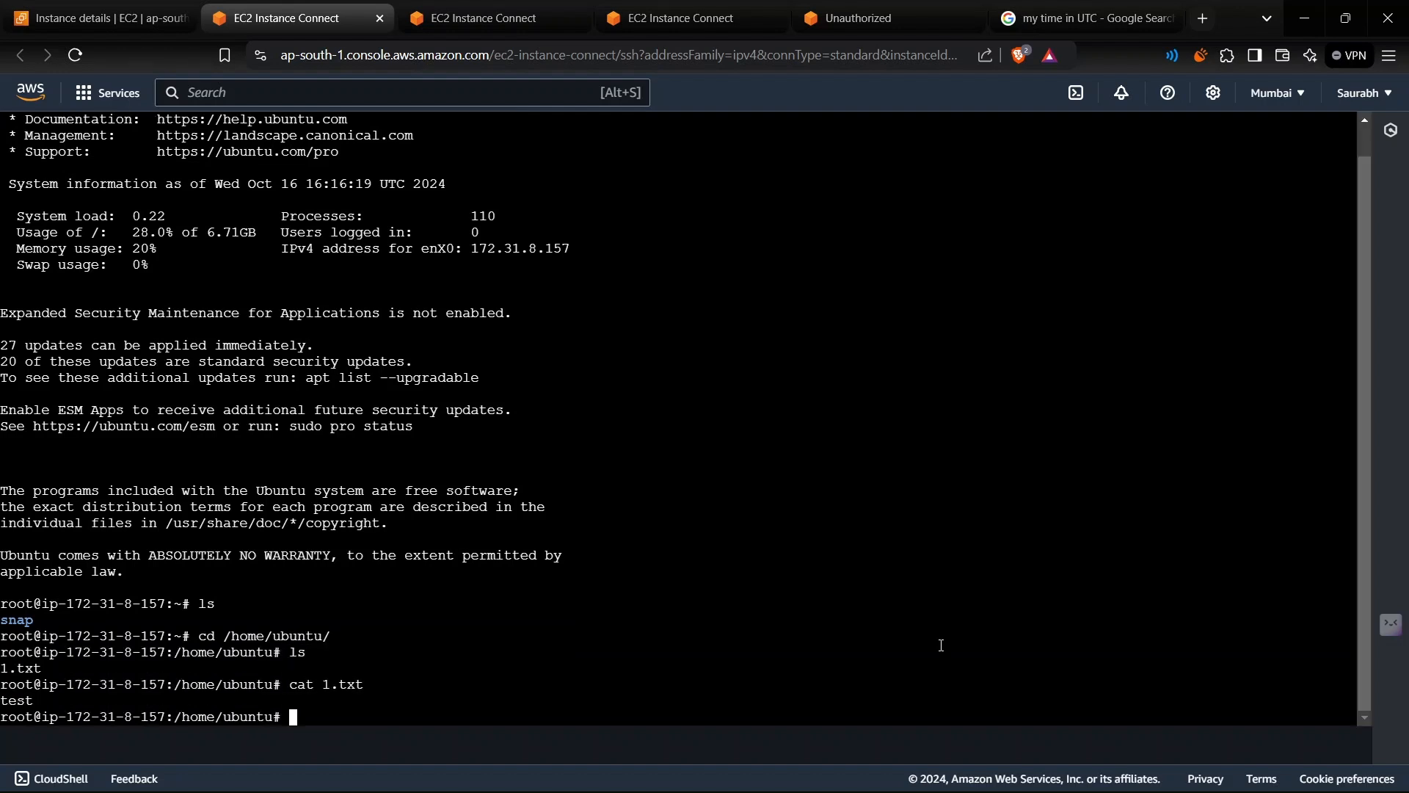
type("java -version")
key("Return")
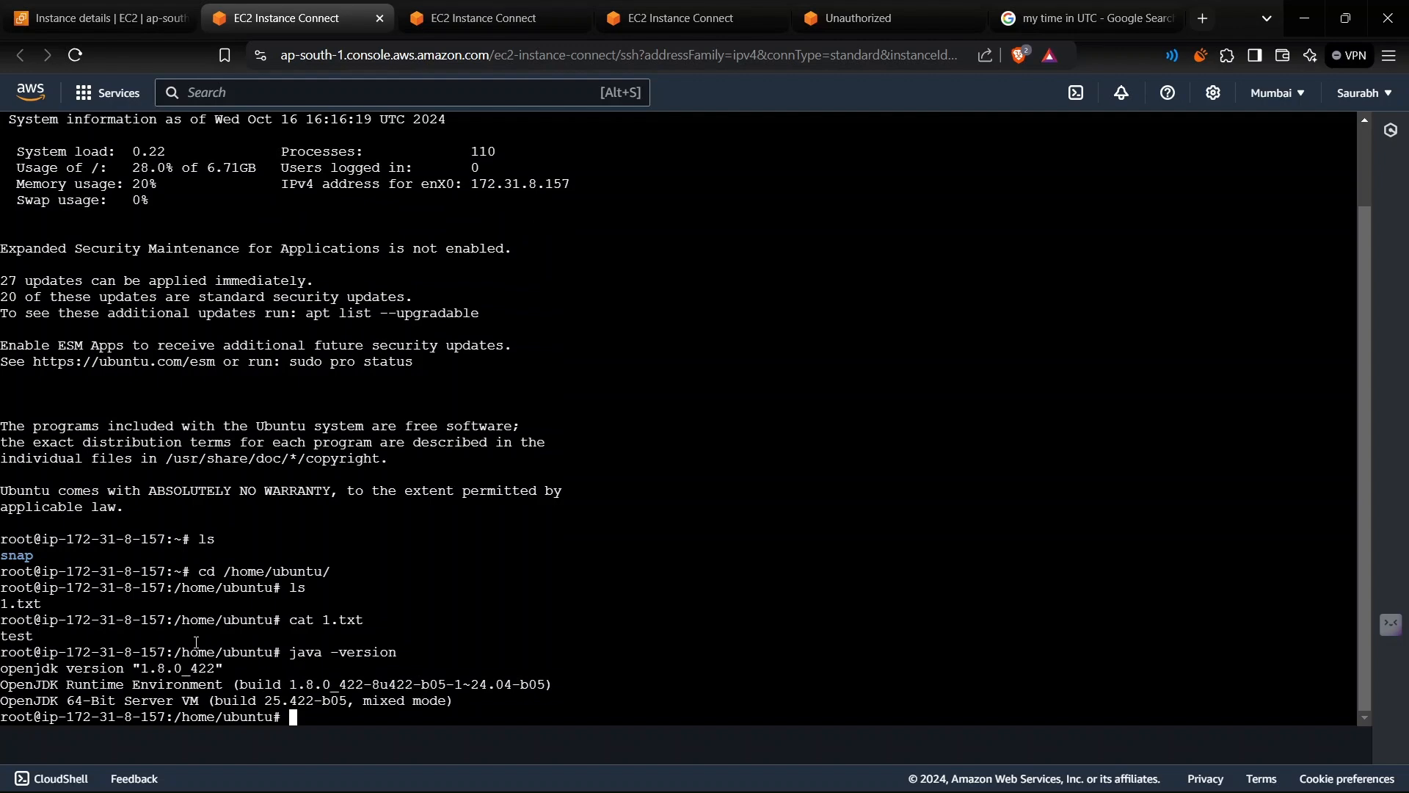
Step: Return to the EC2 console and review the lists of owned AMIs and snapshots
left_click(146, 18)
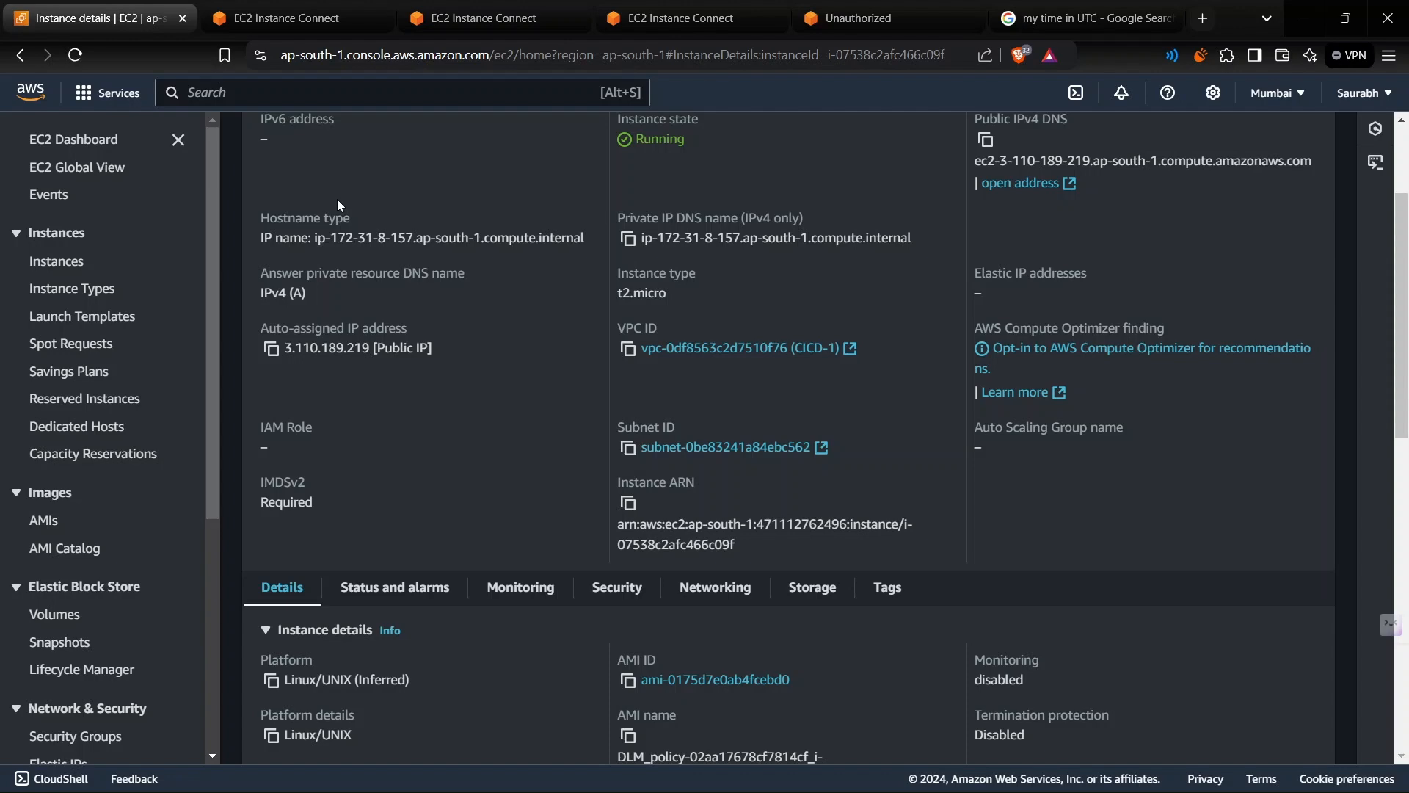
scroll(338, 205, "up", 3)
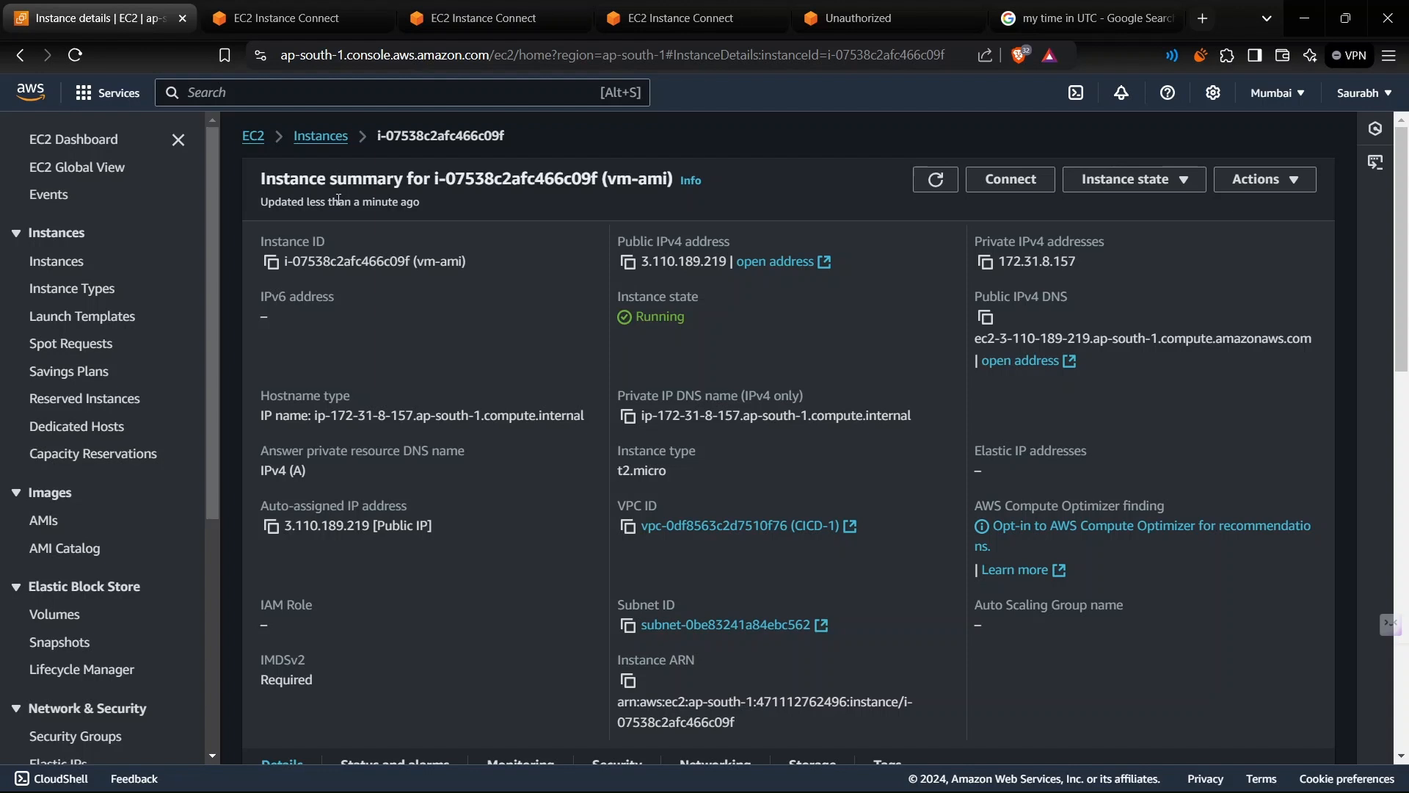
left_click(52, 526)
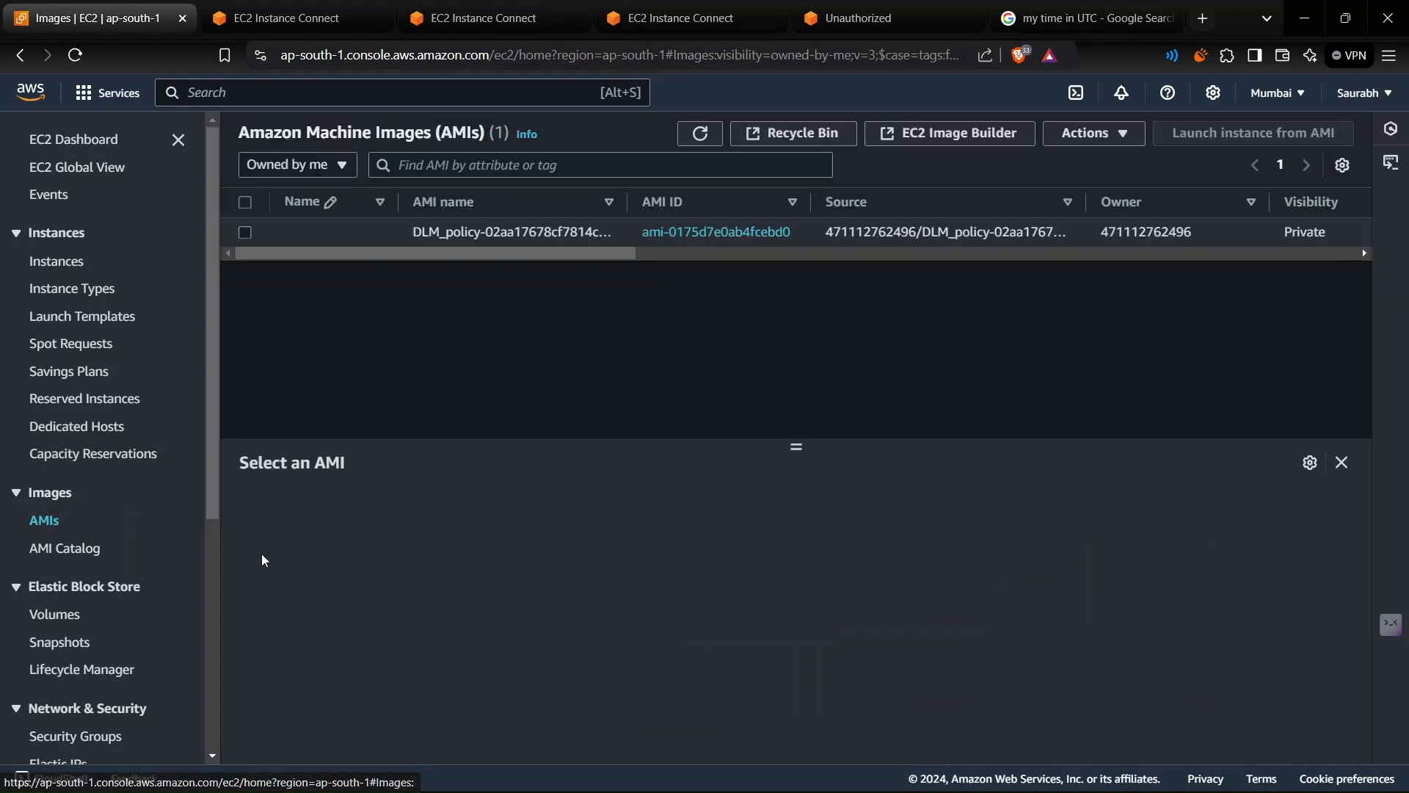
left_click(62, 646)
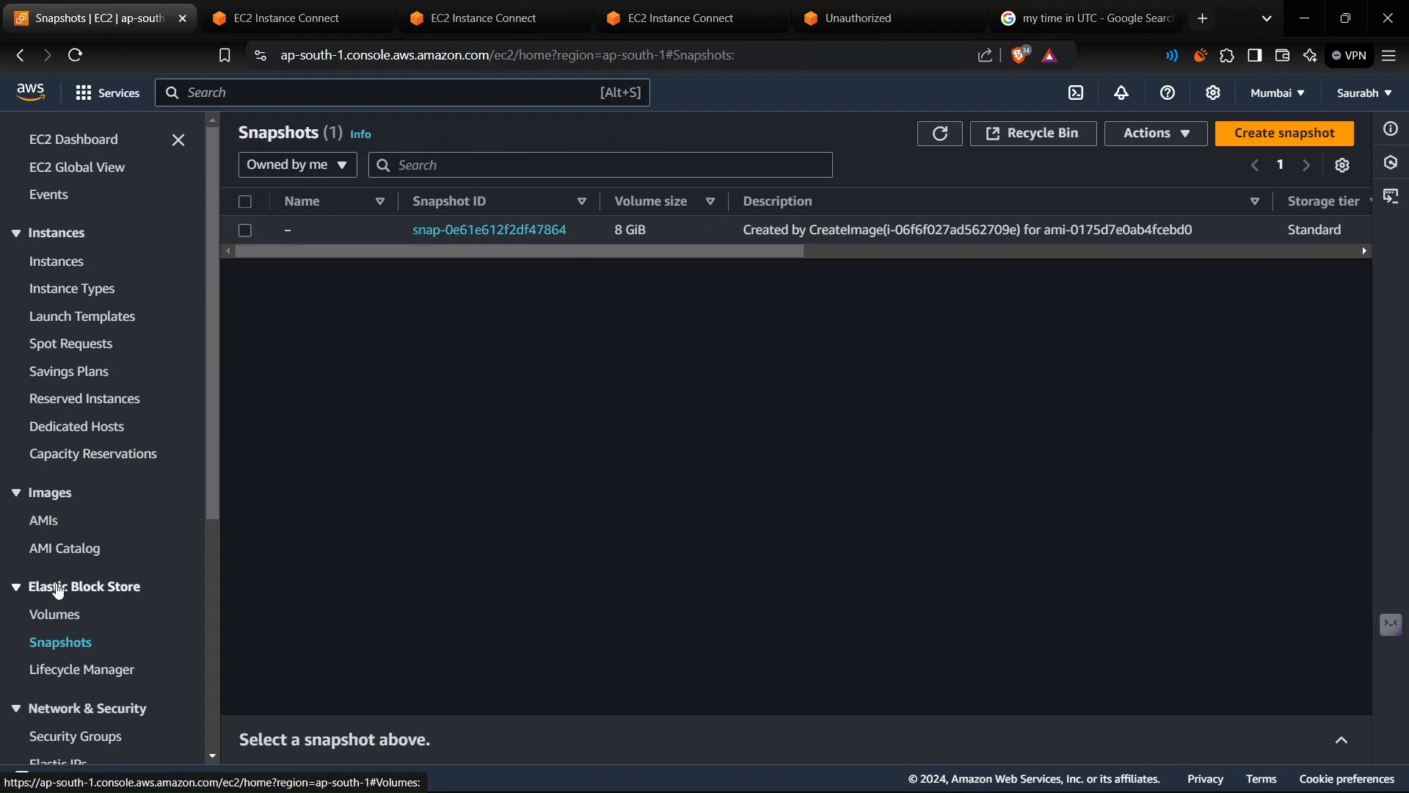
left_click(43, 524)
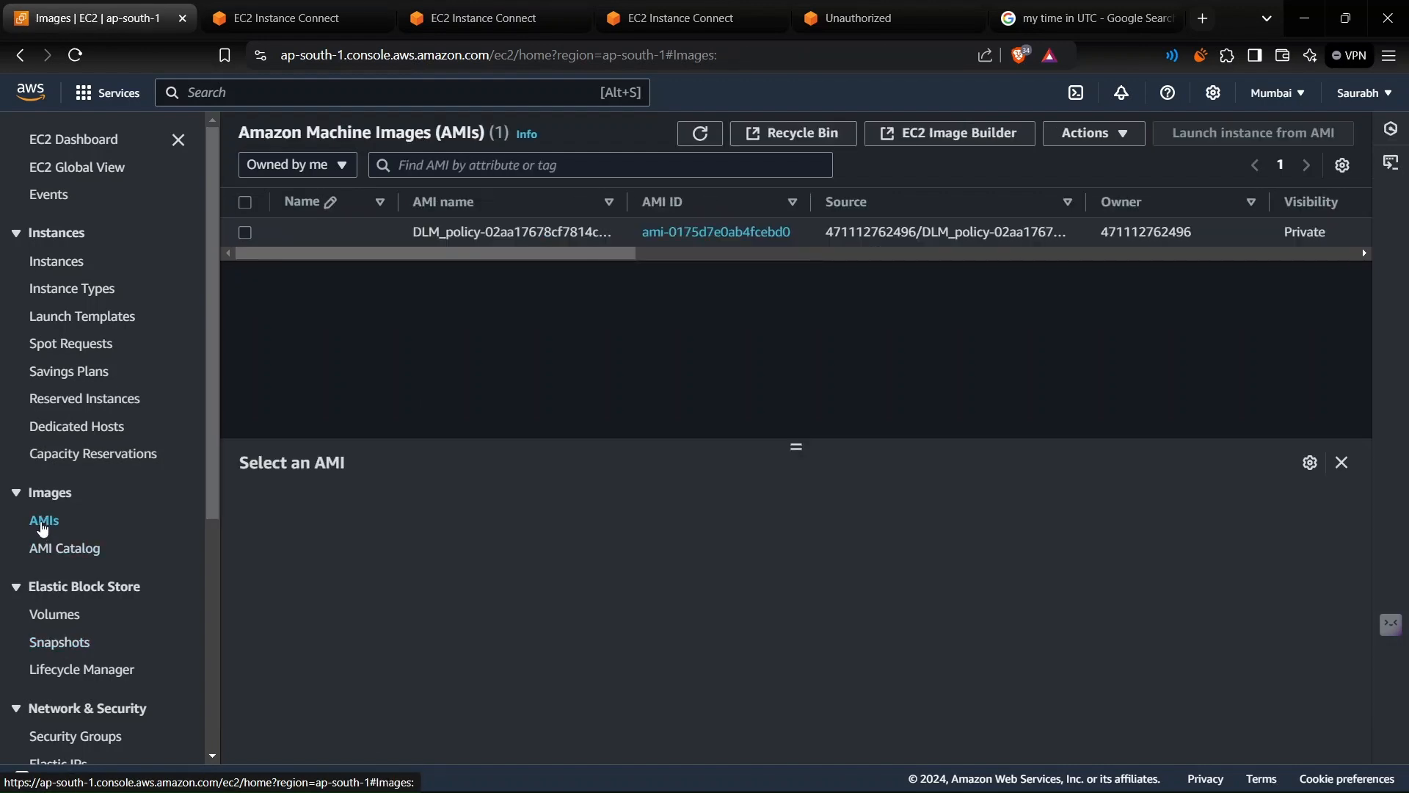